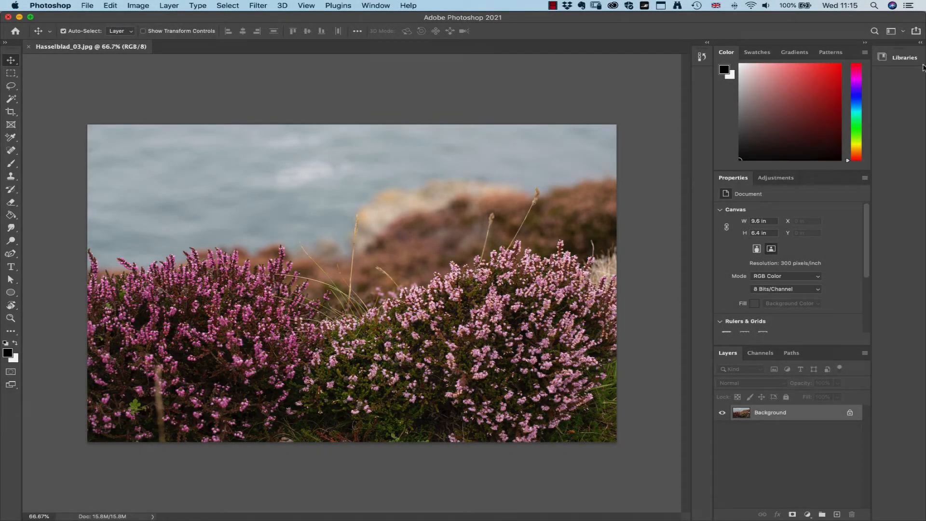
- Check the program's version information in the About screen and dismiss it
{"action": "left_click", "coordinate": [921, 44]}
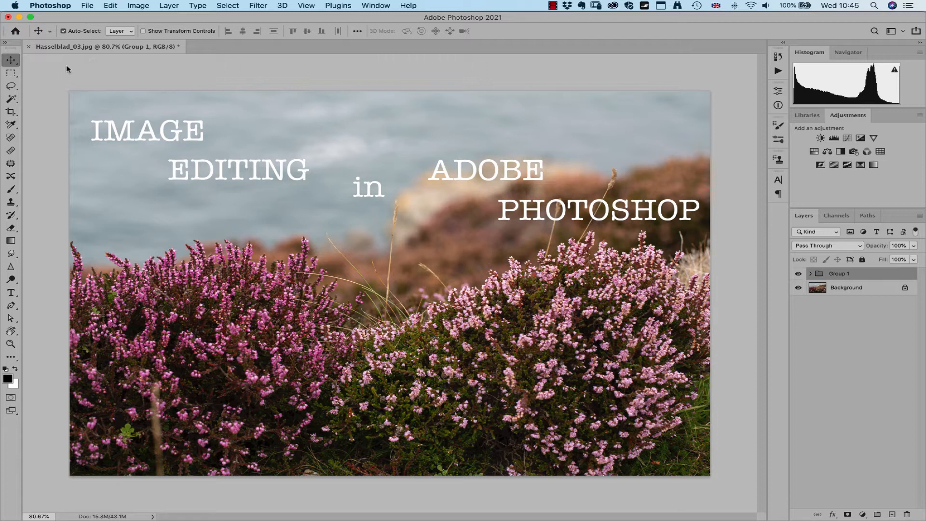
{"action": "left_click", "coordinate": [54, 5]}
{"action": "left_click", "coordinate": [57, 17]}
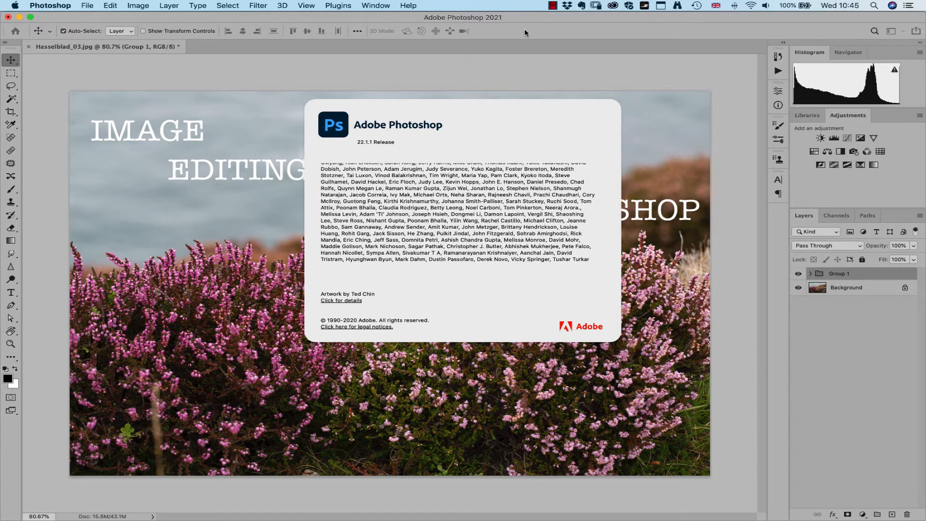
{"action": "left_click", "coordinate": [445, 134]}
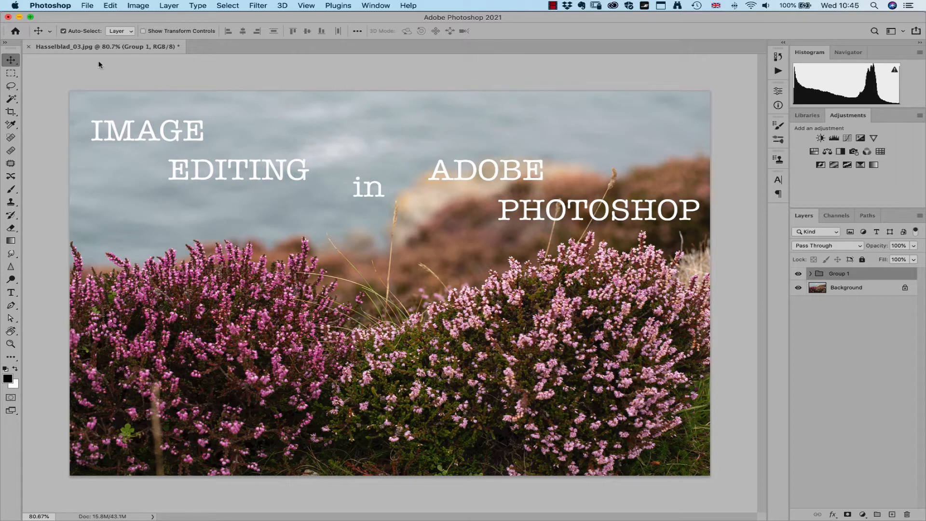
{"action": "left_click", "coordinate": [62, 5]}
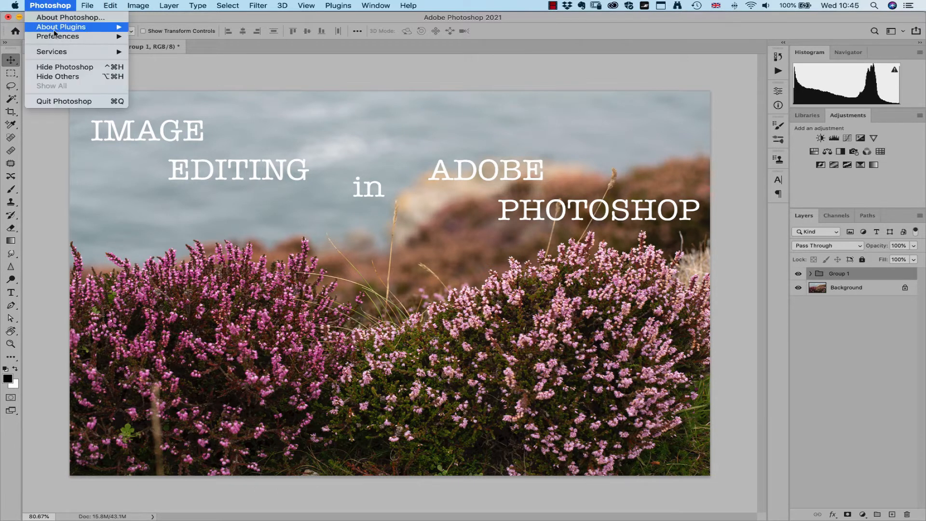
{"action": "mouse_move", "coordinate": [60, 37]}
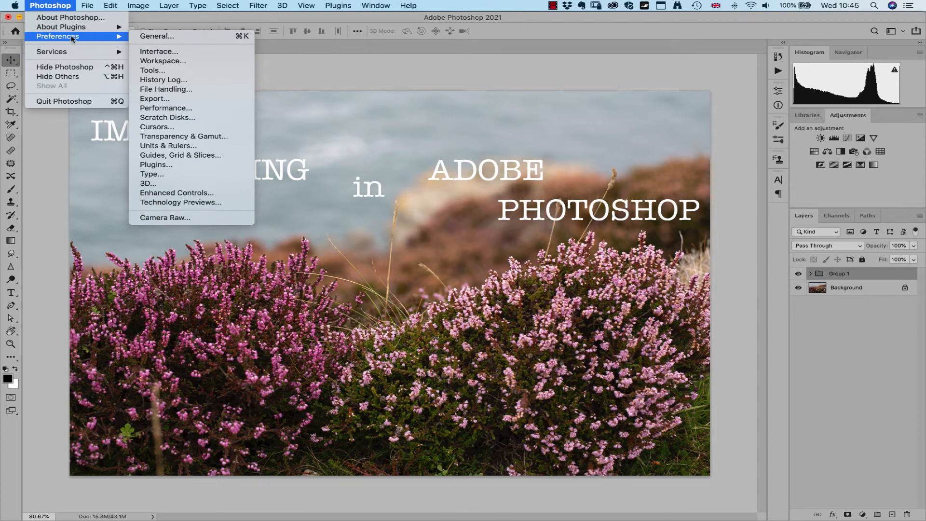
{"action": "mouse_move", "coordinate": [111, 6]}
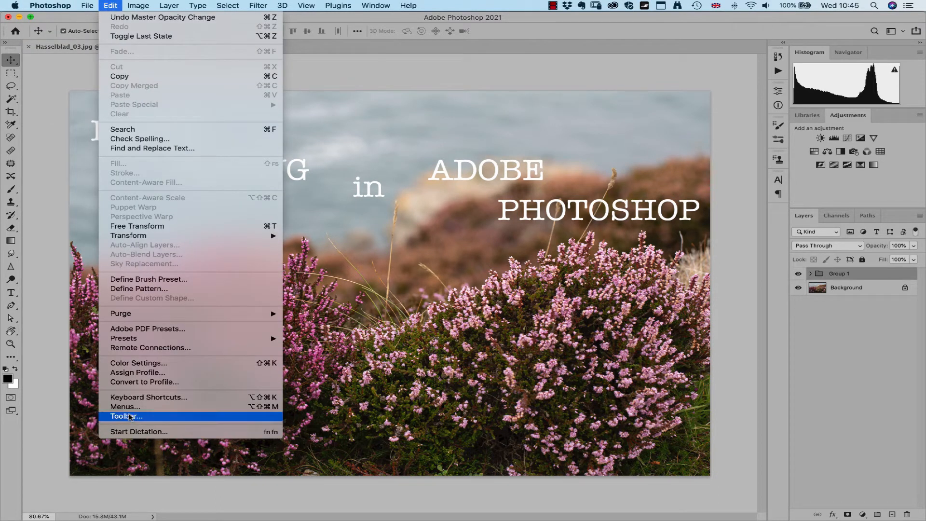
{"action": "left_click", "coordinate": [567, 30]}
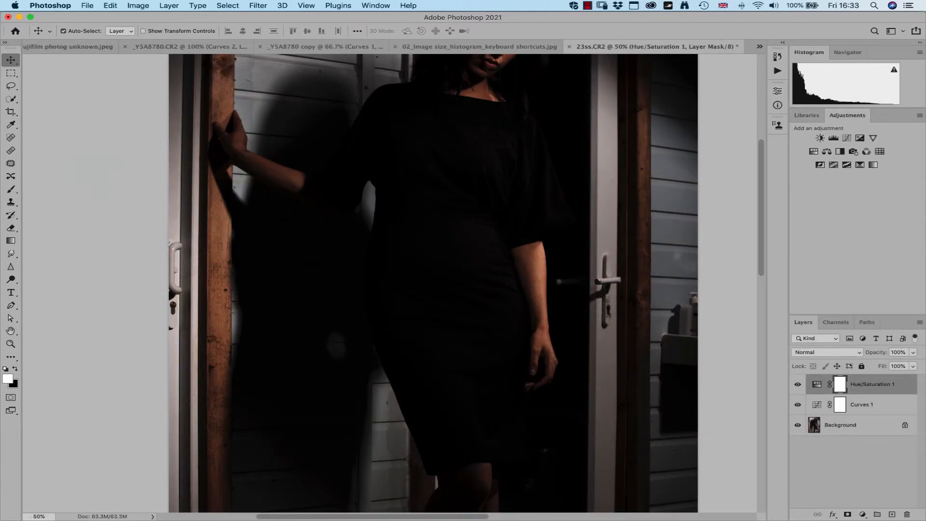
- Zoom in on the portrait photos to inspect fine detail and fit the whole image back on screen
{"action": "key", "text": "super+plus"}
{"action": "key", "text": "super+plus"}
{"action": "key", "text": "super+plus"}
{"action": "left_click_drag", "start_coordinate": [202, 146], "coordinate": [386, 451]}
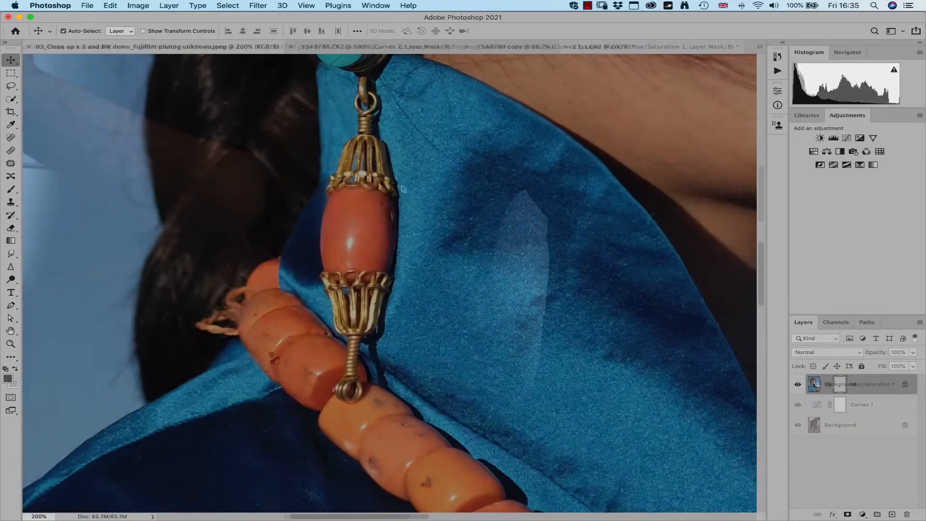
{"action": "key", "text": "super+0"}
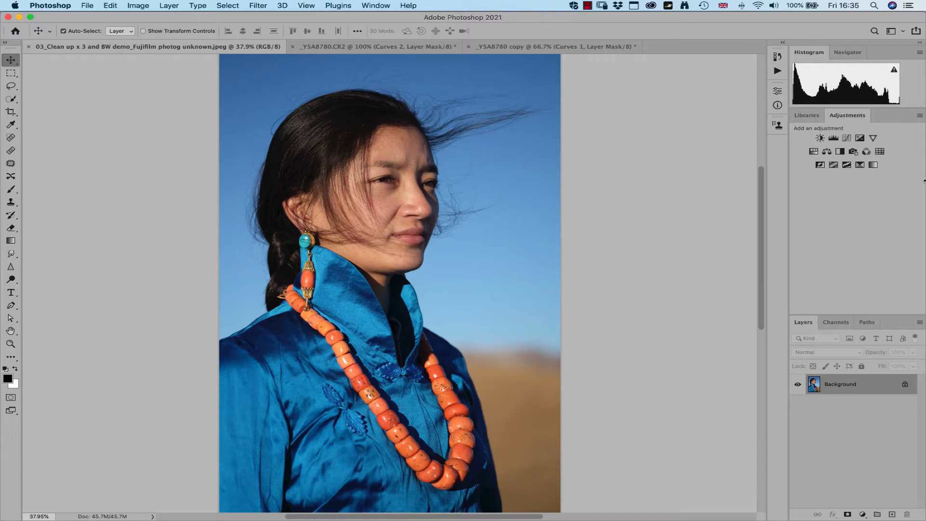
{"action": "left_click", "coordinate": [588, 5]}
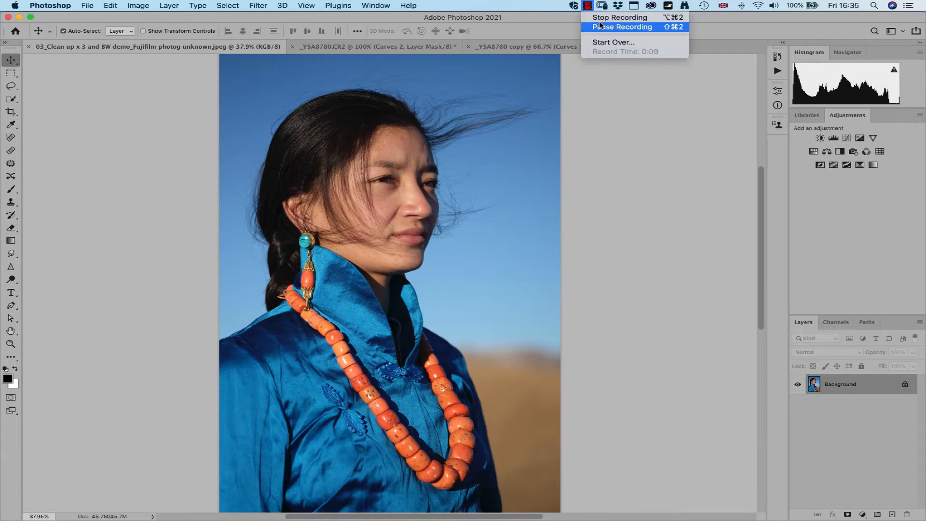
{"action": "left_click", "coordinate": [605, 18]}
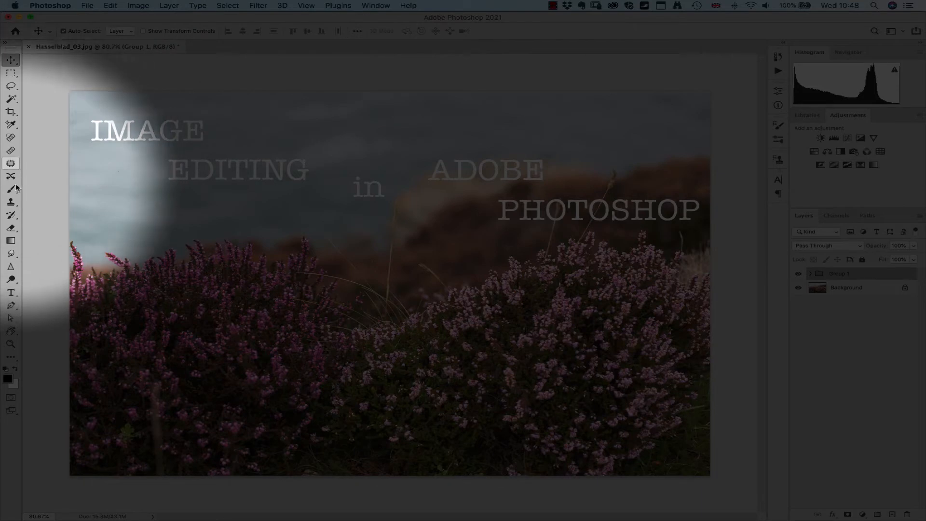
- Switch to the Spot Healing Brush and on to the Crop tool, and review its ratio and size presets
{"action": "key", "text": "j"}
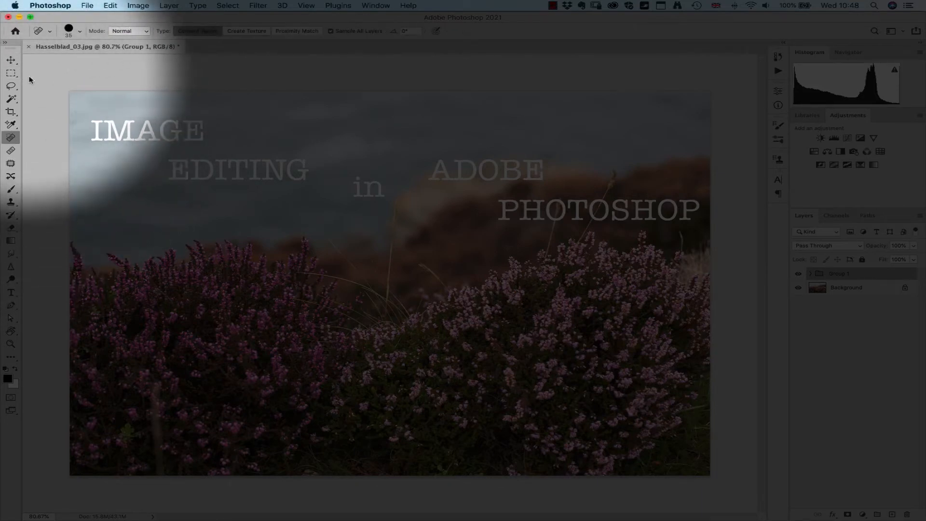
{"action": "left_click", "coordinate": [9, 112]}
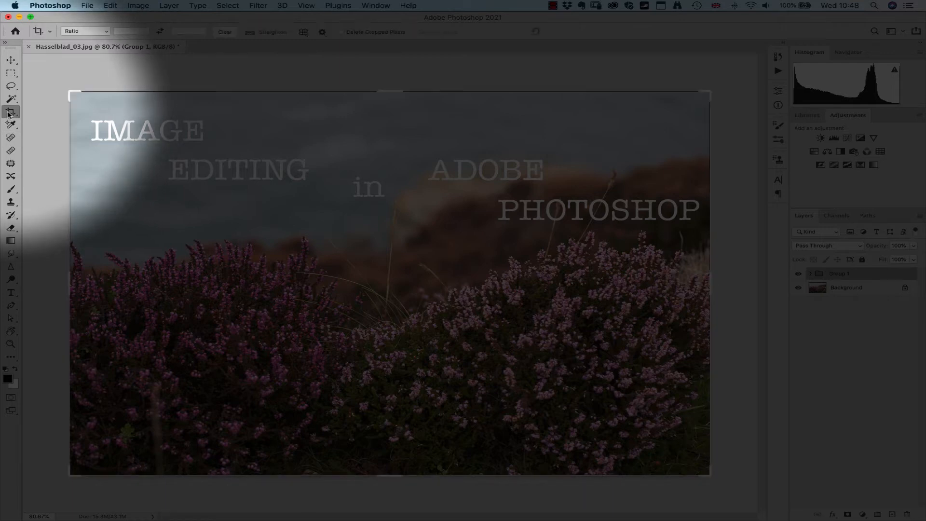
{"action": "left_click", "coordinate": [91, 31]}
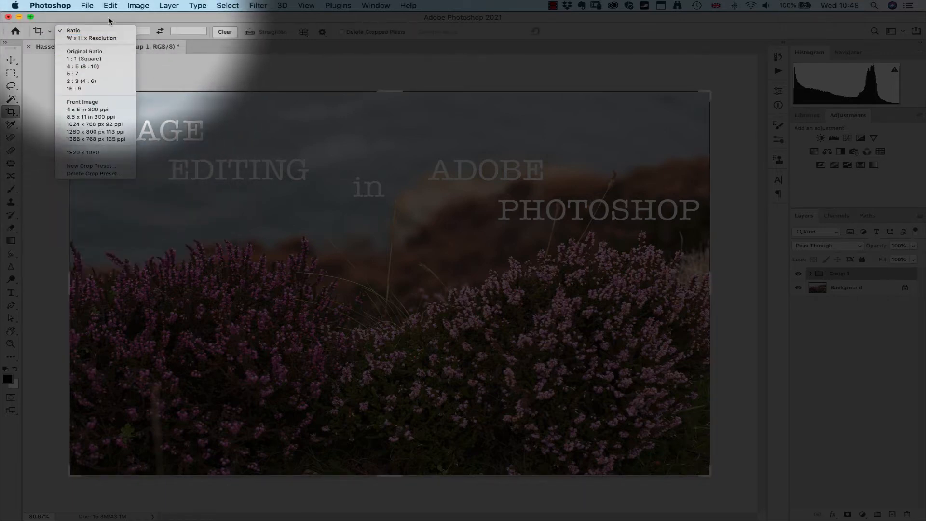
{"action": "left_click", "coordinate": [108, 17]}
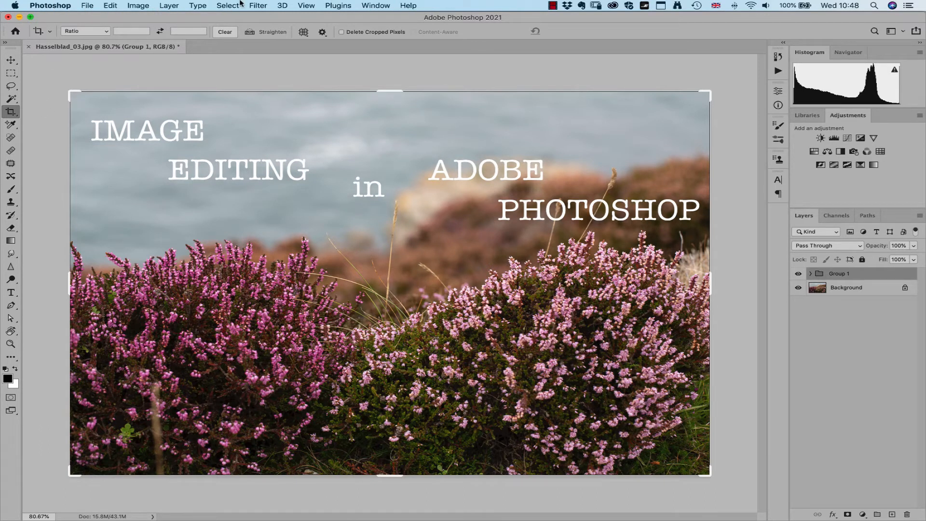
{"action": "left_click", "coordinate": [50, 6]}
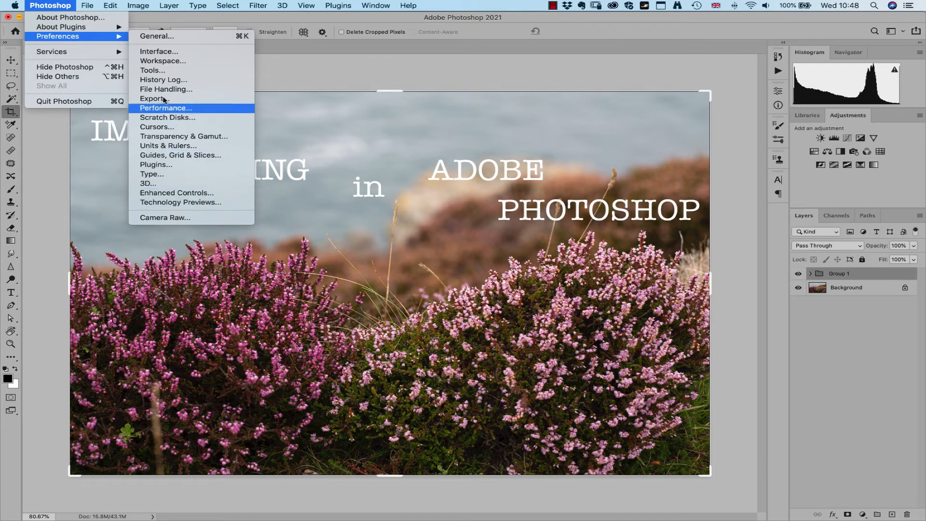
{"action": "left_click", "coordinate": [294, 67]}
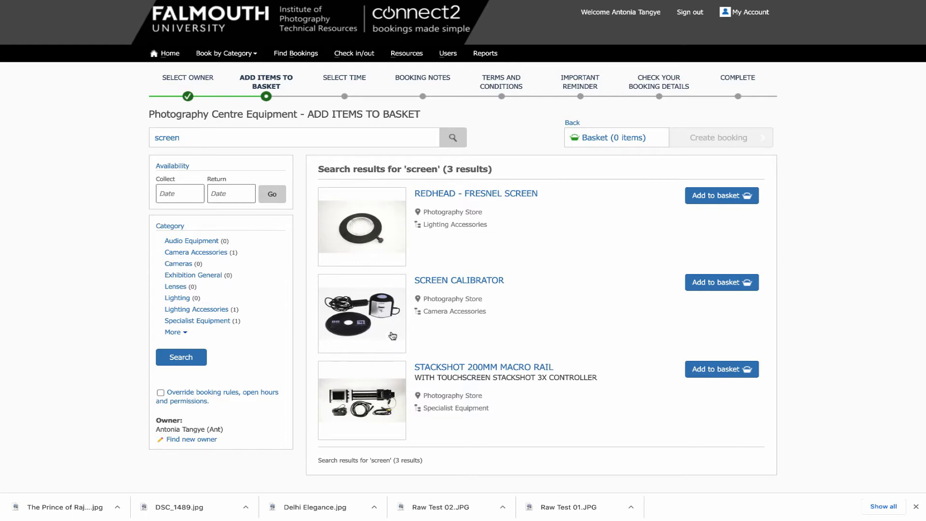
- Open the Screen Calibrator item in the Connect2 equipment booking search results
{"action": "left_click", "coordinate": [440, 282]}
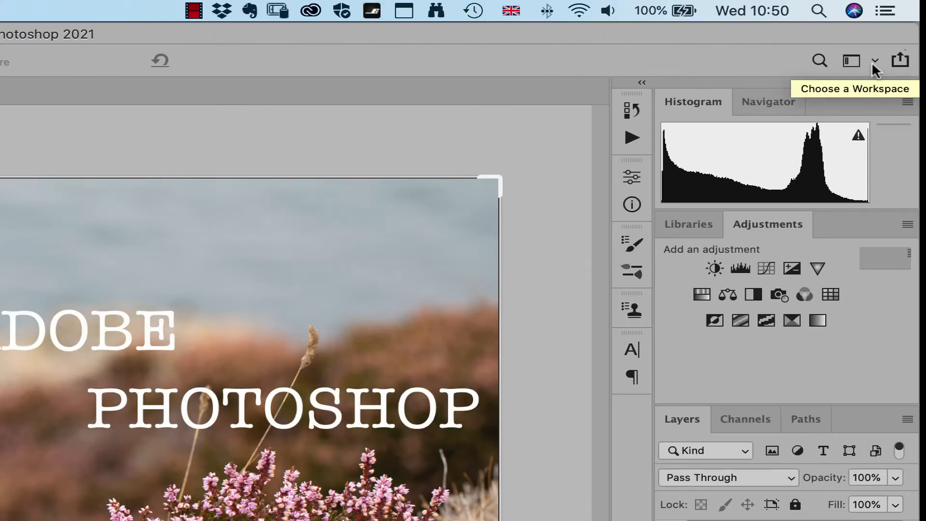
- Switch the workspace to Photography
{"action": "left_click", "coordinate": [874, 61]}
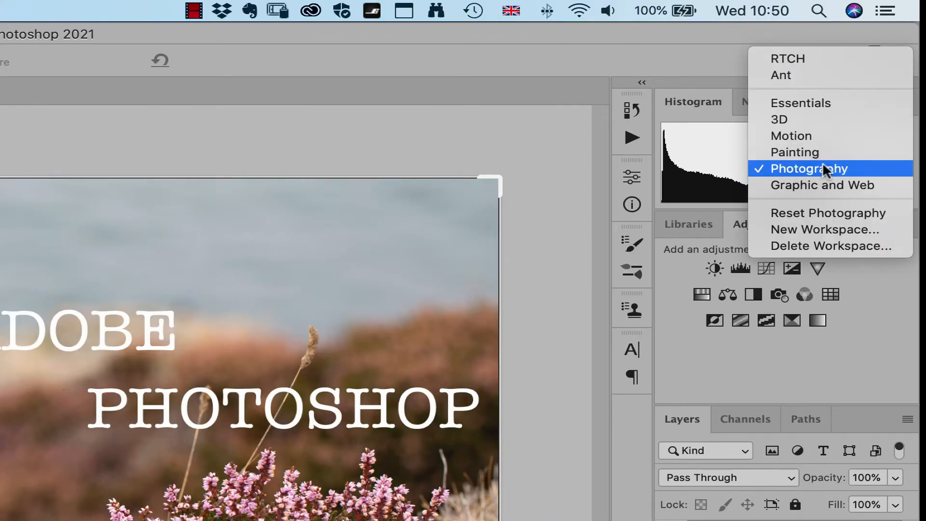
{"action": "left_click", "coordinate": [815, 167]}
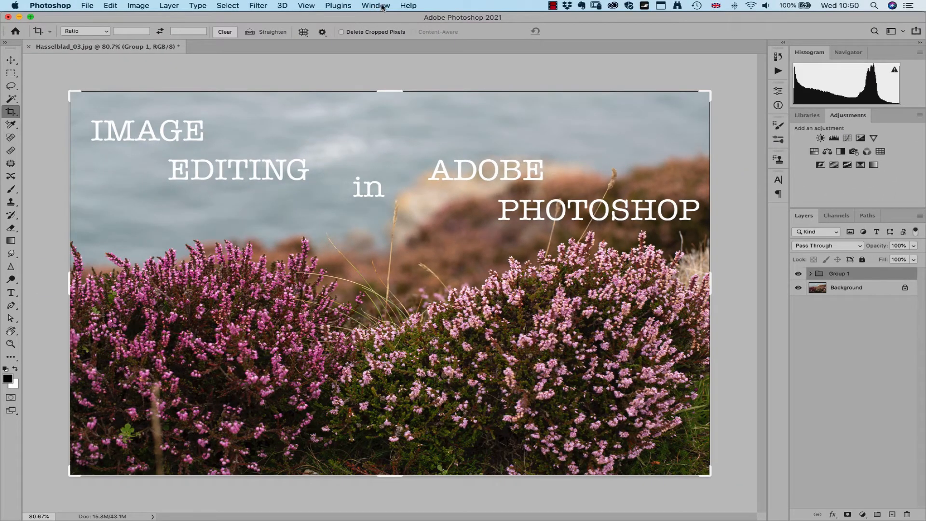
{"action": "left_click", "coordinate": [377, 6]}
{"action": "mouse_move", "coordinate": [385, 28]}
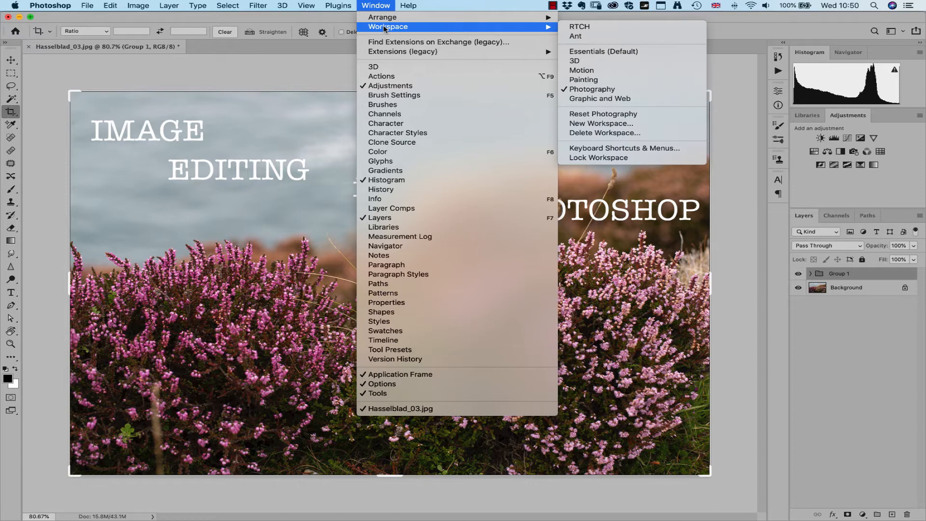
{"action": "left_click", "coordinate": [601, 90]}
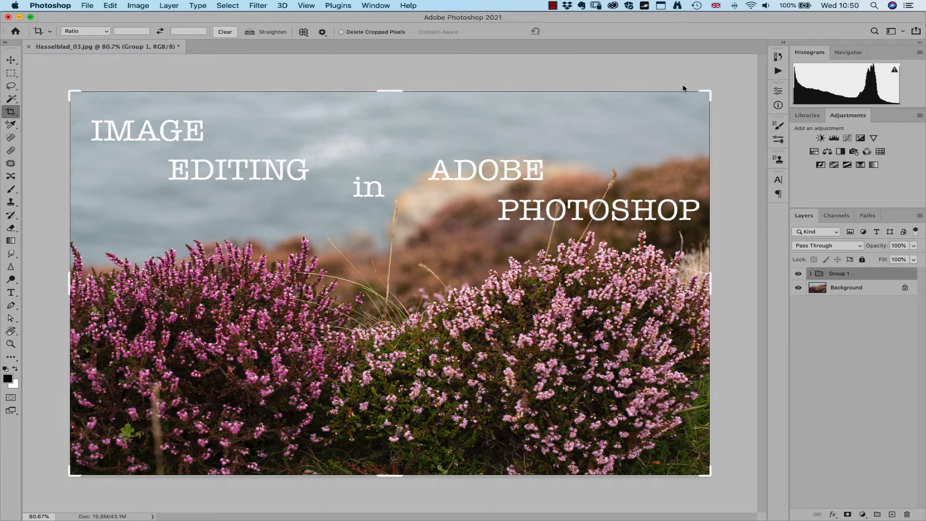
- Reset the Photography workspace to its default layout
{"action": "left_click", "coordinate": [372, 7]}
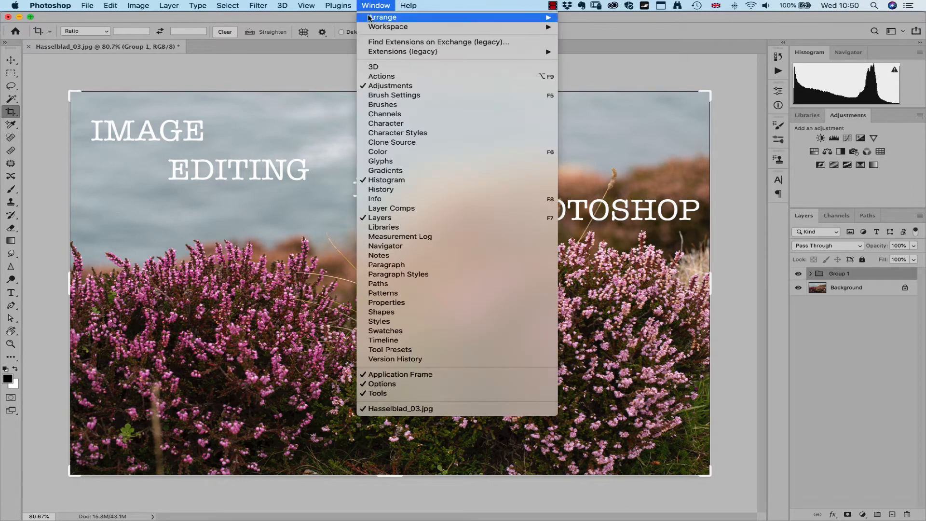
{"action": "mouse_move", "coordinate": [538, 30]}
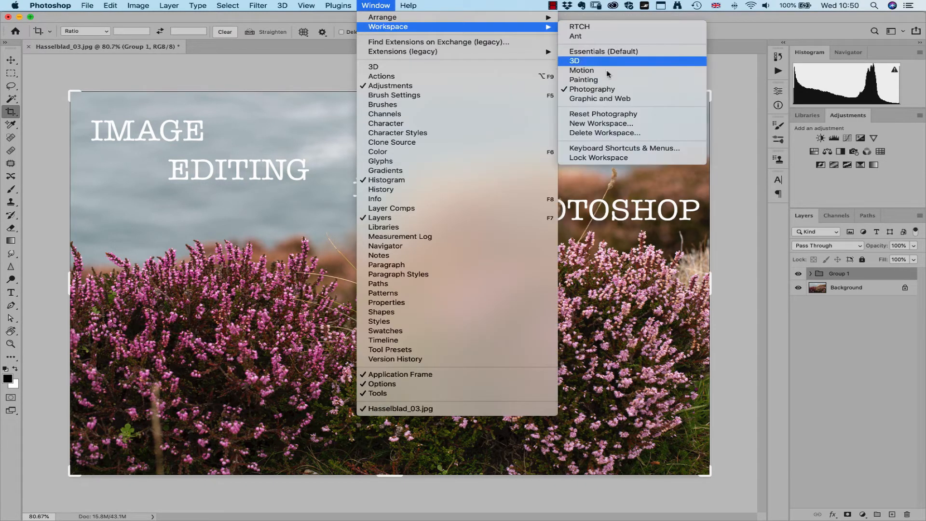
{"action": "left_click", "coordinate": [655, 116]}
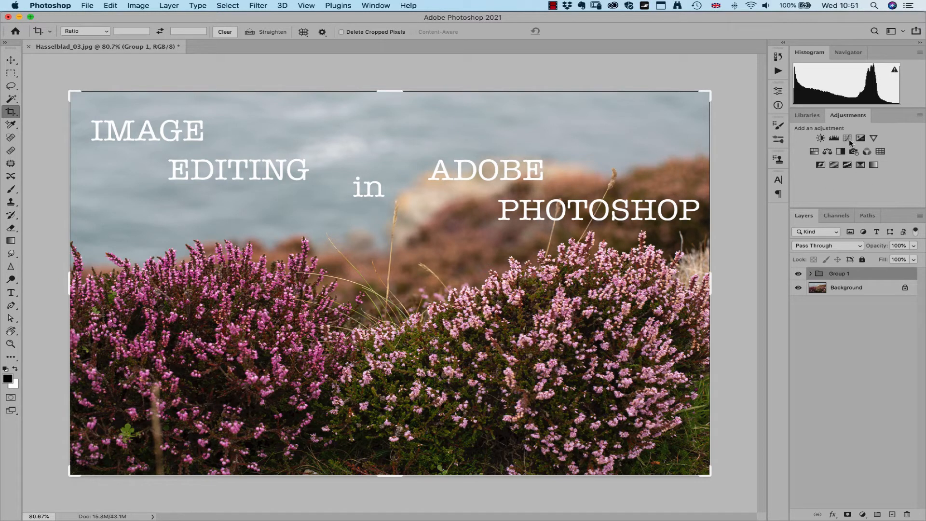
- Add Hue/Saturation and Curves adjustment layers, shaping an RGB S-curve with points at input 203, output 219 and input 58, output 48
{"action": "left_click", "coordinate": [813, 150]}
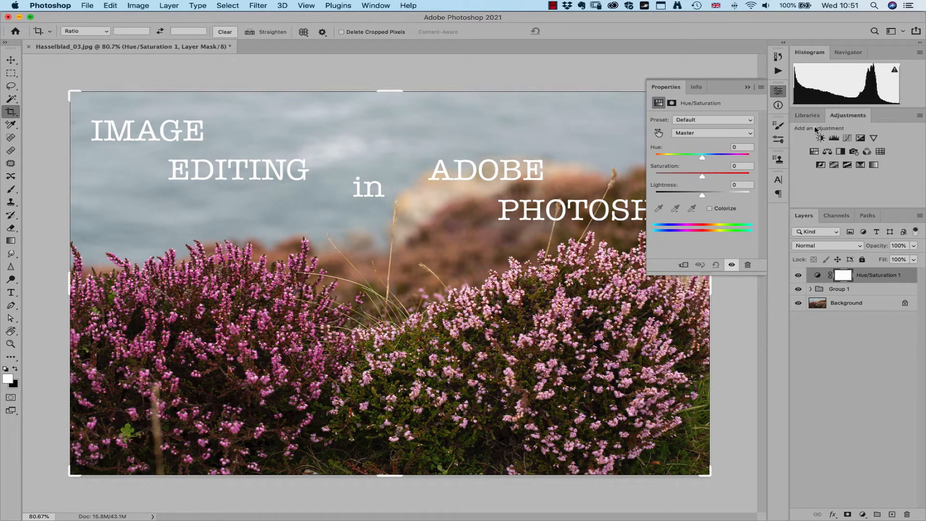
{"action": "left_click", "coordinate": [847, 138]}
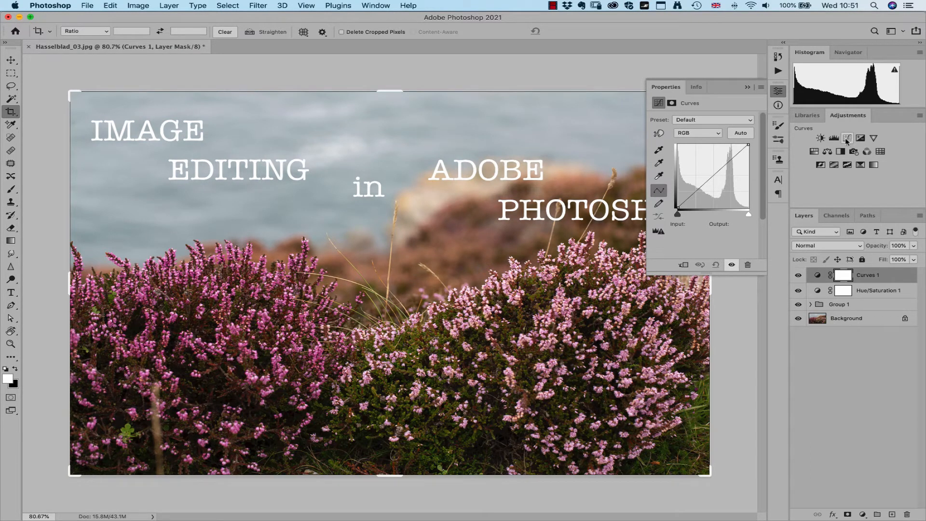
{"action": "left_click_drag", "start_coordinate": [733, 157], "coordinate": [733, 154]}
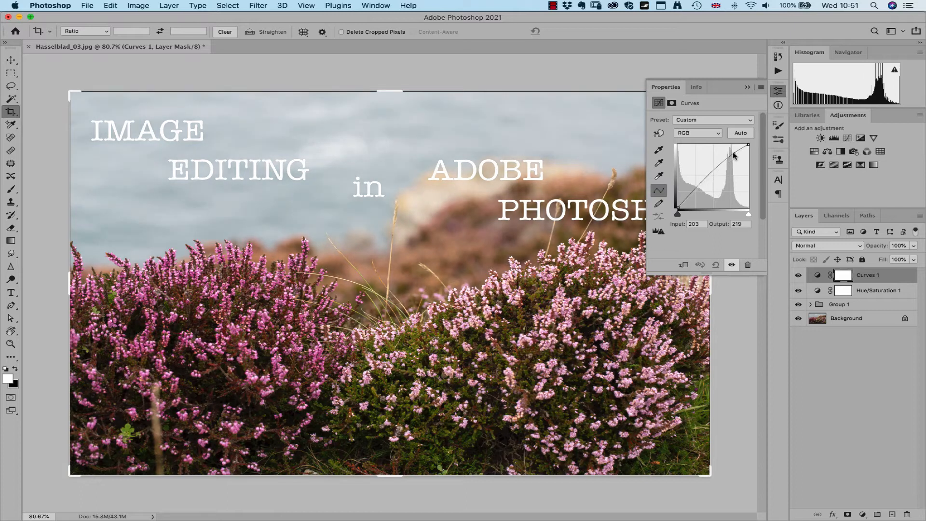
{"action": "left_click_drag", "start_coordinate": [693, 191], "coordinate": [696, 202]}
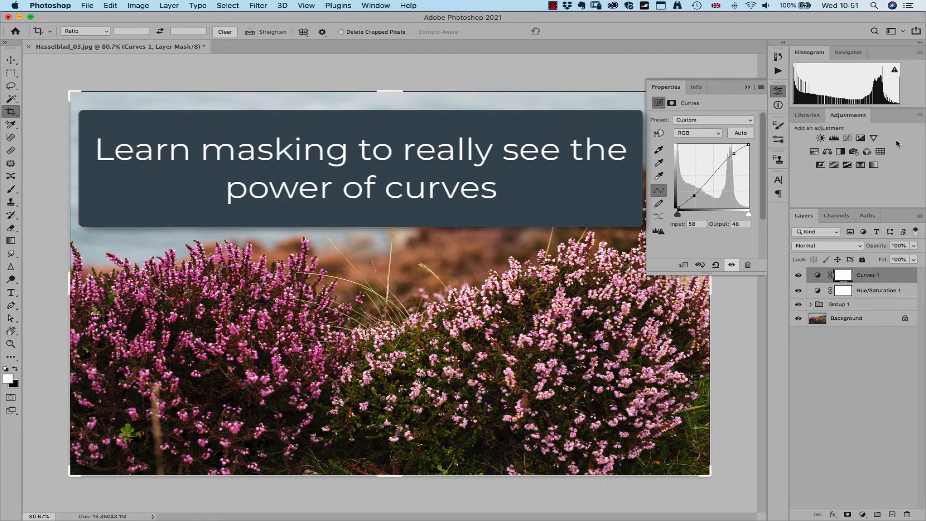
- Review the blend mode options for the Curves 1 layer and delete that layer
{"action": "left_click", "coordinate": [849, 245]}
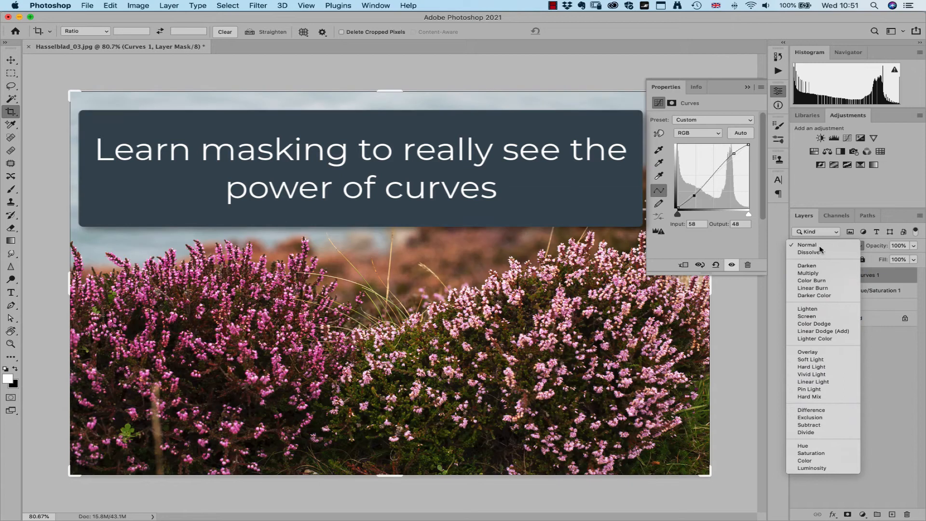
{"action": "left_click", "coordinate": [887, 182]}
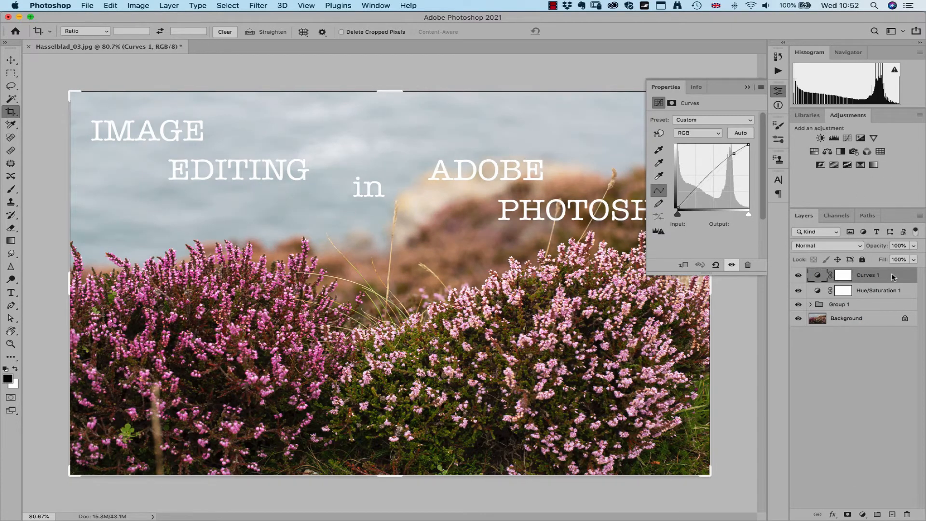
{"action": "key", "text": "Delete"}
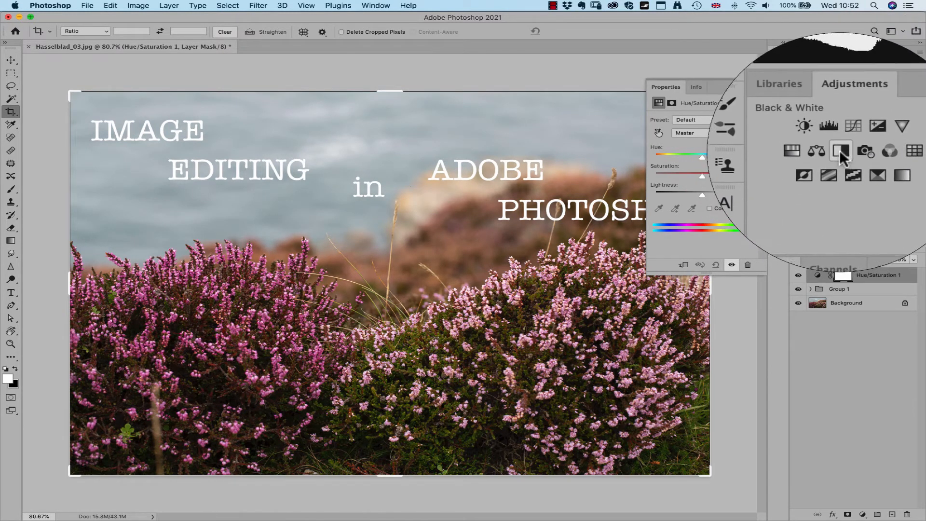
- Add two Black & White adjustment layers above the Hue/Saturation layer
{"action": "left_click", "coordinate": [841, 152]}
{"action": "left_click", "coordinate": [841, 151]}
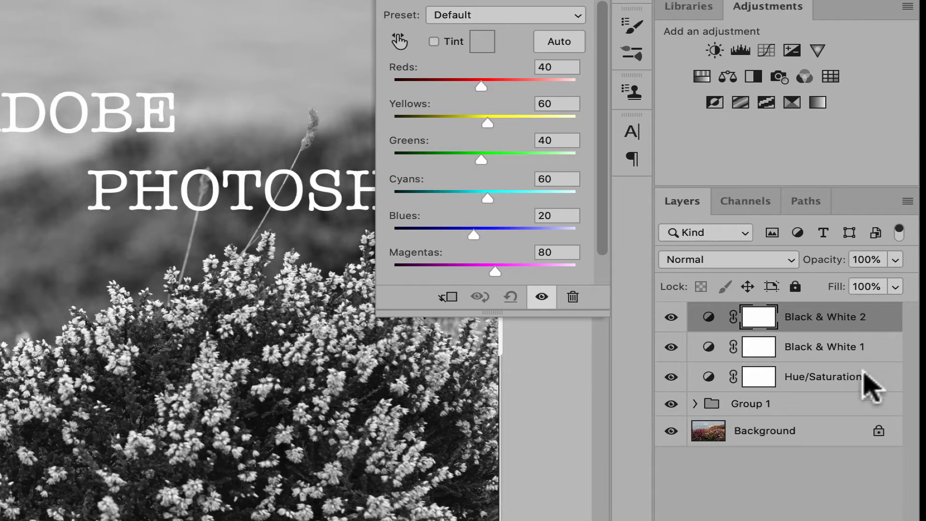
- Delete both Black & White layers, the Hue/Saturation layer and Group 1, keeping only the Background layer
{"action": "left_click", "coordinate": [849, 405], "text": "shift"}
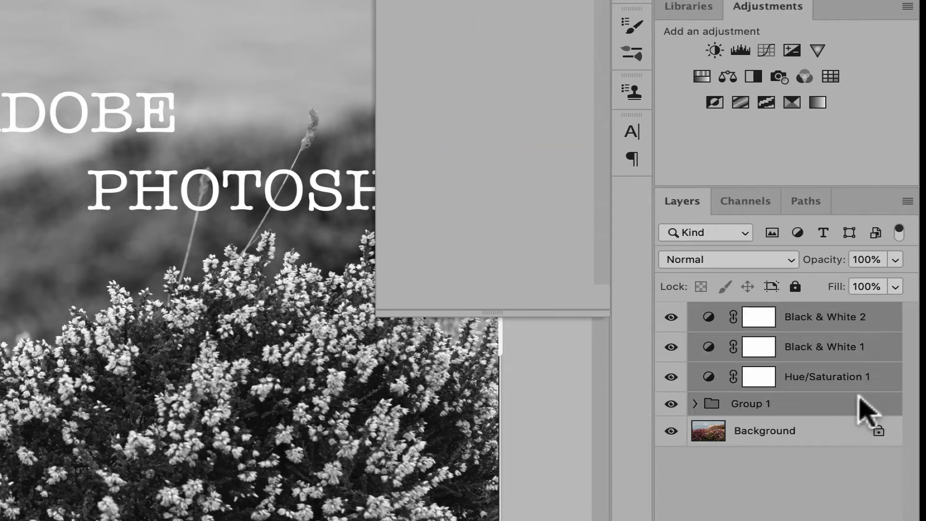
{"action": "key", "text": "Delete"}
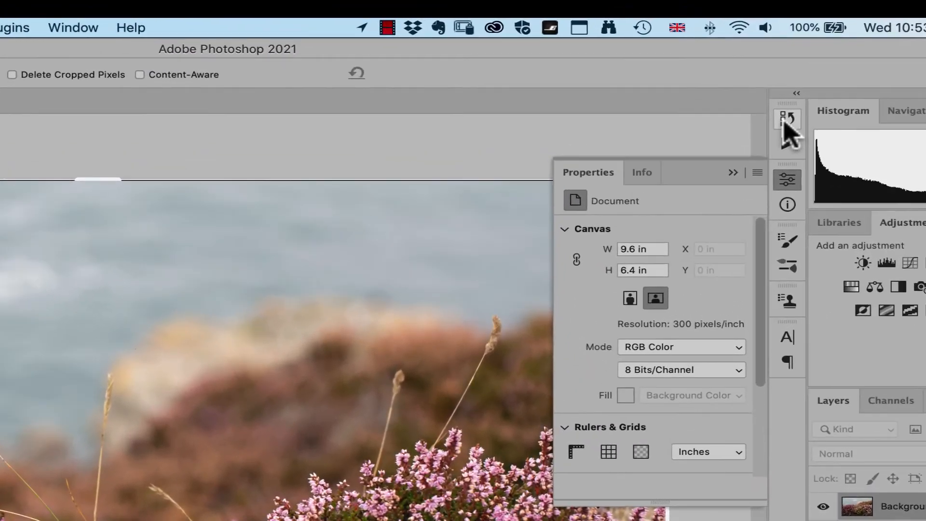
- Revert the image to the first New Black & White Layer history state, and return to the latest Delete Layer state
{"action": "left_click", "coordinate": [785, 100]}
{"action": "scroll", "coordinate": [768, 232], "scroll_direction": "up", "scroll_amount": 2}
{"action": "left_click_drag", "start_coordinate": [766, 299], "coordinate": [755, 321]}
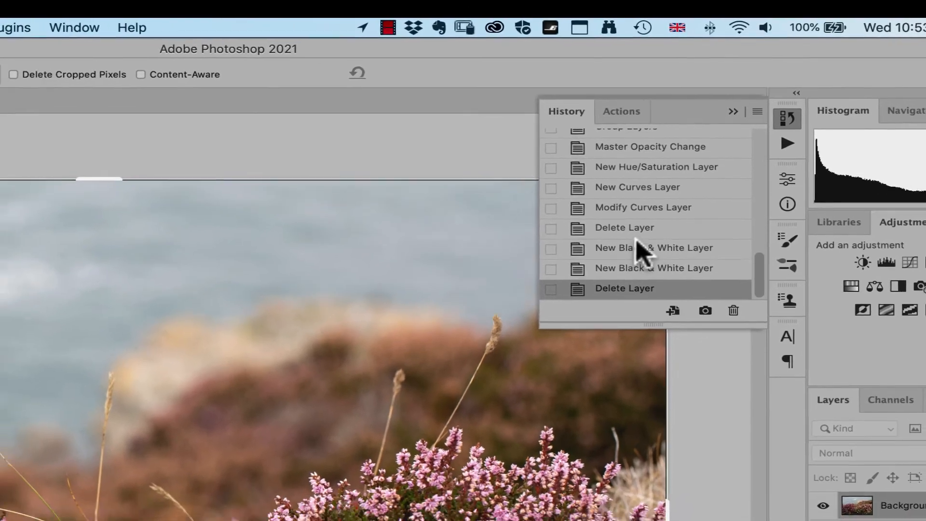
{"action": "left_click", "coordinate": [635, 267]}
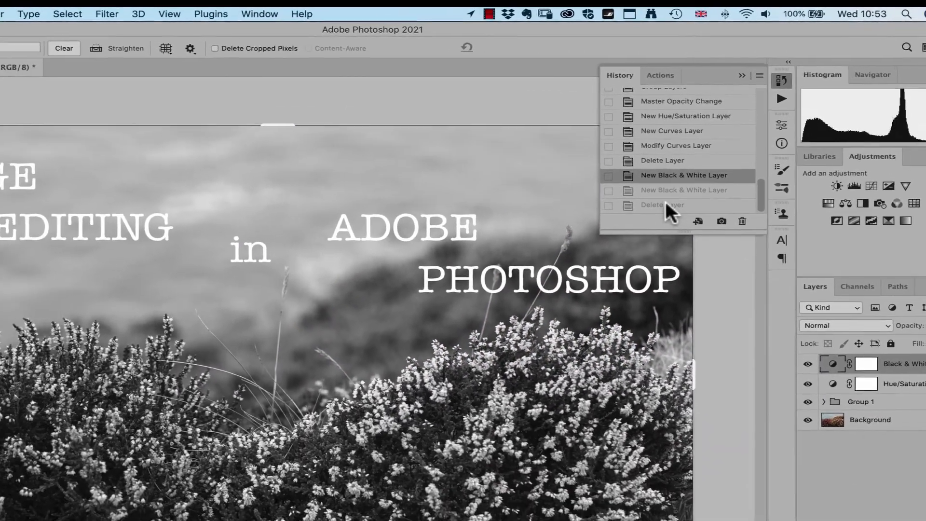
{"action": "left_click", "coordinate": [685, 251]}
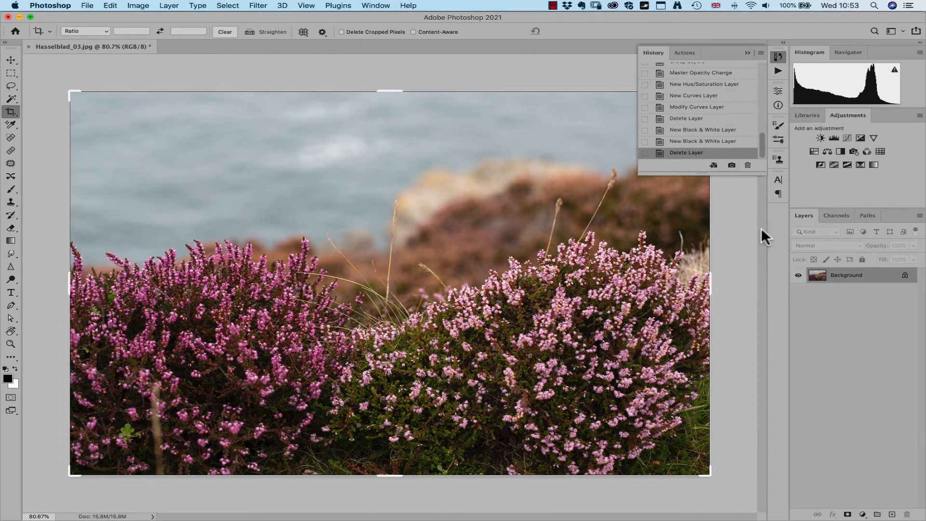
{"action": "left_click", "coordinate": [782, 57]}
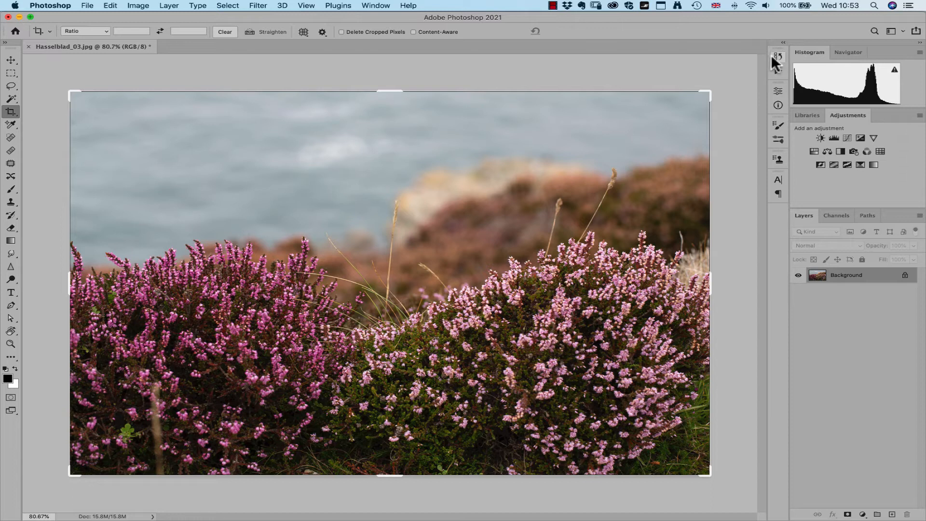
- Activate the Move tool and review the list of recorded states in the History panel
{"action": "left_click", "coordinate": [10, 59]}
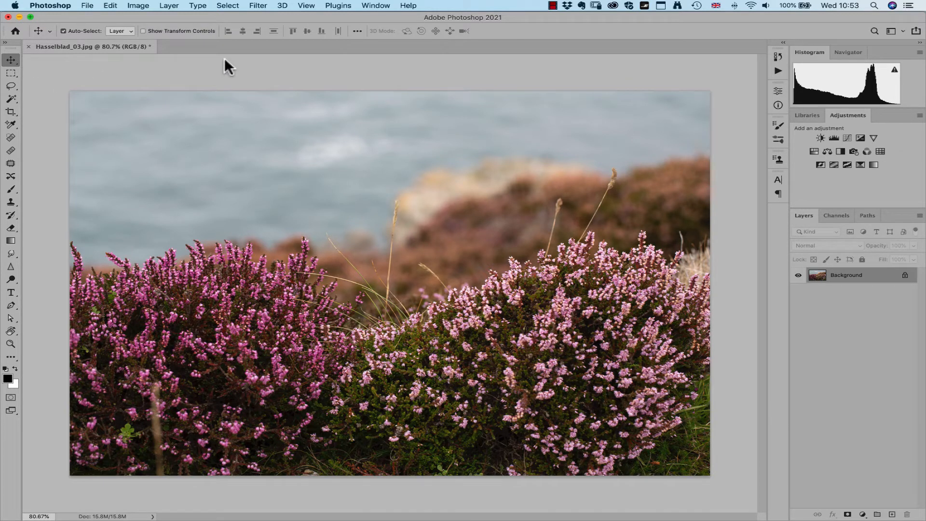
{"action": "left_click", "coordinate": [778, 57]}
{"action": "mouse_move", "coordinate": [759, 140]}
{"action": "left_mouse_down"}
{"action": "mouse_move", "coordinate": [768, 77]}
{"action": "mouse_move", "coordinate": [758, 145]}
{"action": "left_mouse_up"}
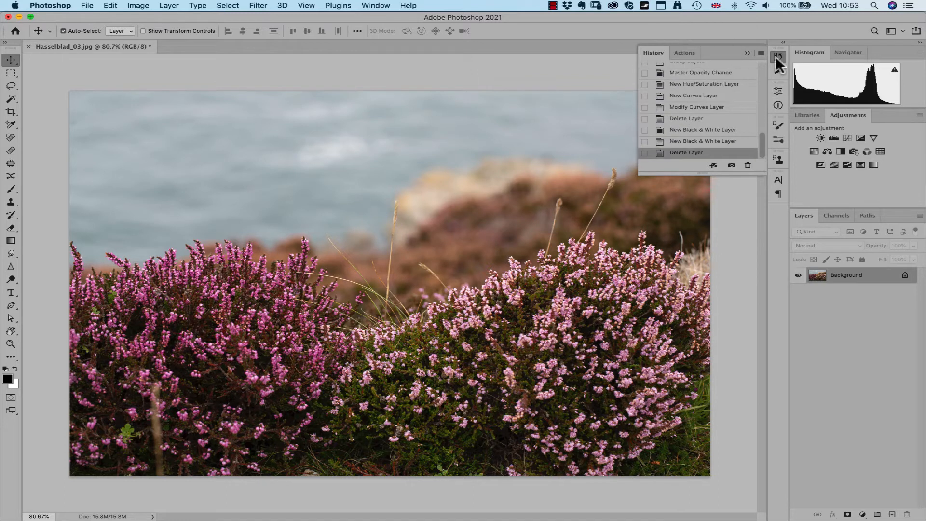
{"action": "left_click", "coordinate": [747, 52]}
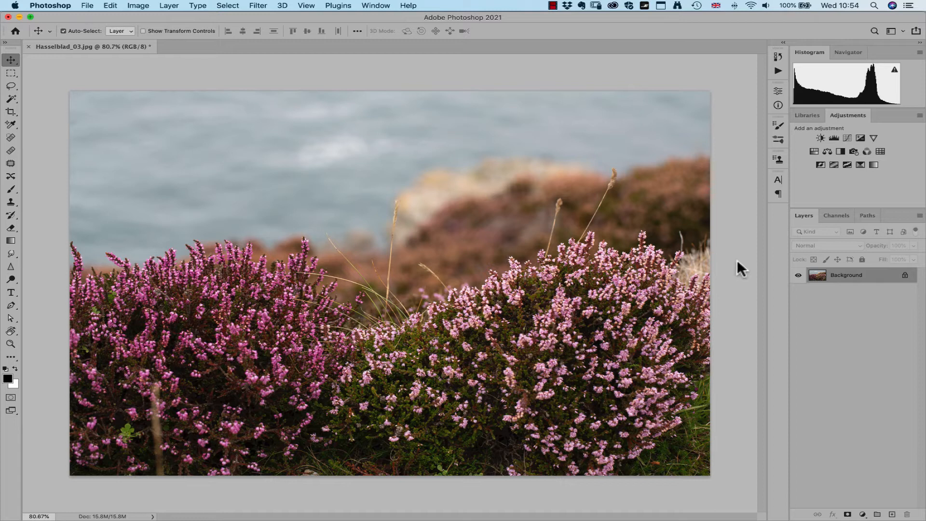
- Set the number of History States to 209 in the Performance preferences
{"action": "left_click", "coordinate": [53, 6]}
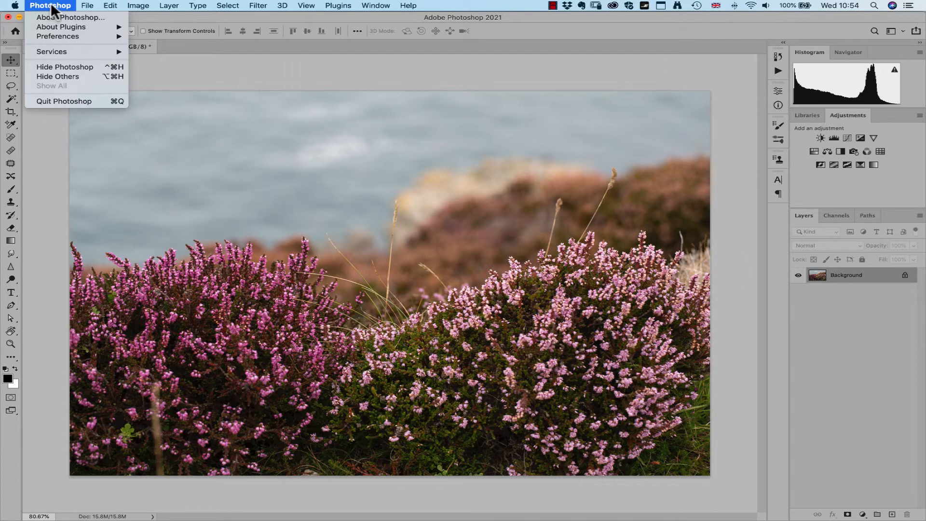
{"action": "mouse_move", "coordinate": [61, 37]}
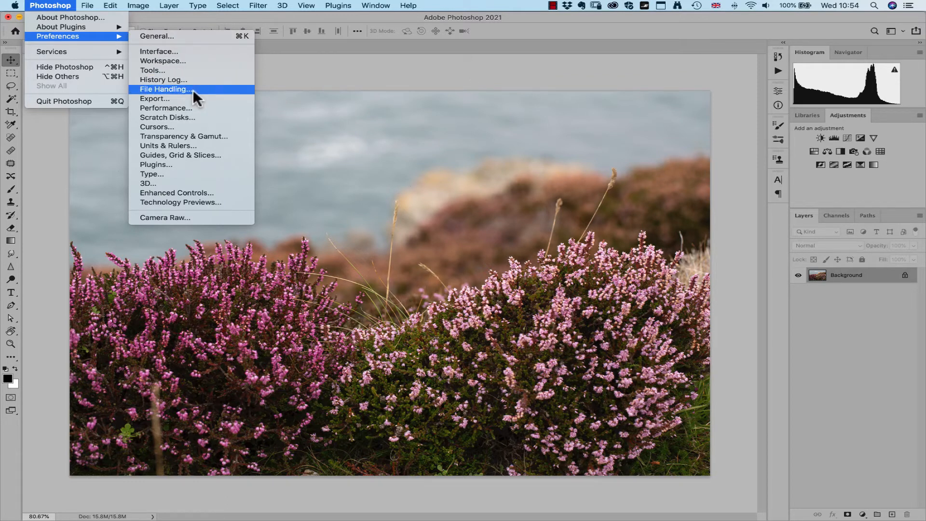
{"action": "left_click", "coordinate": [211, 107]}
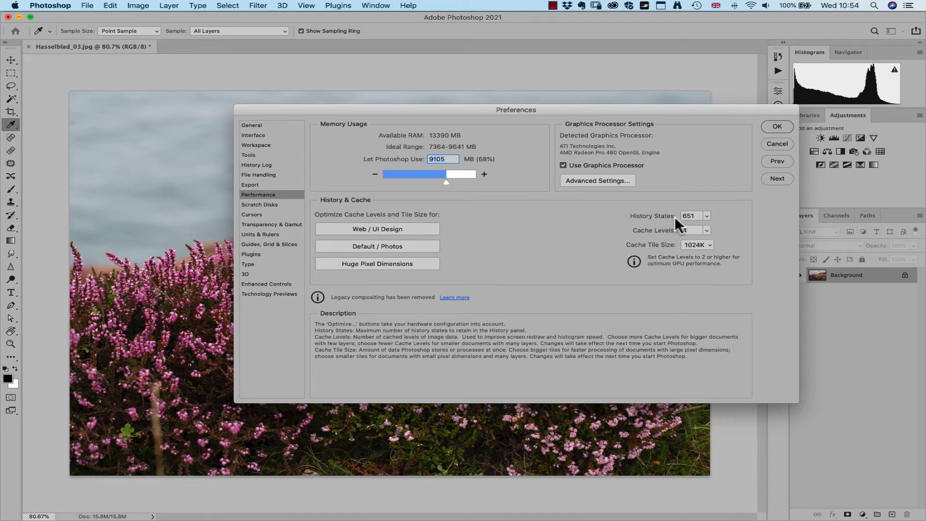
{"action": "left_click", "coordinate": [706, 216]}
{"action": "left_click_drag", "start_coordinate": [706, 213], "coordinate": [682, 231]}
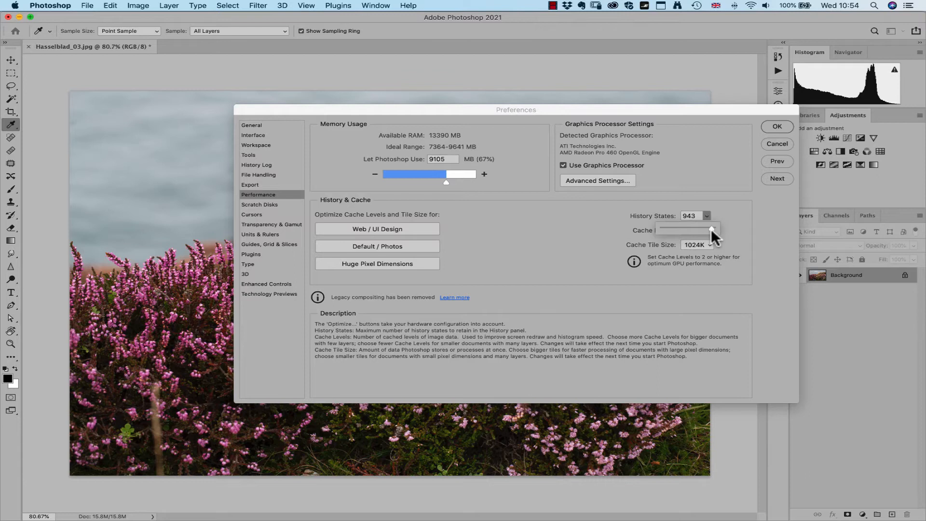
{"action": "left_click_drag", "start_coordinate": [710, 229], "coordinate": [700, 228]}
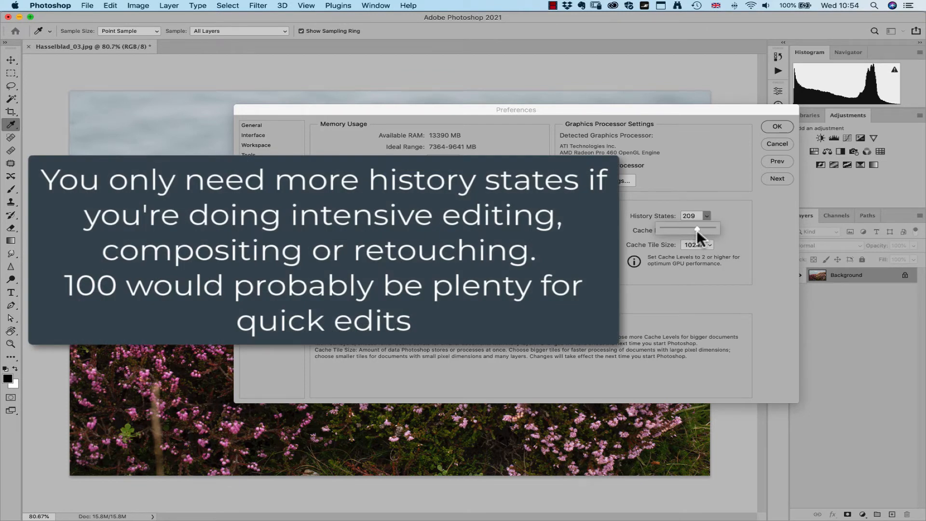
{"action": "left_click_drag", "start_coordinate": [696, 229], "coordinate": [696, 230]}
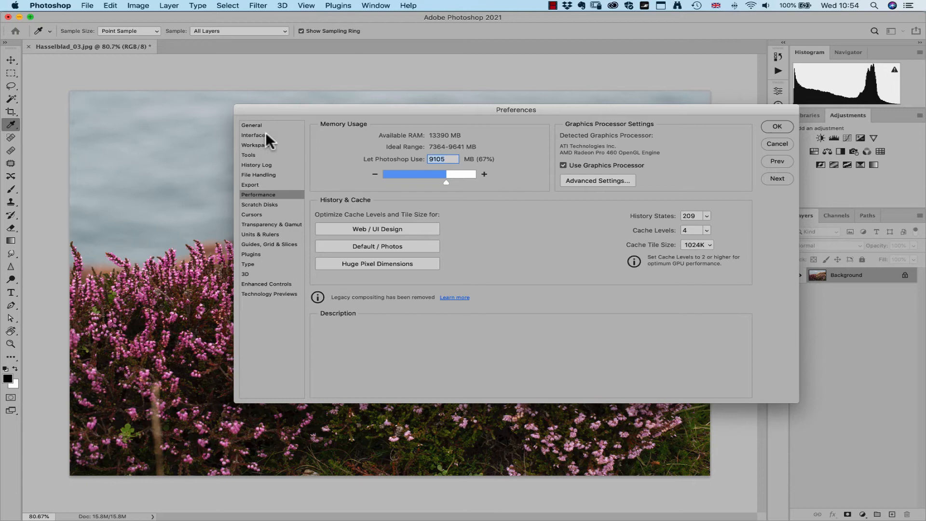
- Set the interface color theme to the second-darkest gray and the area around the image to Default
{"action": "left_click", "coordinate": [266, 136]}
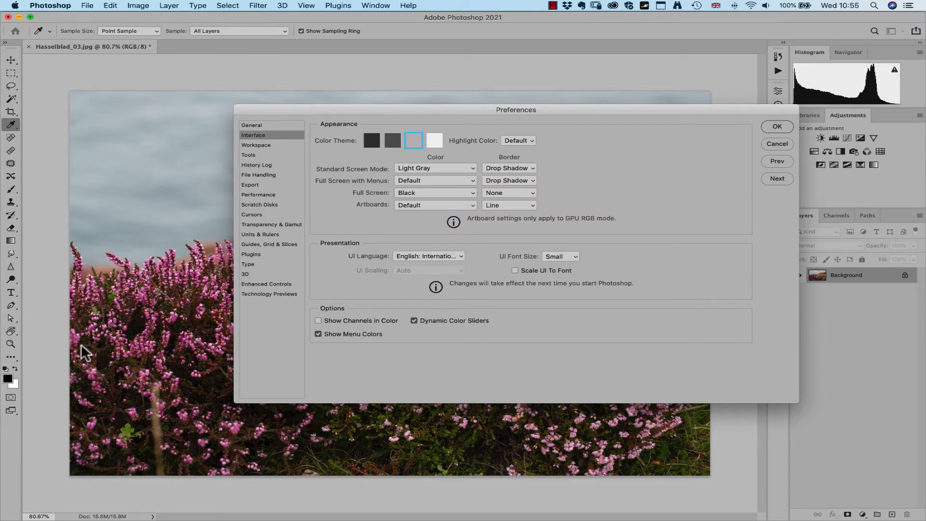
{"action": "left_click", "coordinate": [392, 141]}
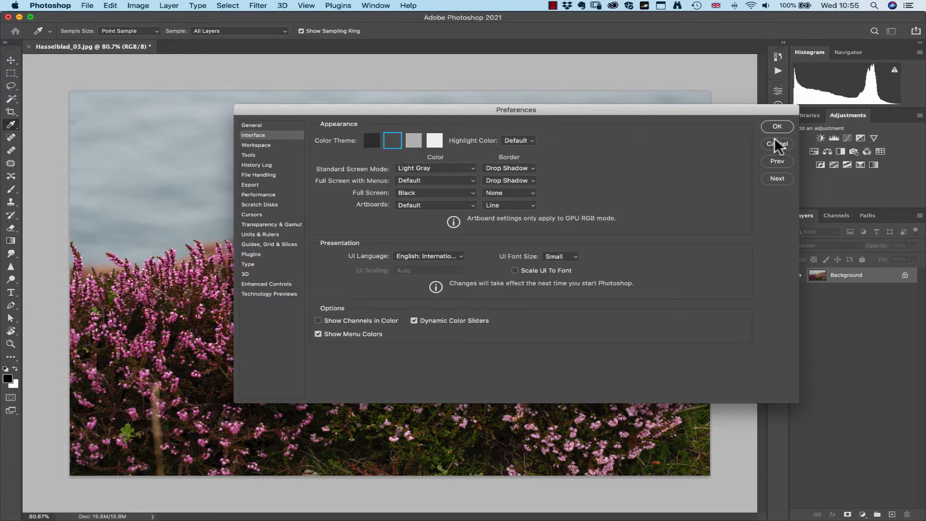
{"action": "left_click", "coordinate": [773, 124]}
{"action": "right_click", "coordinate": [135, 65]}
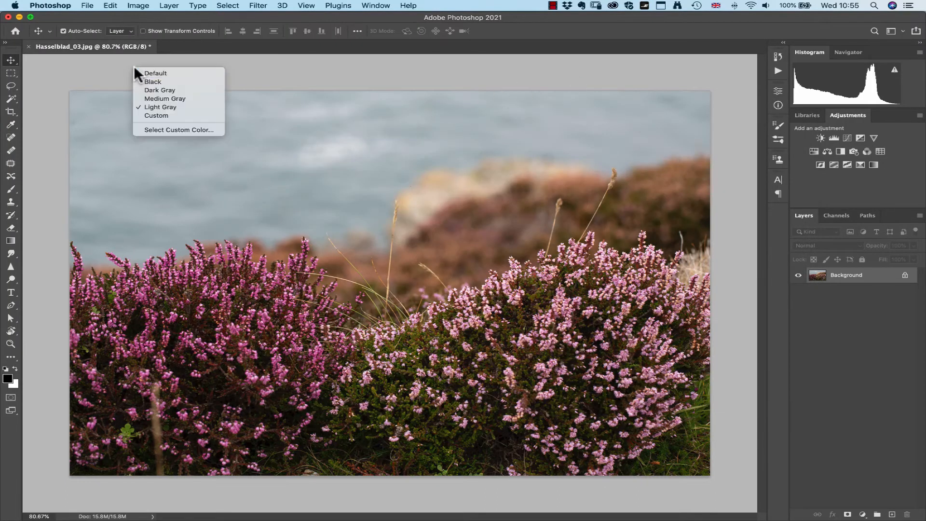
{"action": "left_click", "coordinate": [147, 72]}
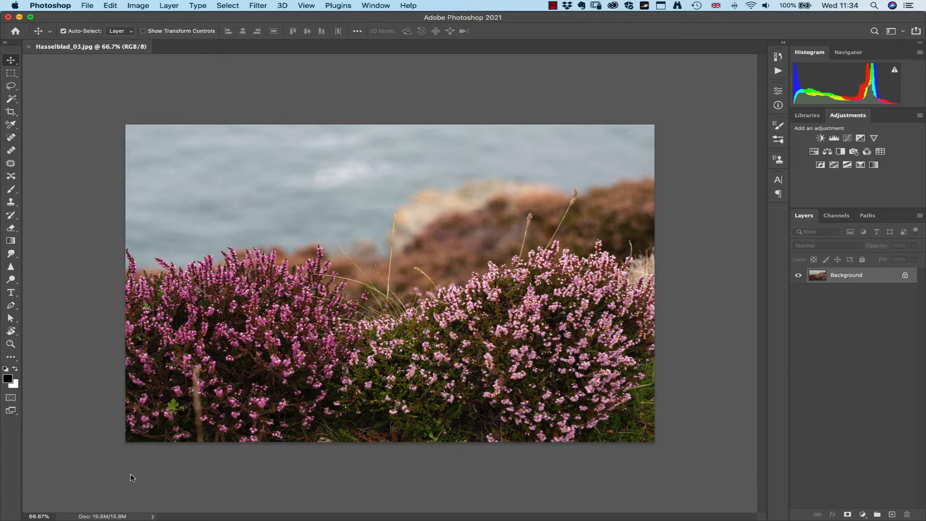
- Switch to Finder and open "01 Set up bkgr. and Camera Raw Filter WB.jpg" from SAMPLE IMAGES with Adobe Photoshop 2021
{"action": "mouse_move", "coordinate": [112, 515]}
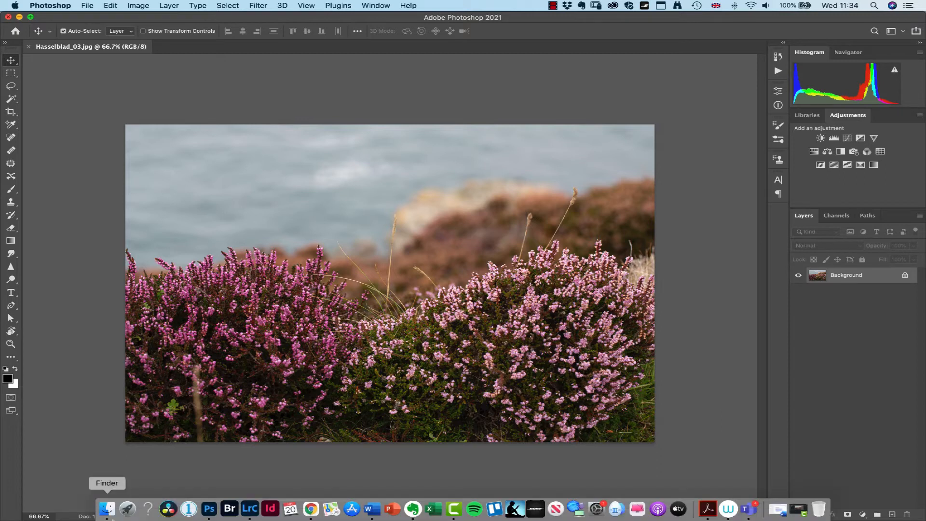
{"action": "left_click", "coordinate": [107, 509]}
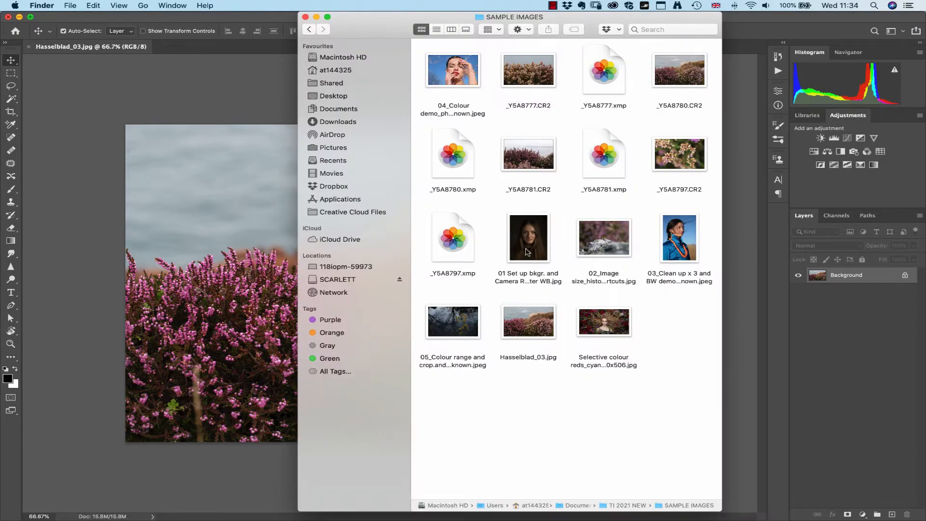
{"action": "right_click", "coordinate": [522, 241]}
{"action": "mouse_move", "coordinate": [552, 256]}
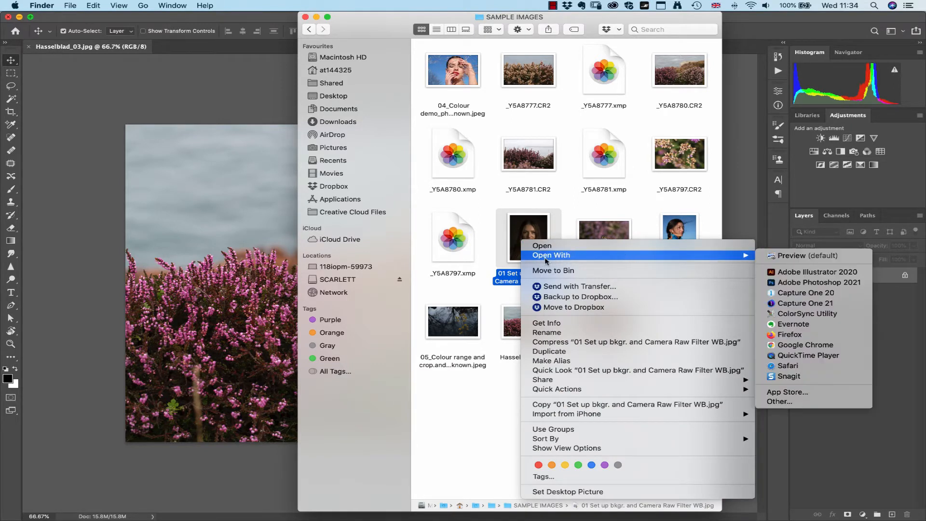
{"action": "left_click", "coordinate": [831, 284]}
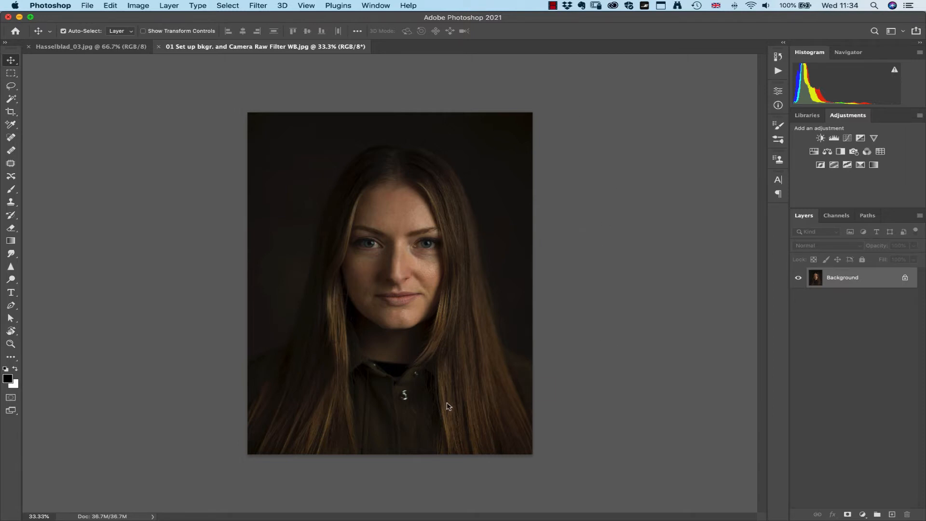
- Try Black as the background color around the portrait, and set it to Light Gray
{"action": "right_click", "coordinate": [613, 240]}
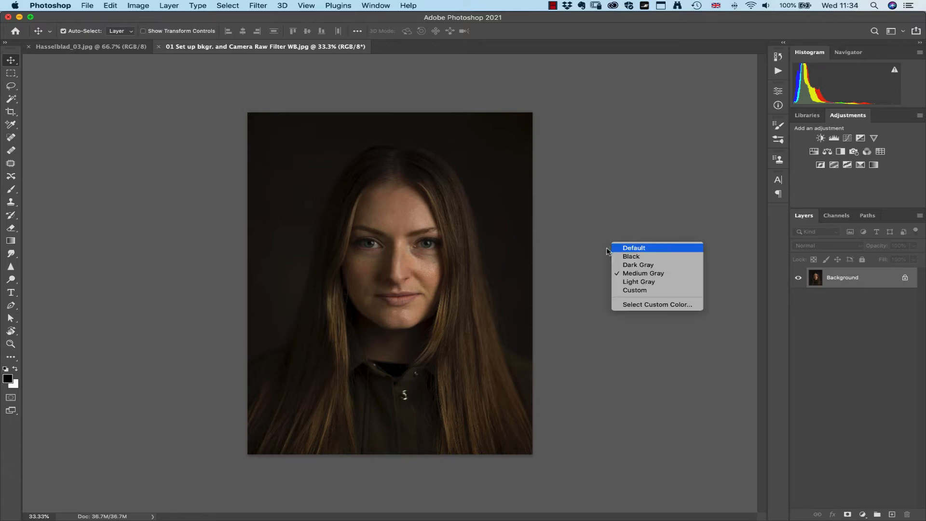
{"action": "left_click", "coordinate": [635, 257]}
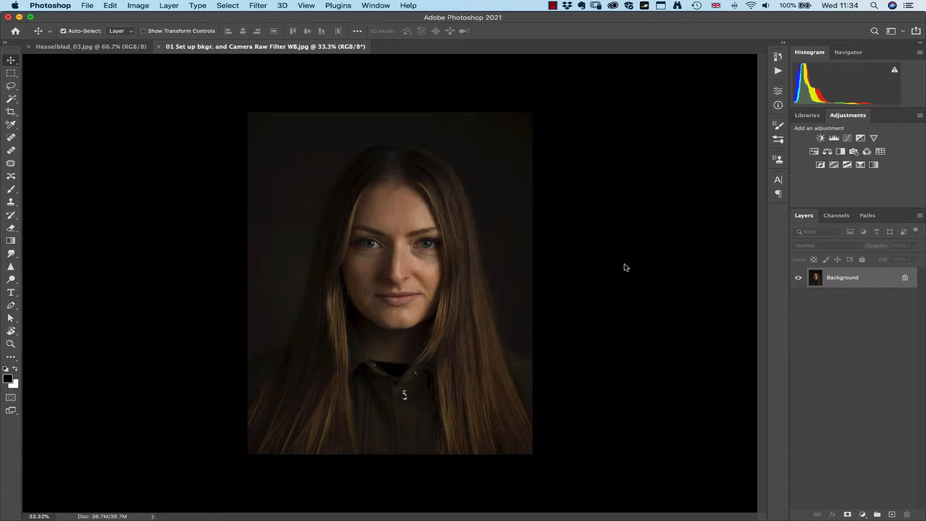
{"action": "right_click", "coordinate": [611, 284]}
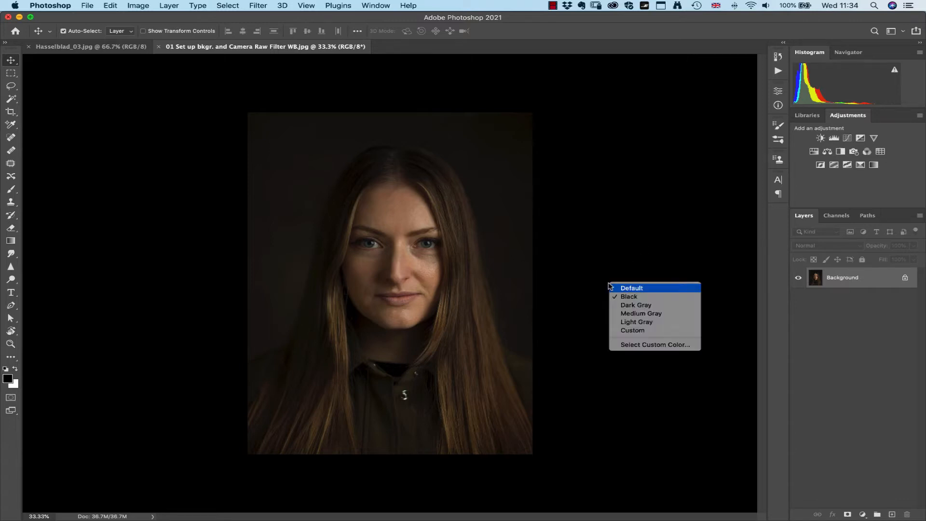
{"action": "left_click", "coordinate": [640, 324]}
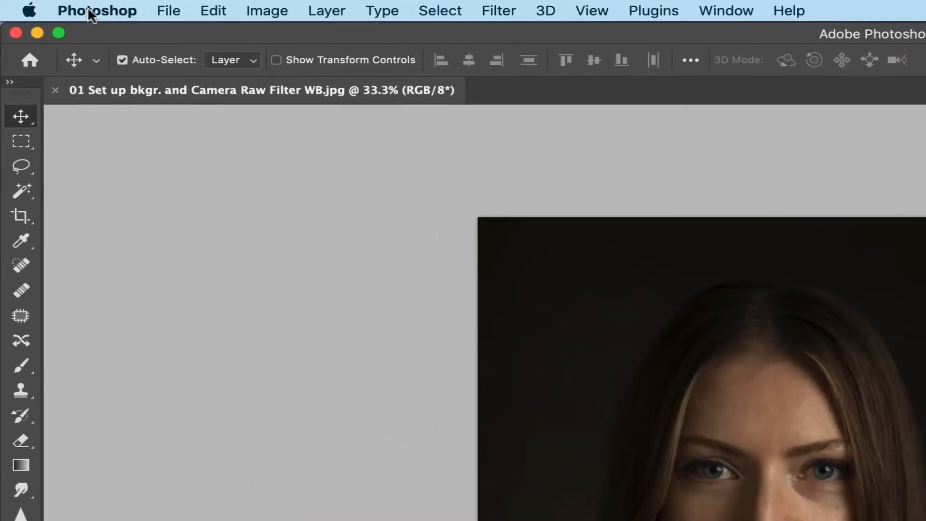
- Set the interface color theme to the second-lightest gray in the Interface preferences
{"action": "left_click", "coordinate": [88, 7]}
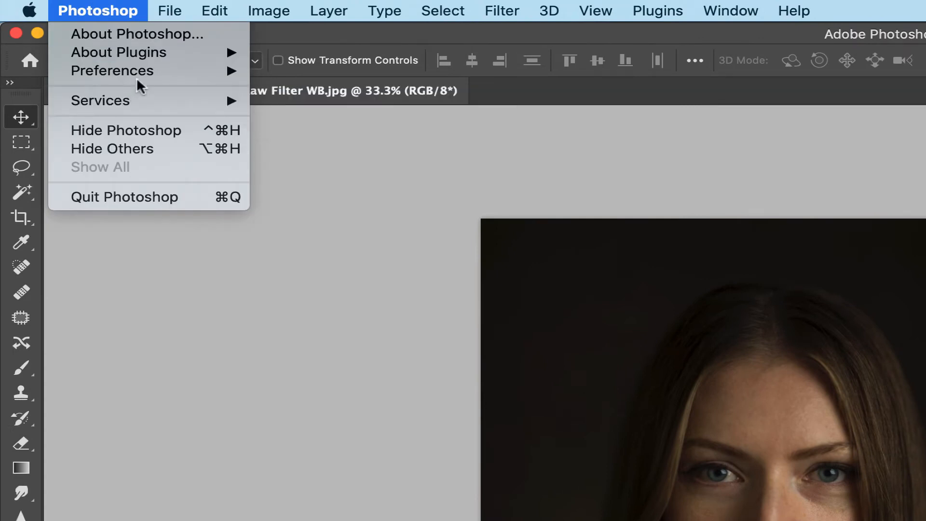
{"action": "mouse_move", "coordinate": [126, 68]}
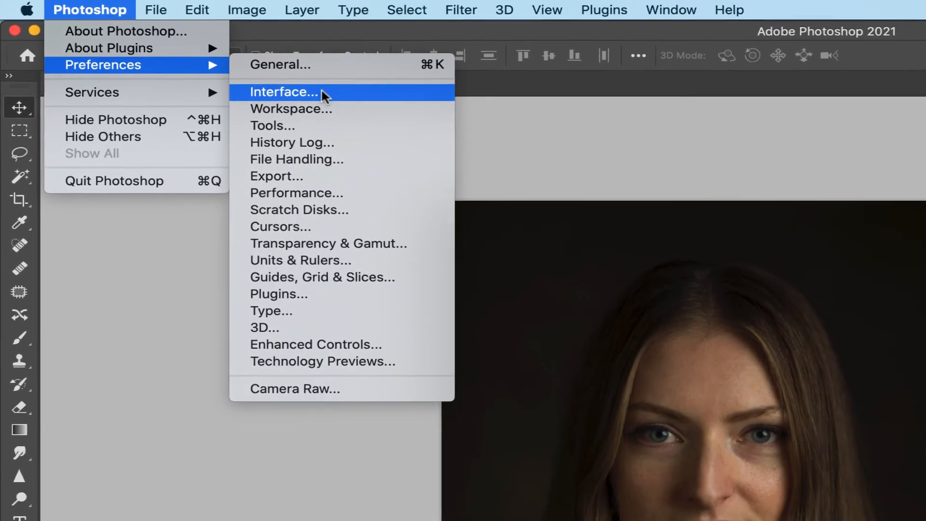
{"action": "left_click", "coordinate": [308, 87]}
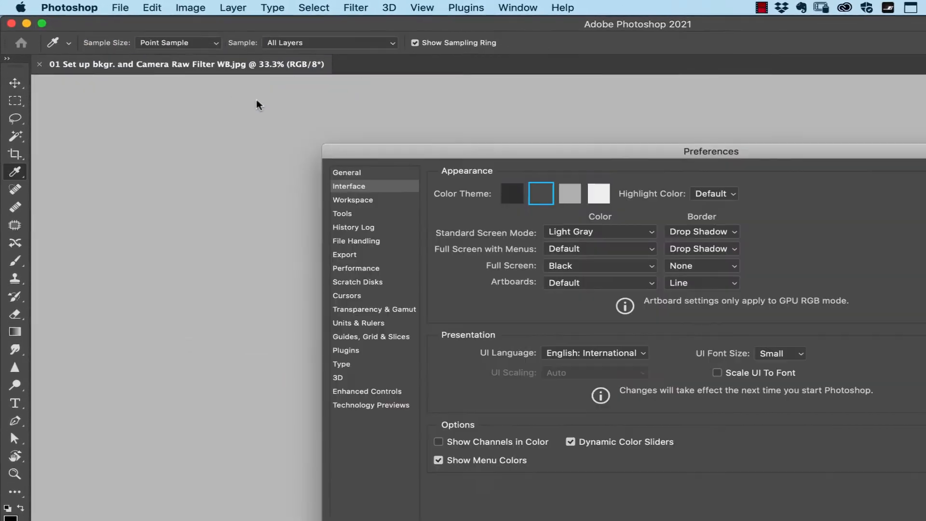
{"action": "left_click", "coordinate": [527, 179]}
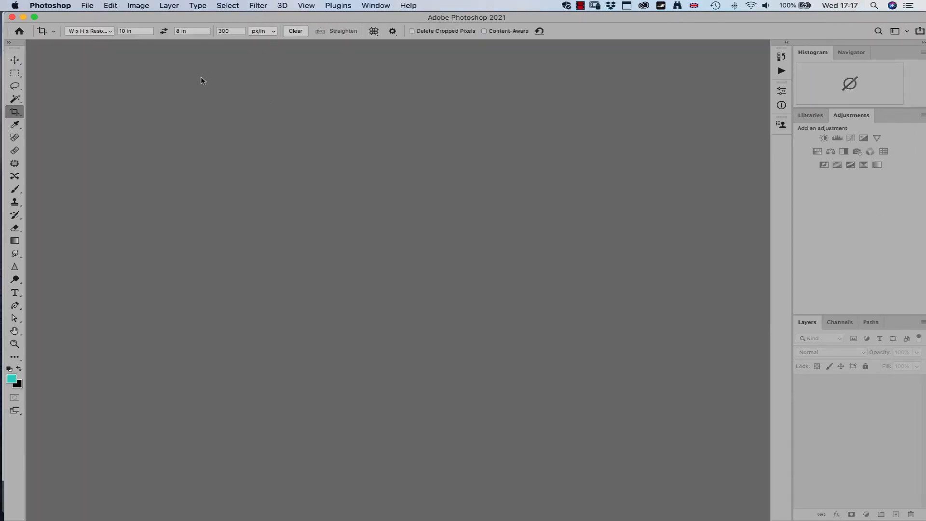
- Try selecting seven files from SAMPLE IMAGES for opening, from the Selective colour image to _Y5A8797.CR2, and cancel
{"action": "left_click", "coordinate": [86, 6]}
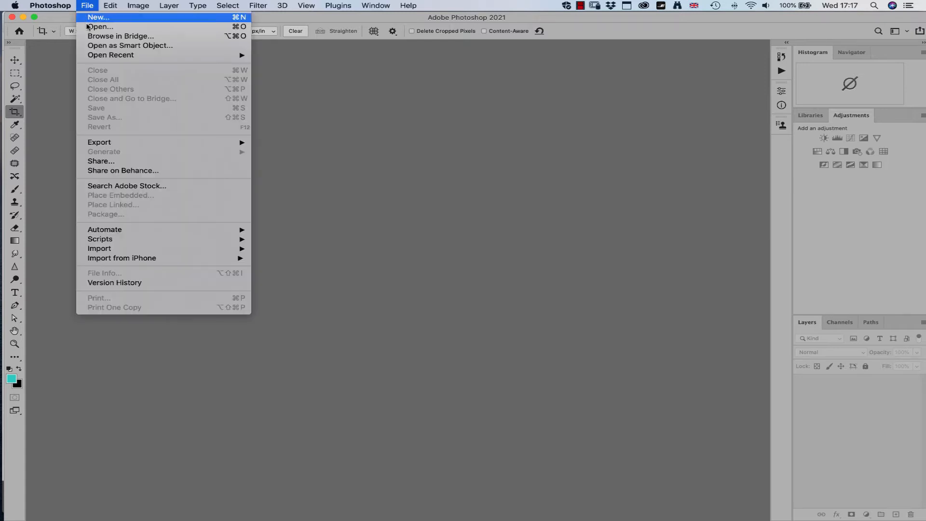
{"action": "left_click", "coordinate": [100, 28]}
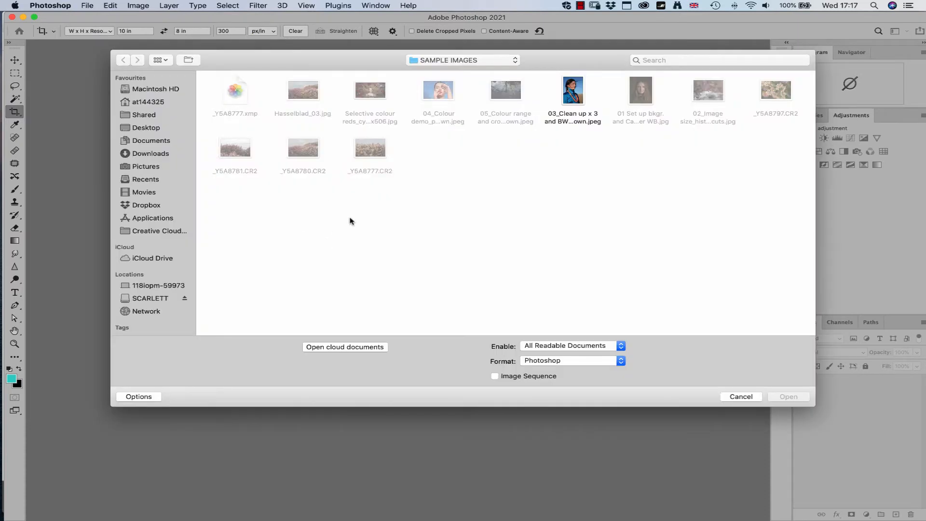
{"action": "left_click", "coordinate": [573, 99]}
{"action": "left_click_drag", "start_coordinate": [784, 125], "coordinate": [363, 92]}
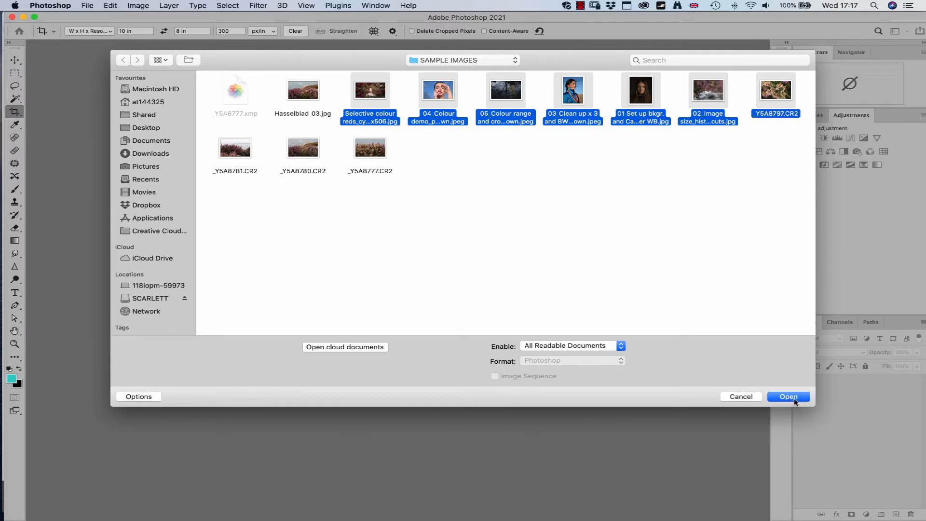
{"action": "left_click", "coordinate": [732, 396]}
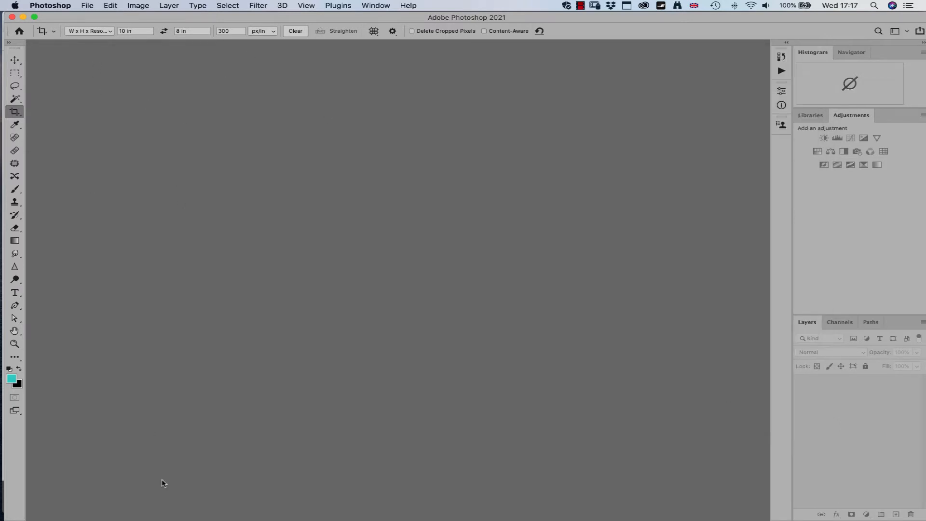
- Select the 02_Image size, 03_Clean up and 05_Colour range images in Finder, open them together in Photoshop, and activate the Move tool
{"action": "mouse_move", "coordinate": [138, 519]}
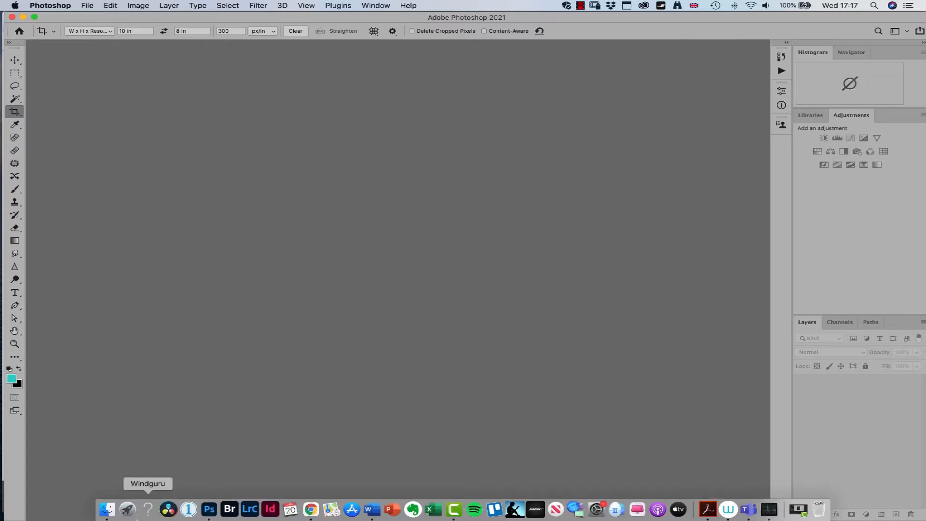
{"action": "left_click", "coordinate": [107, 509]}
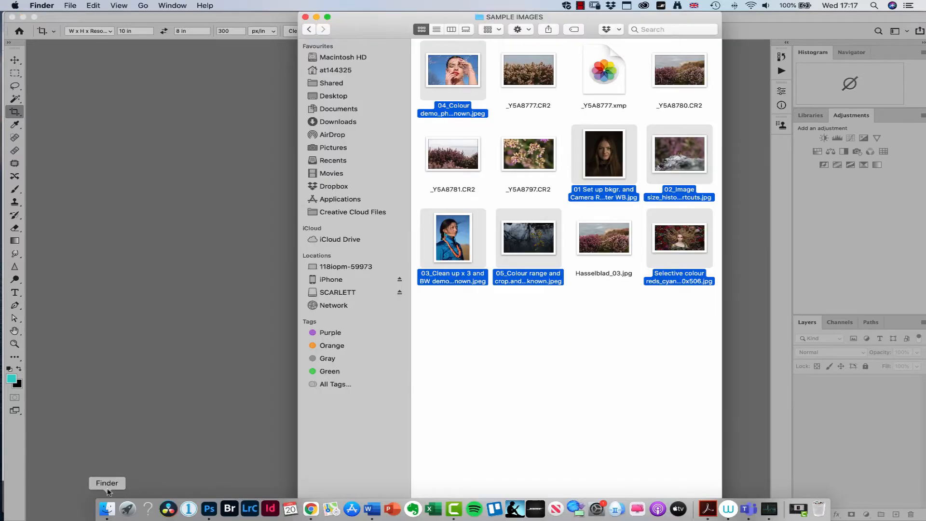
{"action": "left_click", "coordinate": [520, 319]}
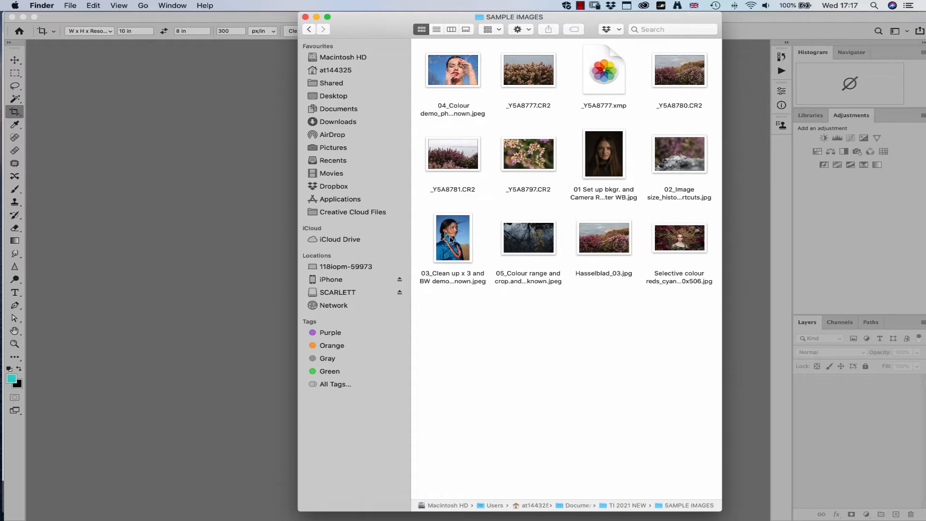
{"action": "left_click", "coordinate": [452, 240]}
{"action": "left_click", "coordinate": [528, 243], "text": "super"}
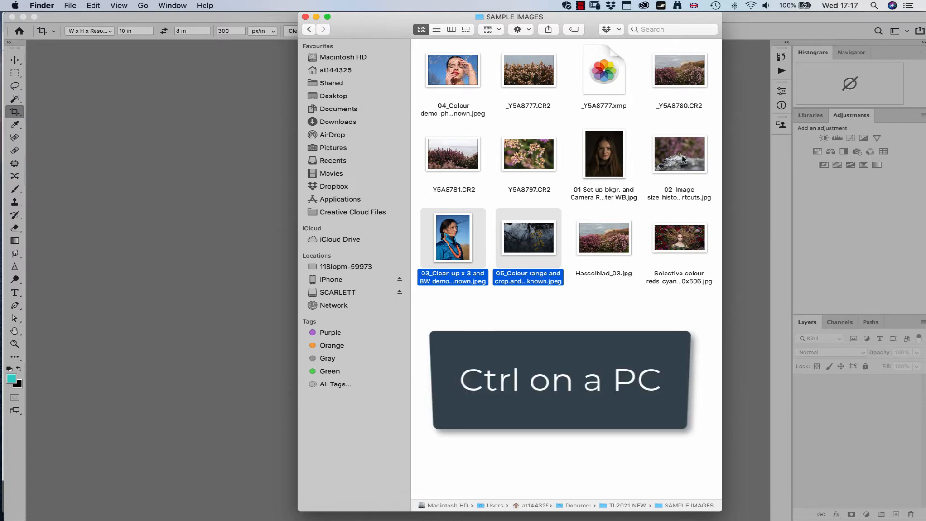
{"action": "left_click", "coordinate": [682, 157], "text": "super"}
{"action": "left_click_drag", "start_coordinate": [452, 243], "coordinate": [203, 405]}
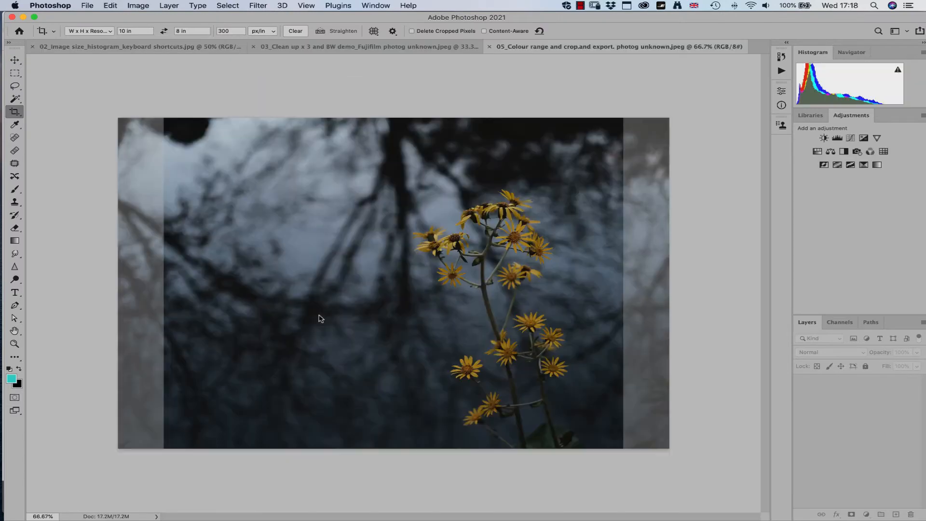
{"action": "left_click", "coordinate": [18, 57]}
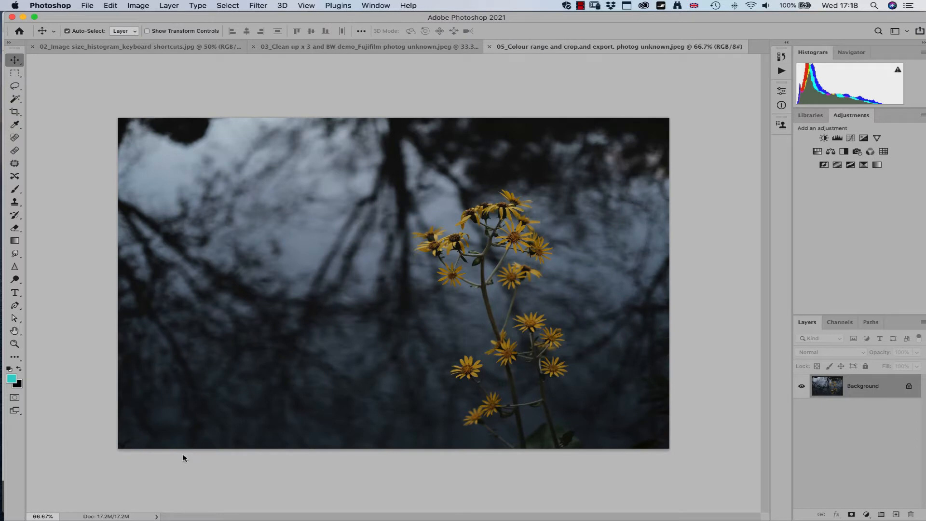
- Try placing the 04_Colour demo image from Finder over the open yellow flower image at 93% opacity, and cancel the placement
{"action": "mouse_move", "coordinate": [168, 515]}
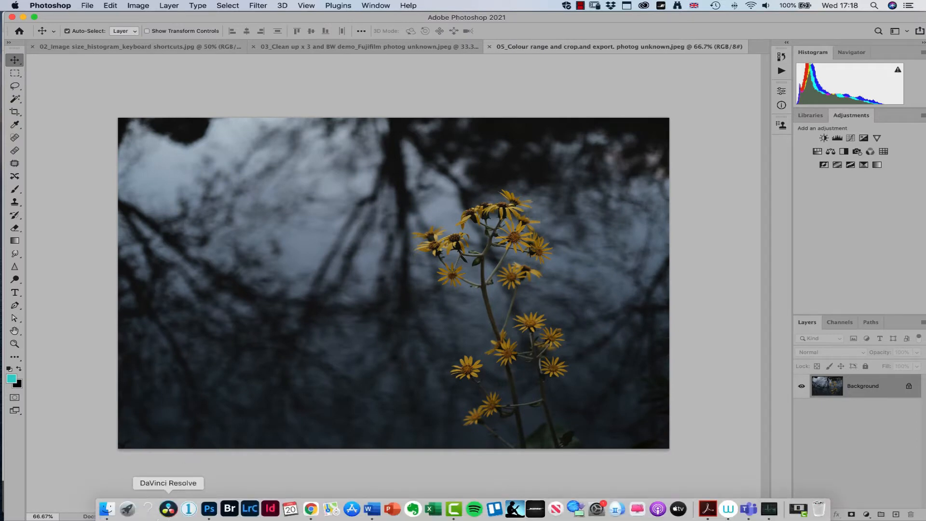
{"action": "left_click", "coordinate": [107, 509]}
{"action": "left_click", "coordinate": [525, 339]}
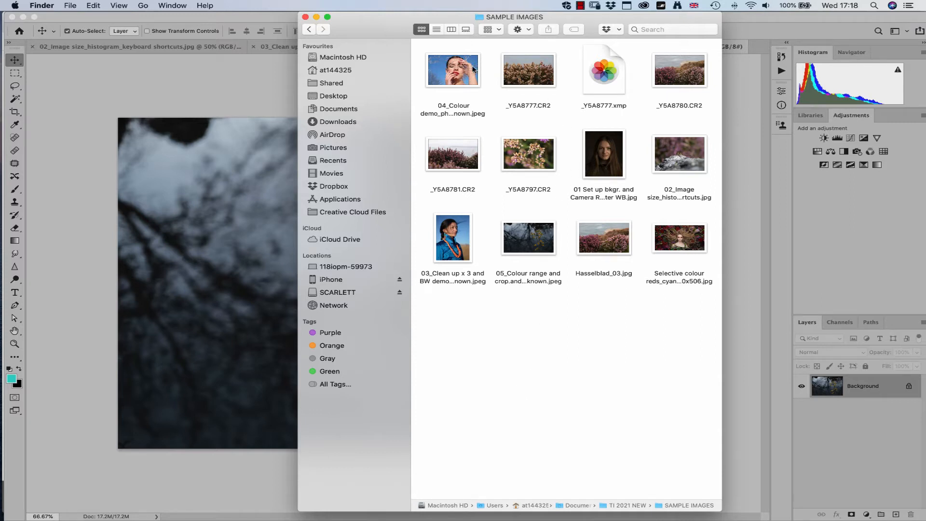
{"action": "left_click_drag", "start_coordinate": [457, 75], "coordinate": [227, 256]}
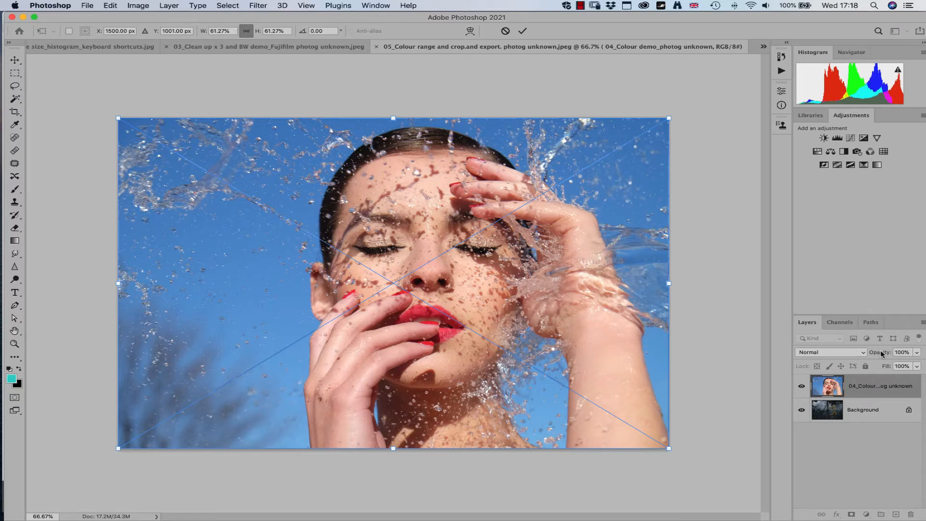
{"action": "mouse_move", "coordinate": [882, 354]}
{"action": "left_mouse_down"}
{"action": "mouse_move", "coordinate": [856, 355]}
{"action": "mouse_move", "coordinate": [896, 354]}
{"action": "left_mouse_up"}
{"action": "type", "text": "93"}
{"action": "key", "text": "Return"}
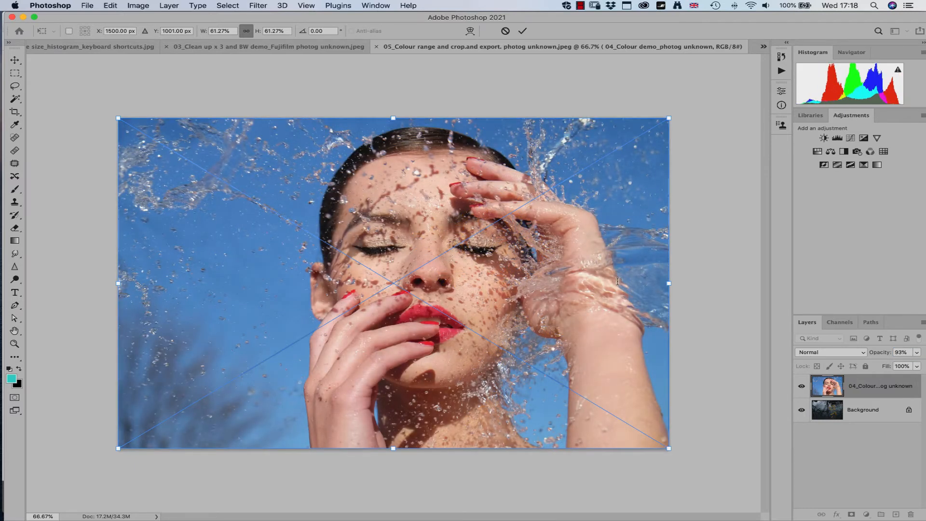
{"action": "key", "text": "Escape"}
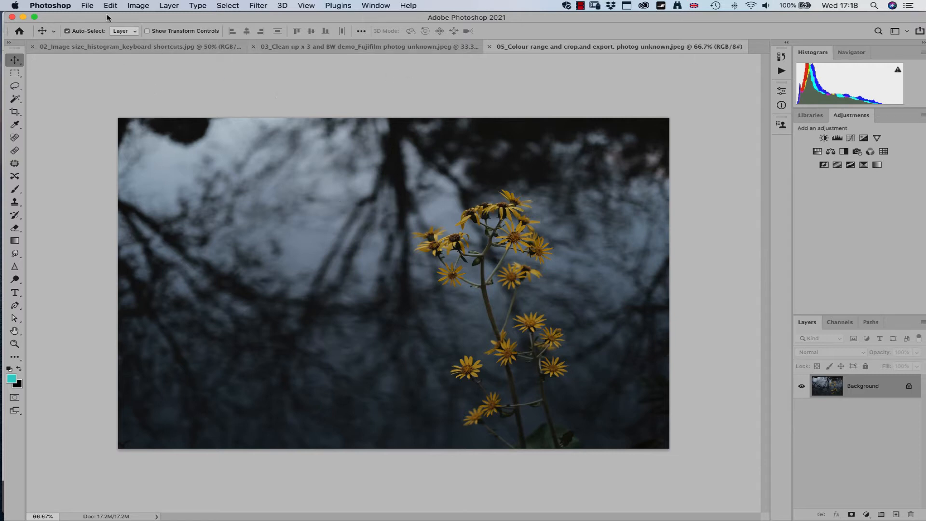
- Close all open images, and open "04_Colour demo_photog unknown.jpeg" from Finder with Adobe Photoshop 2021
{"action": "left_click", "coordinate": [87, 6]}
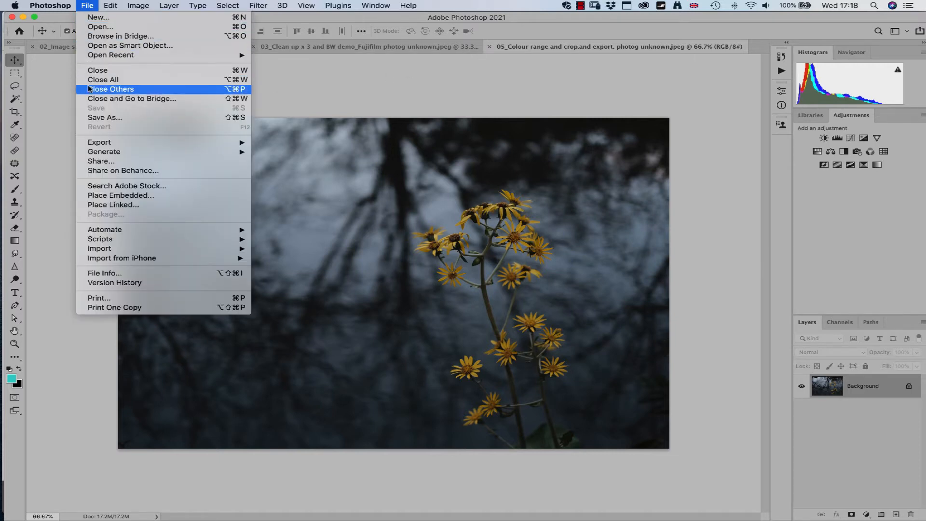
{"action": "left_click", "coordinate": [112, 80]}
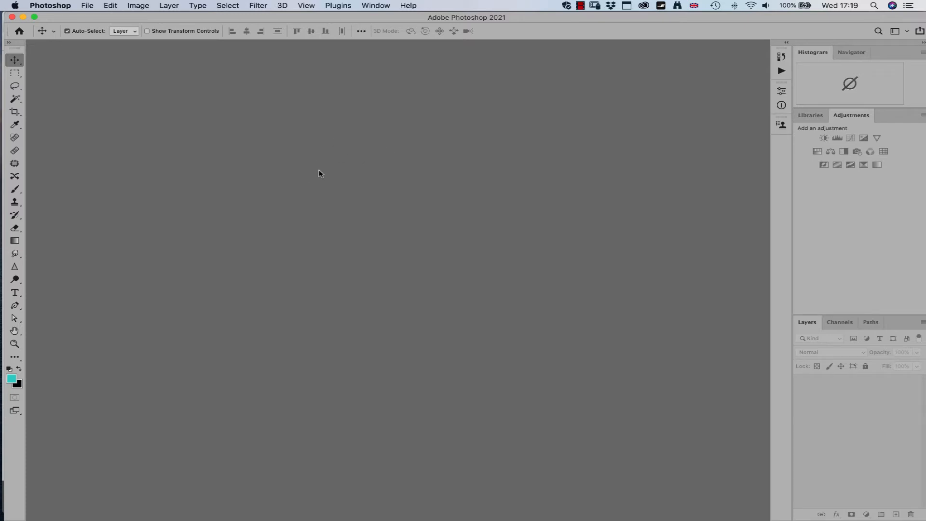
{"action": "mouse_move", "coordinate": [148, 519]}
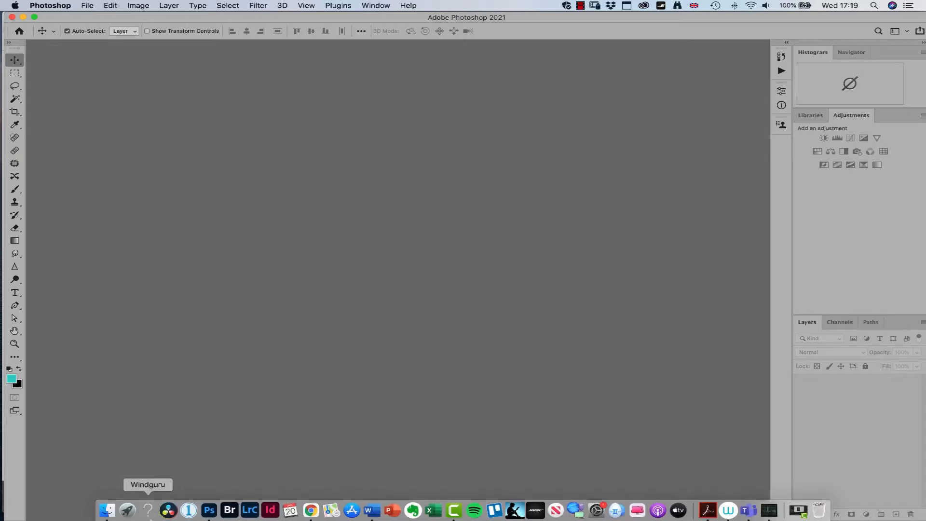
{"action": "left_click", "coordinate": [106, 511]}
{"action": "left_click", "coordinate": [514, 339]}
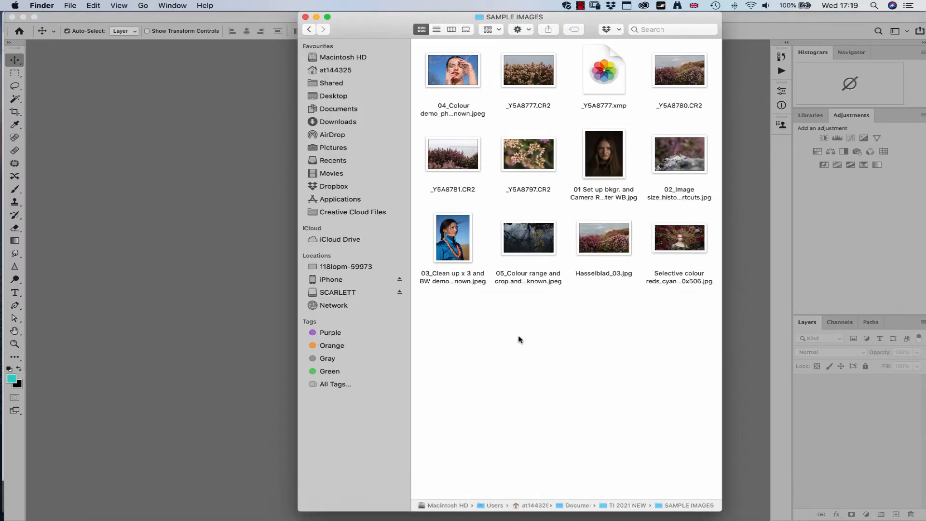
{"action": "right_click", "coordinate": [449, 68]}
{"action": "mouse_move", "coordinate": [470, 85]}
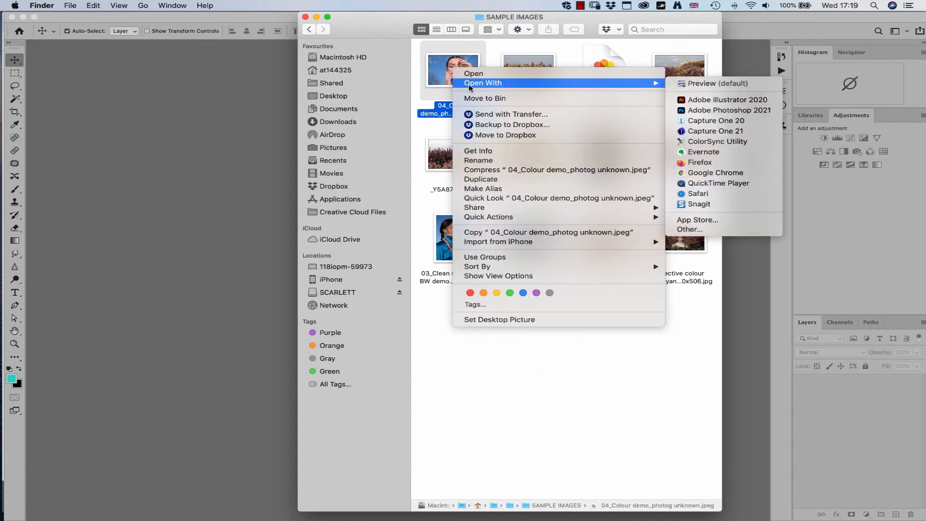
{"action": "left_click", "coordinate": [742, 111]}
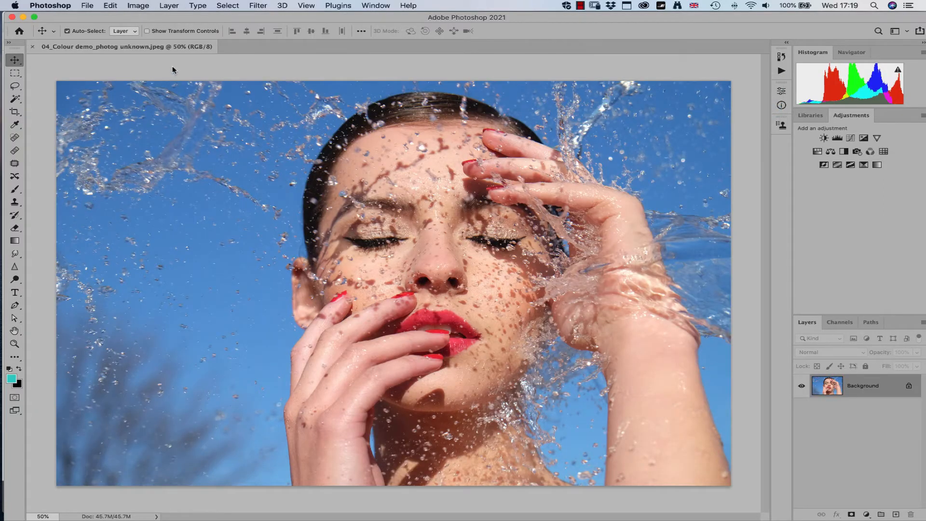
- Close the 04_Colour demo image, and open the raw file _Y5A8777.CR2 from Finder in Photoshop through Camera Raw without adjustments
{"action": "left_click", "coordinate": [33, 47]}
{"action": "mouse_move", "coordinate": [188, 508]}
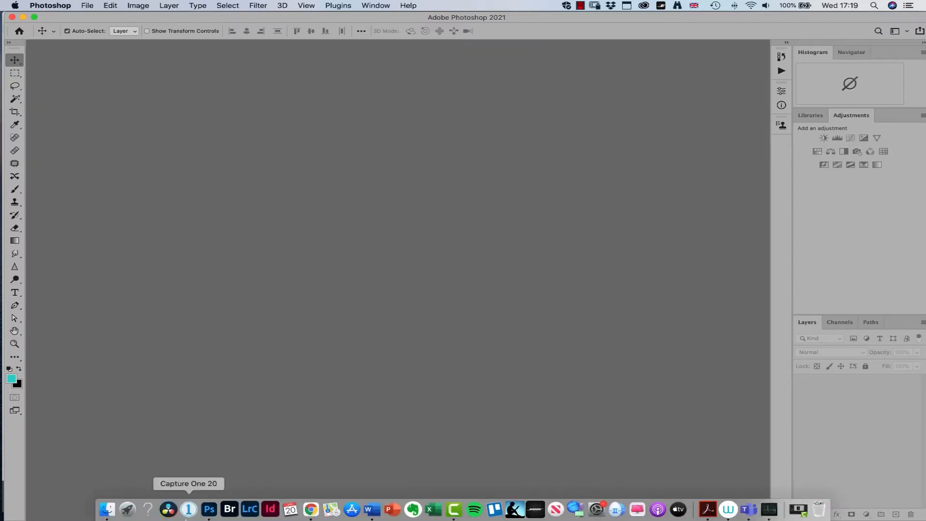
{"action": "left_click", "coordinate": [107, 509]}
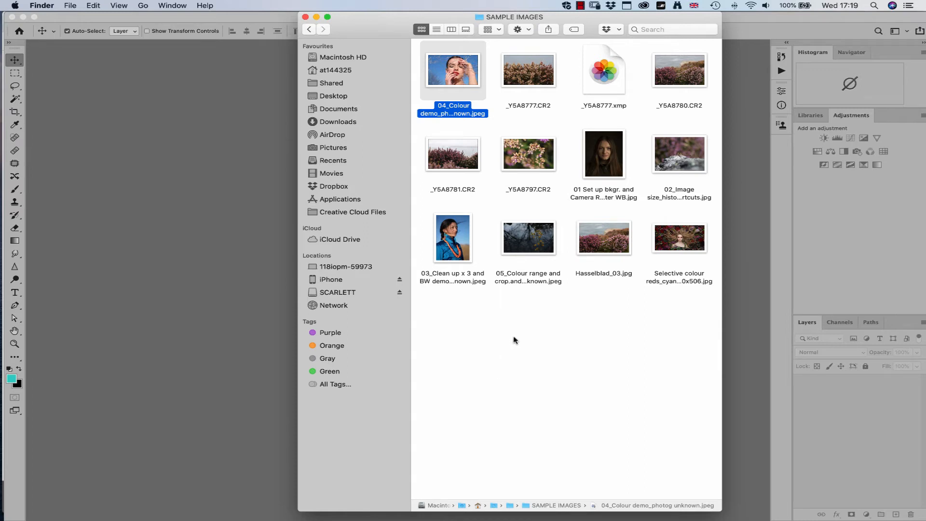
{"action": "left_click", "coordinate": [565, 104]}
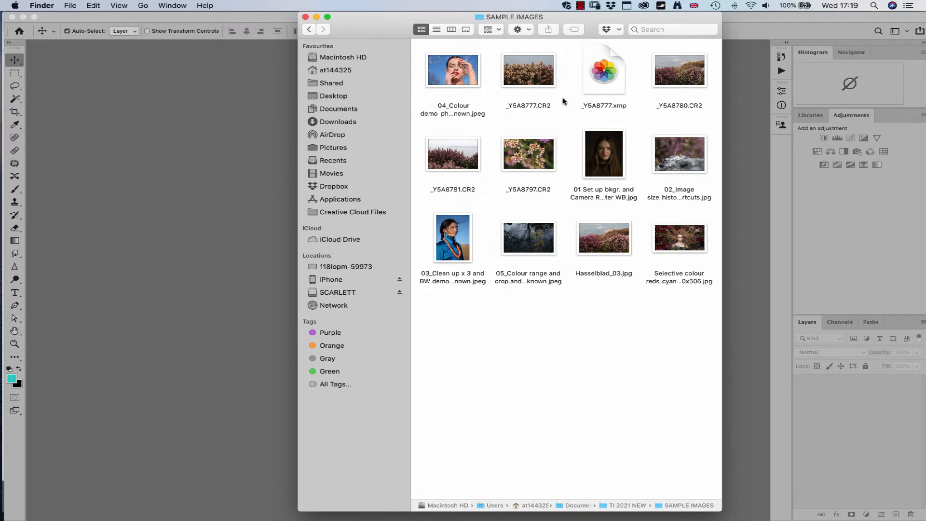
{"action": "left_click_drag", "start_coordinate": [527, 76], "coordinate": [212, 179]}
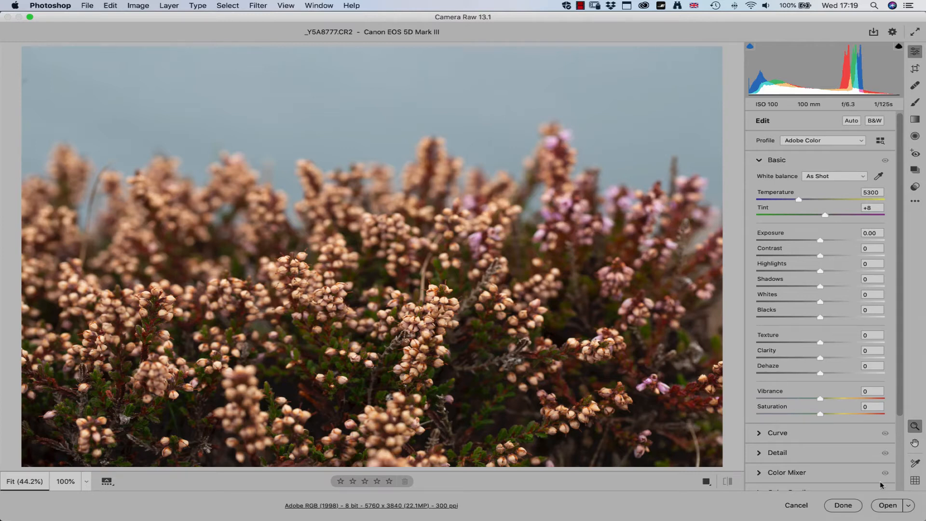
{"action": "left_click", "coordinate": [887, 508]}
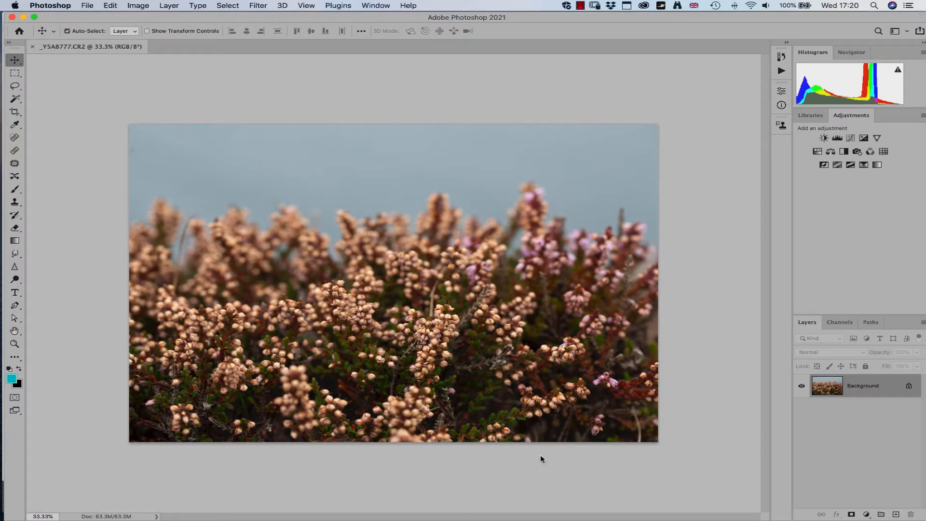
- Close _Y5A8777.CR2 without saving the changes
{"action": "left_click", "coordinate": [32, 48]}
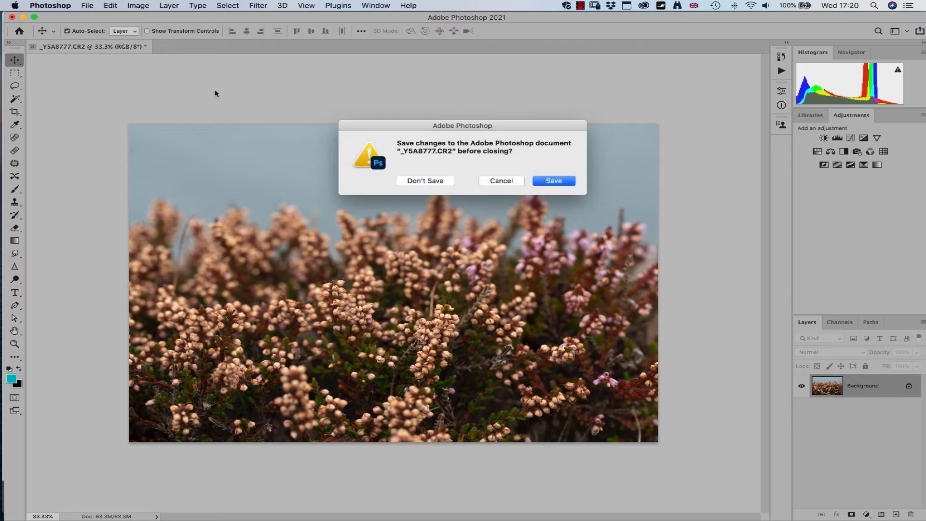
{"action": "left_click", "coordinate": [432, 181]}
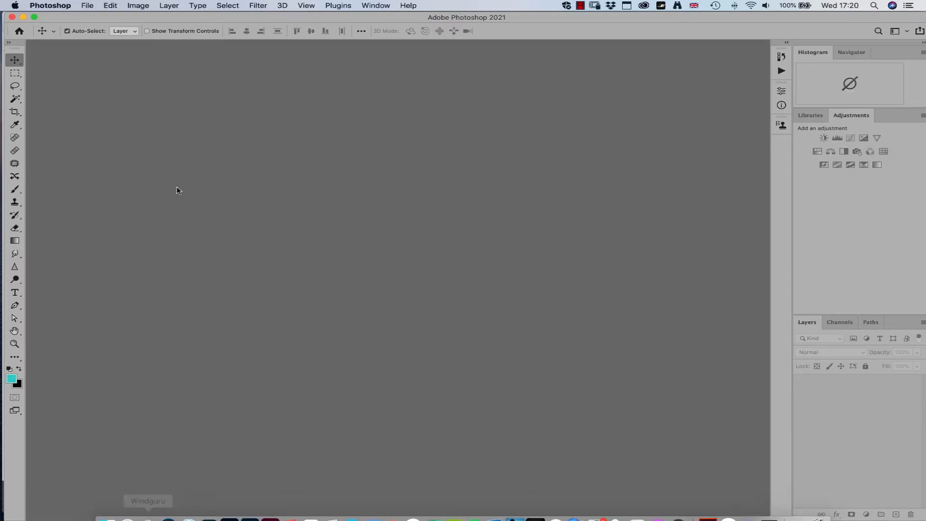
{"action": "left_click", "coordinate": [88, 6]}
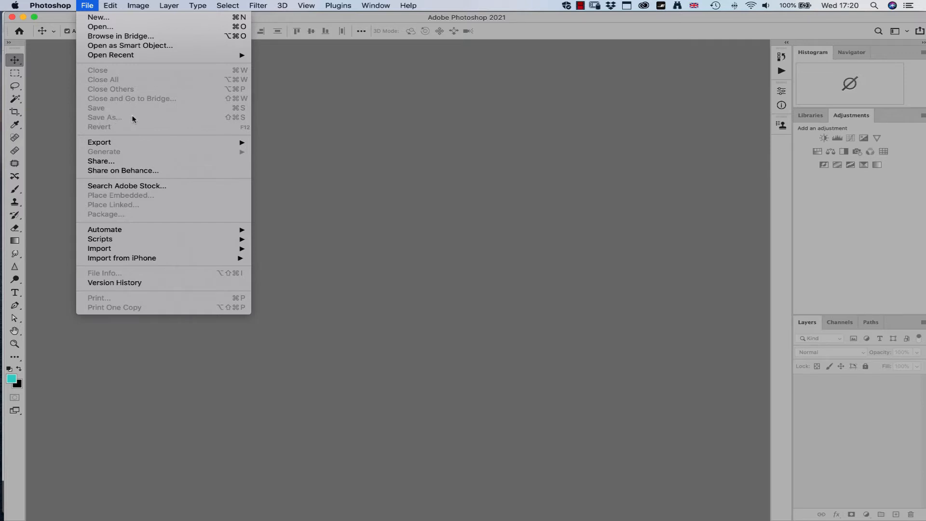
{"action": "left_click", "coordinate": [193, 504]}
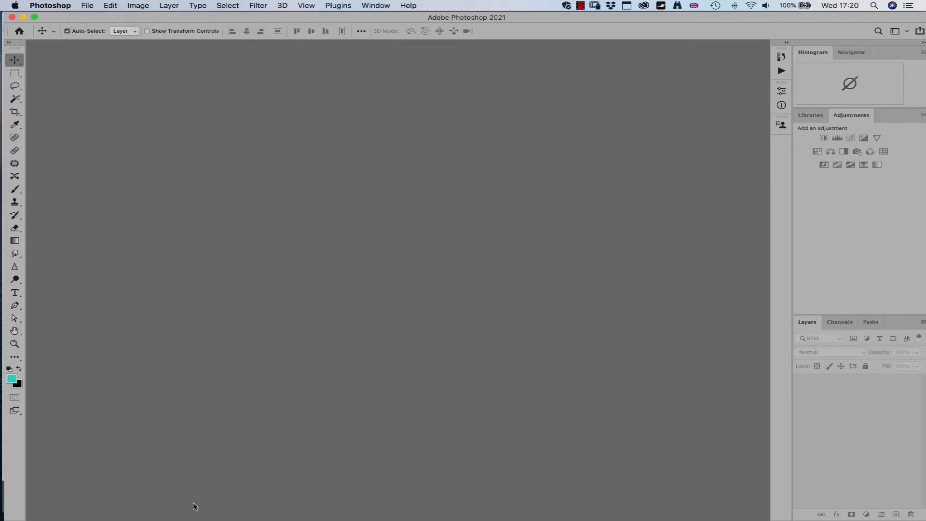
- Select the five sample images numbered 01 to 05 in Finder's SAMPLE IMAGES folder and open them with Adobe Photoshop 2021
{"action": "mouse_move", "coordinate": [150, 520]}
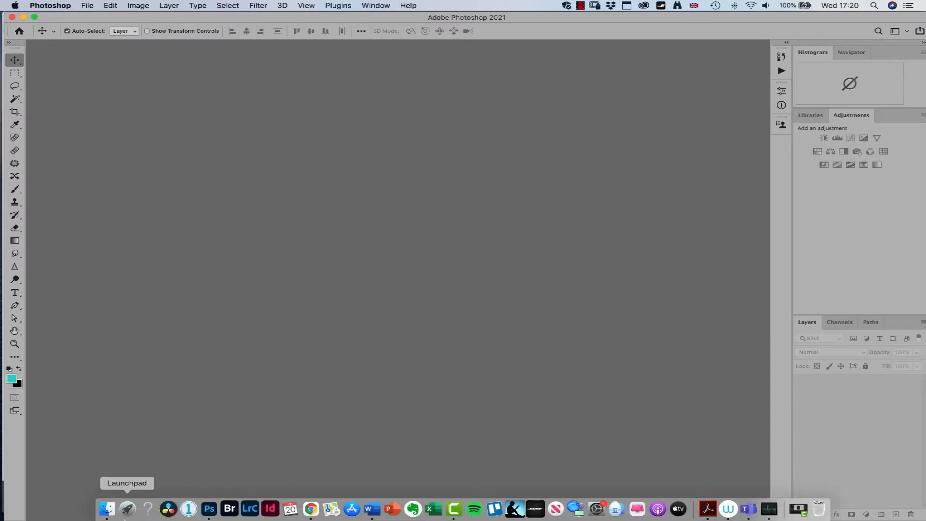
{"action": "left_click", "coordinate": [106, 509]}
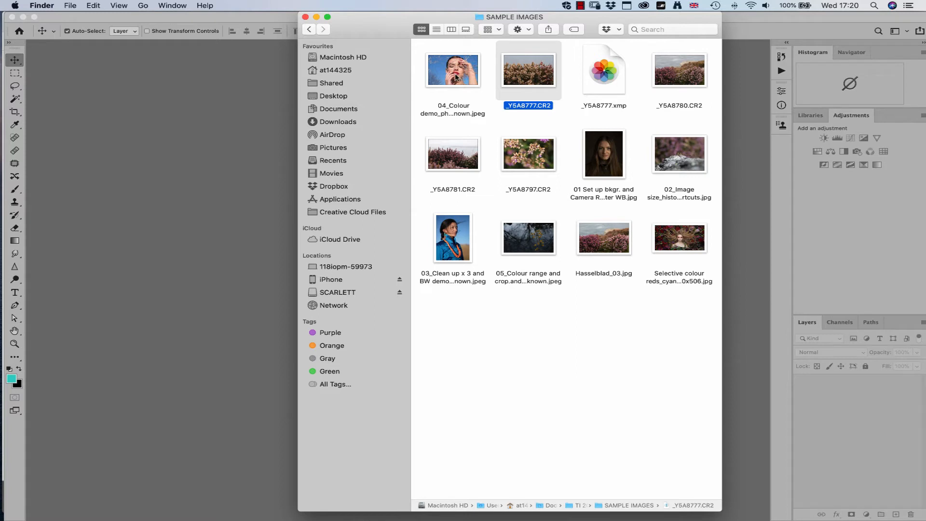
{"action": "left_click", "coordinate": [460, 73], "text": "super"}
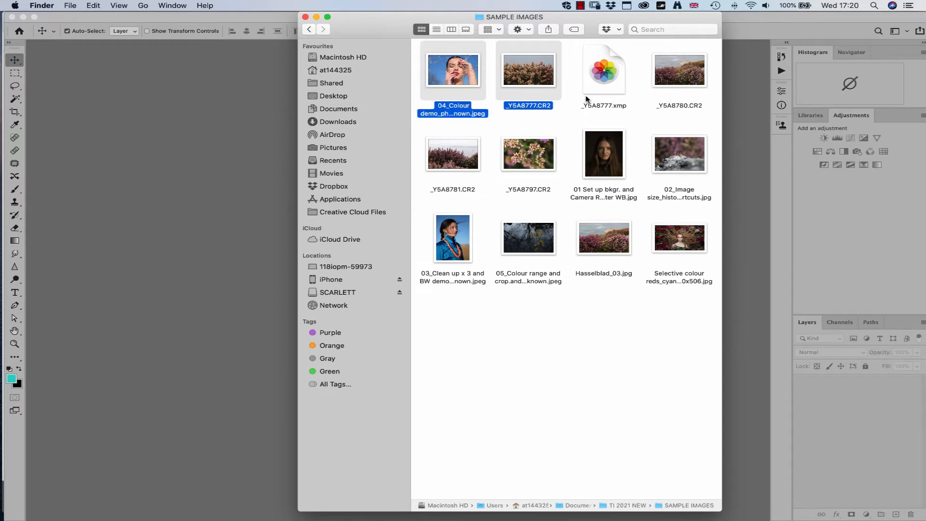
{"action": "left_click", "coordinate": [534, 80], "text": "super"}
{"action": "left_click", "coordinate": [453, 239], "text": "super"}
{"action": "left_click", "coordinate": [606, 239], "text": "super"}
{"action": "left_click", "coordinate": [611, 235], "text": "super"}
{"action": "left_click", "coordinate": [664, 478], "text": "super"}
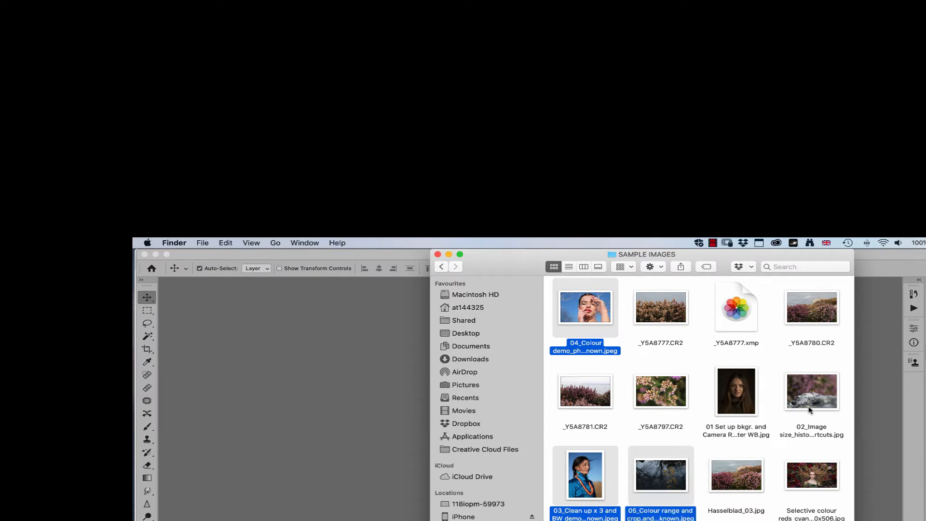
{"action": "left_click", "coordinate": [809, 405], "text": "super"}
{"action": "left_click", "coordinate": [737, 391], "text": "super"}
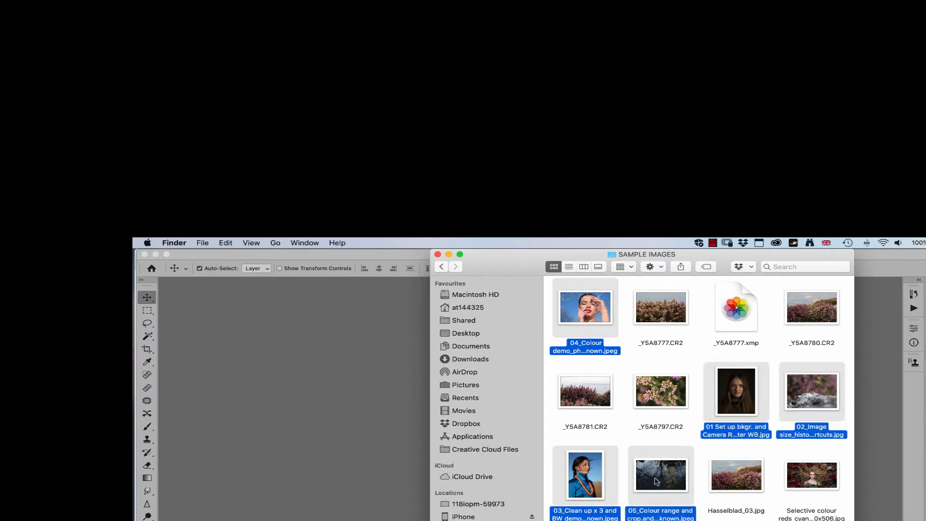
{"action": "right_click", "coordinate": [655, 478]}
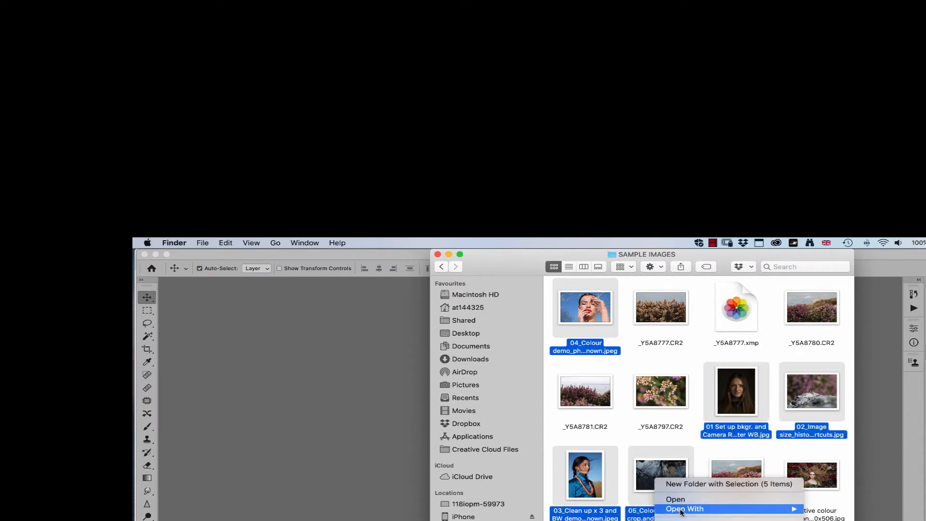
{"action": "mouse_move", "coordinate": [727, 512]}
{"action": "left_click", "coordinate": [856, 520]}
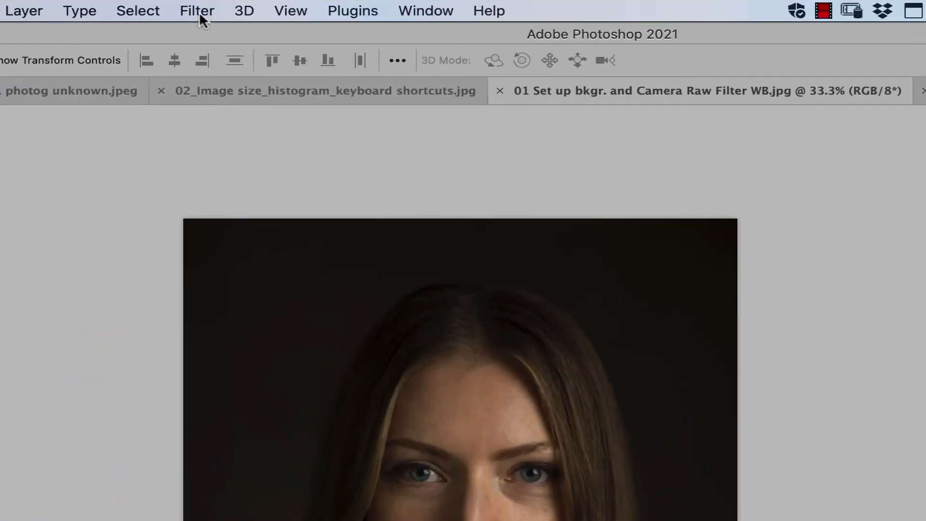
- Apply the Camera Raw Filter to the 01 portrait and raise the exposure to +0.20
{"action": "left_click", "coordinate": [202, 7]}
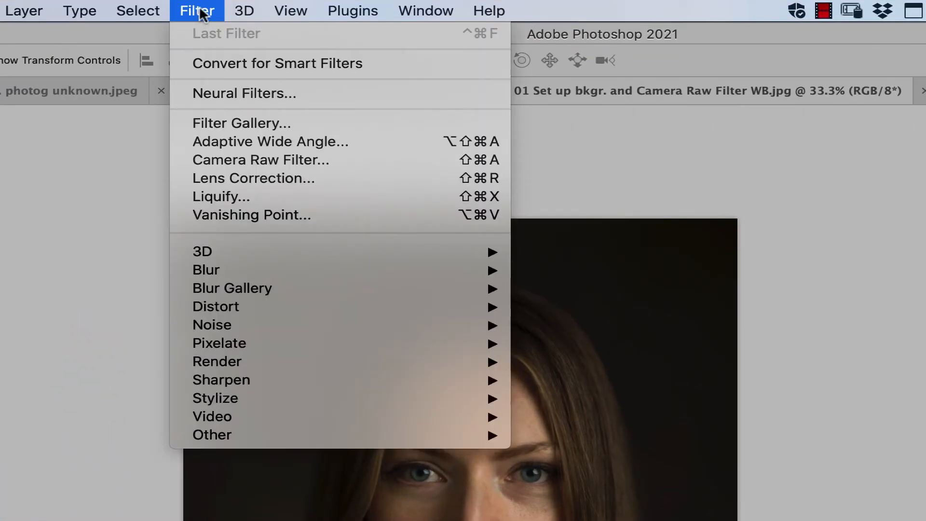
{"action": "left_click", "coordinate": [267, 159]}
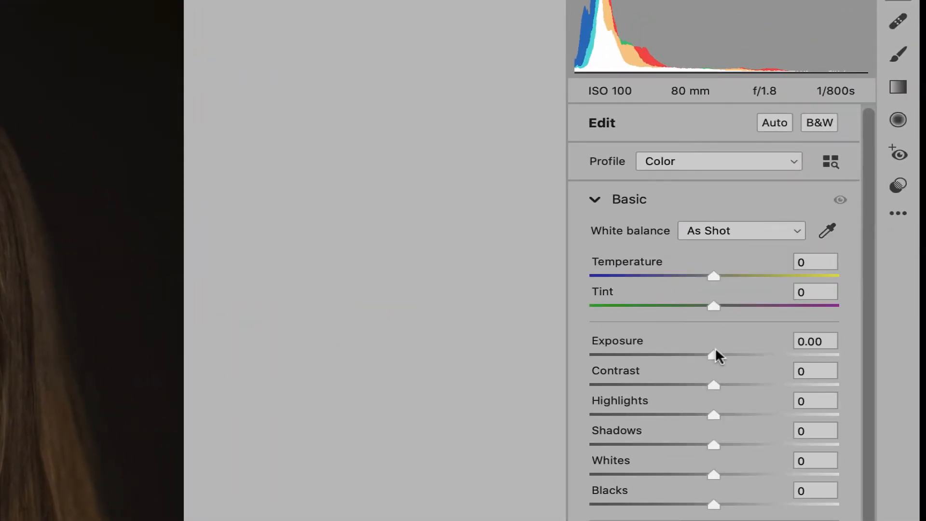
{"action": "left_click_drag", "start_coordinate": [714, 347], "coordinate": [718, 350]}
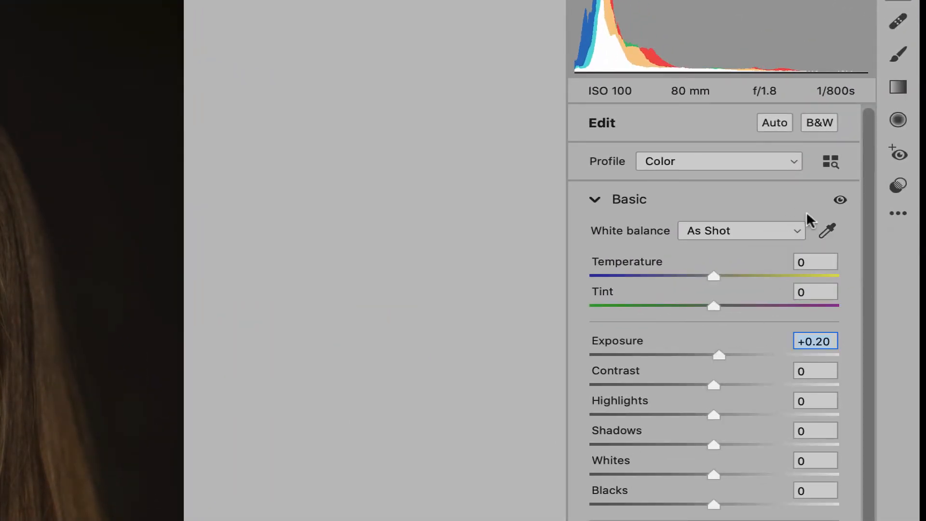
- Sample the white balance from the white of the woman's eye, giving Temperature -12 and Tint -8, and apply the Camera Raw edits
{"action": "left_click", "coordinate": [827, 231]}
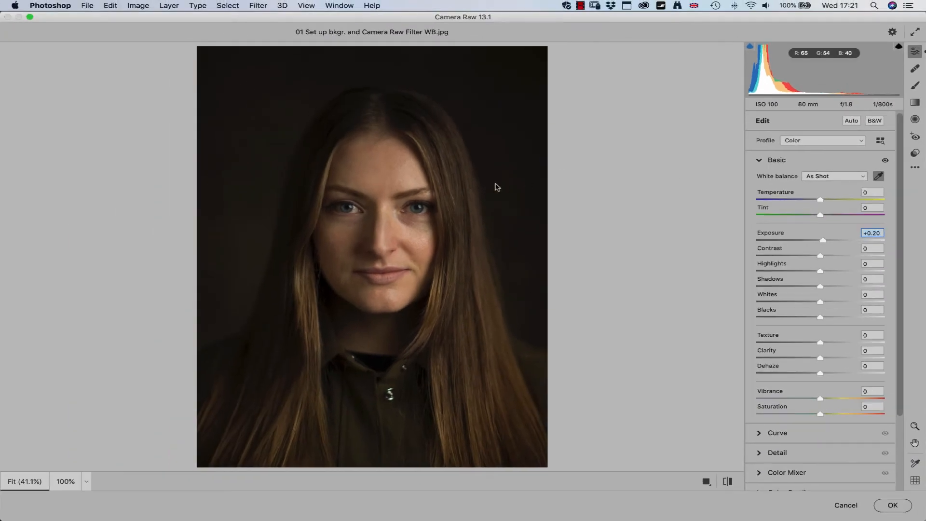
{"action": "key", "text": "z"}
{"action": "left_click", "coordinate": [497, 187]}
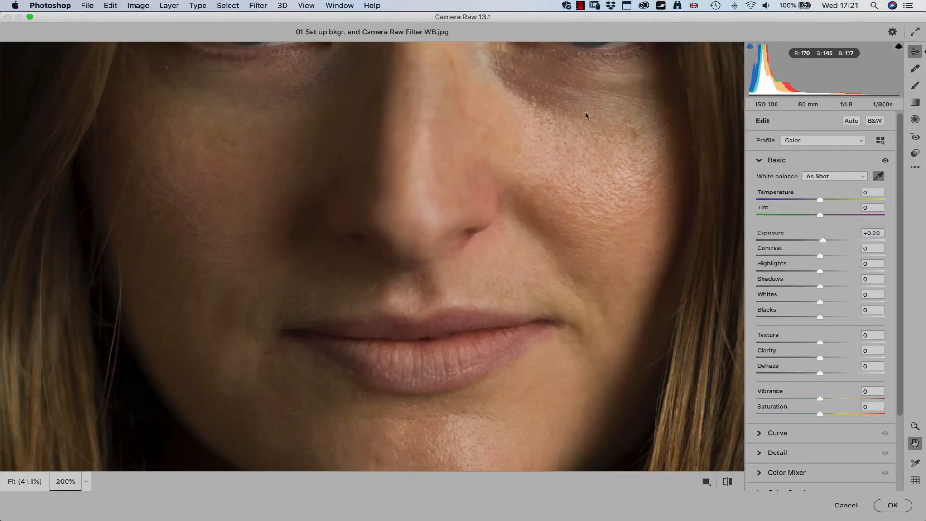
{"action": "scroll", "coordinate": [549, 191], "scroll_direction": "up", "scroll_amount": 5}
{"action": "left_click", "coordinate": [592, 161]}
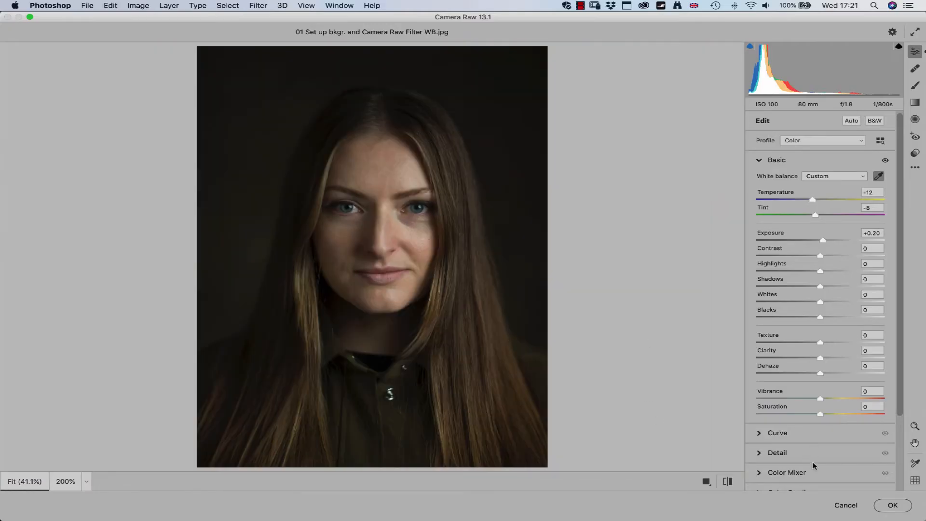
{"action": "left_click", "coordinate": [892, 504]}
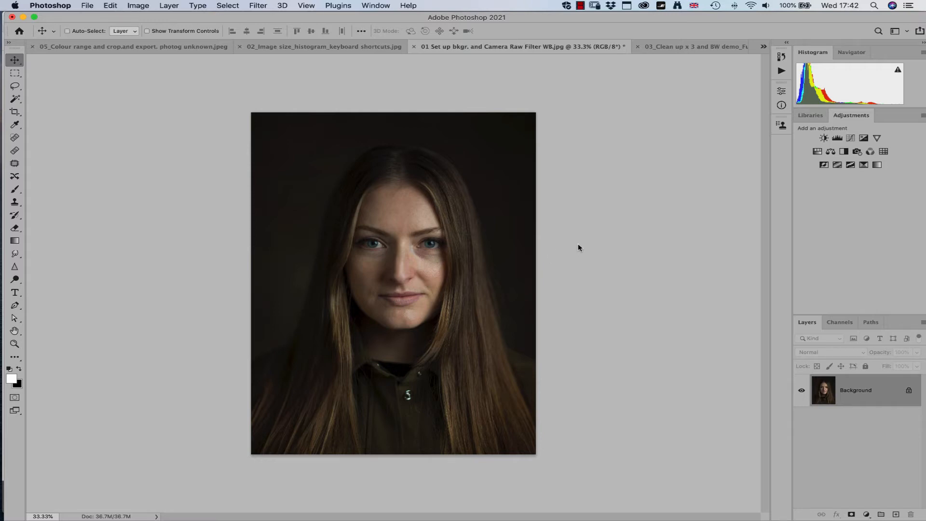
- View the portrait at 200%, back at 33.3%, fitted to the screen, and at 100%
{"action": "key", "text": "super+plus"}
{"action": "key", "text": "super+plus"}
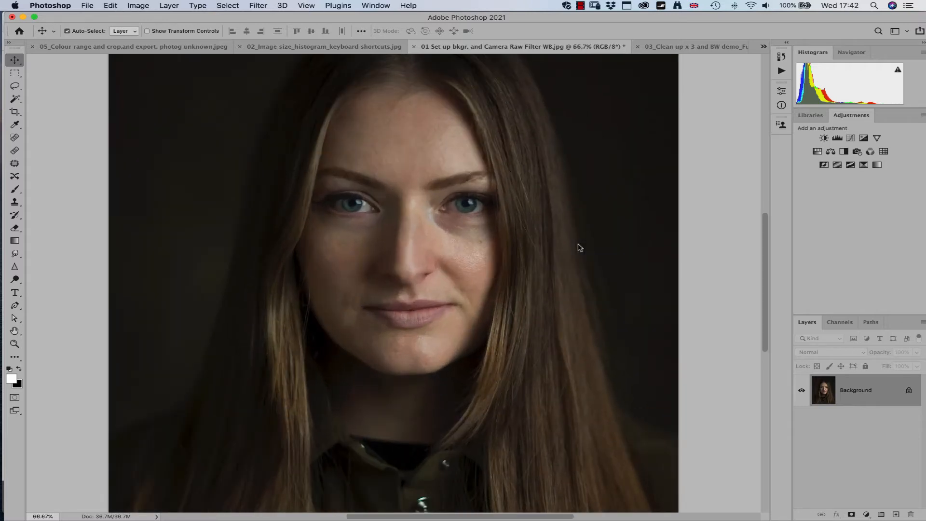
{"action": "key", "text": "super+plus"}
{"action": "key", "text": "super+plus"}
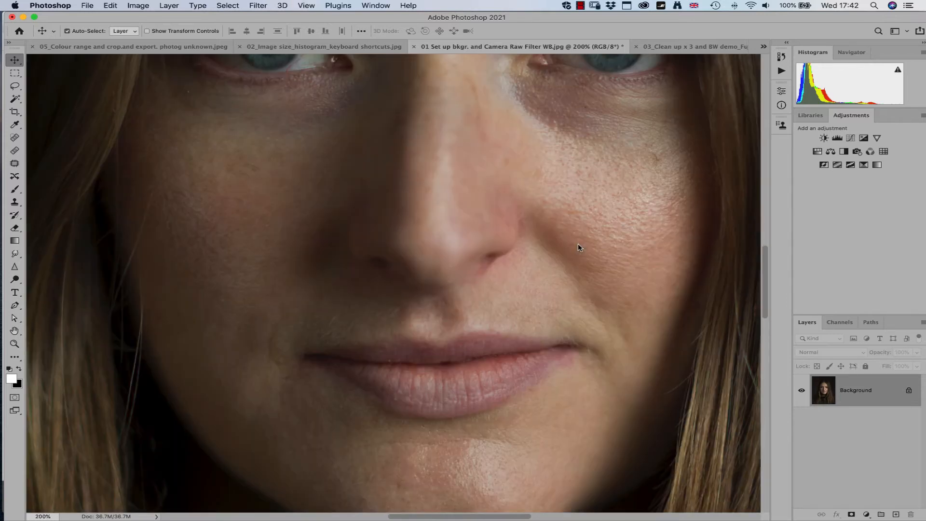
{"action": "key", "text": "super+minus"}
{"action": "key", "text": "super+minus"}
{"action": "key", "text": "super+minus"}
{"action": "key", "text": "super+minus"}
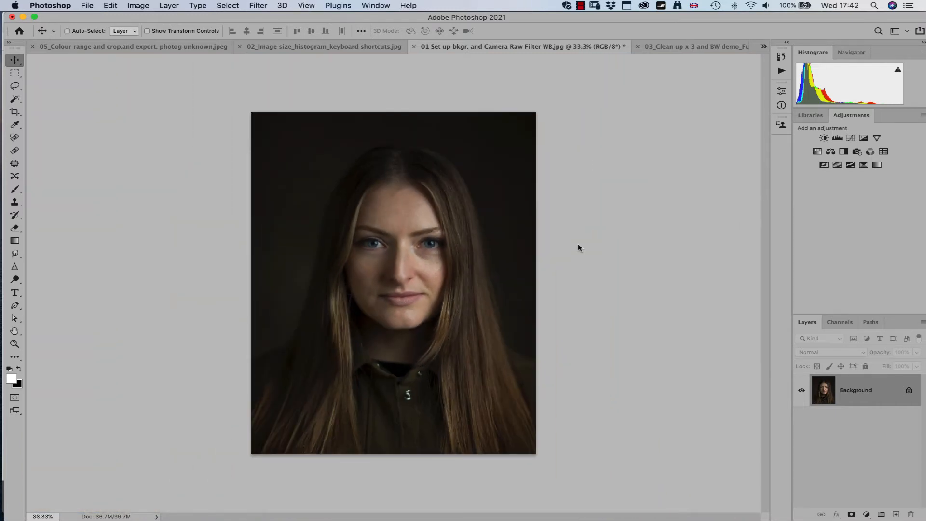
{"action": "key", "text": "super+0"}
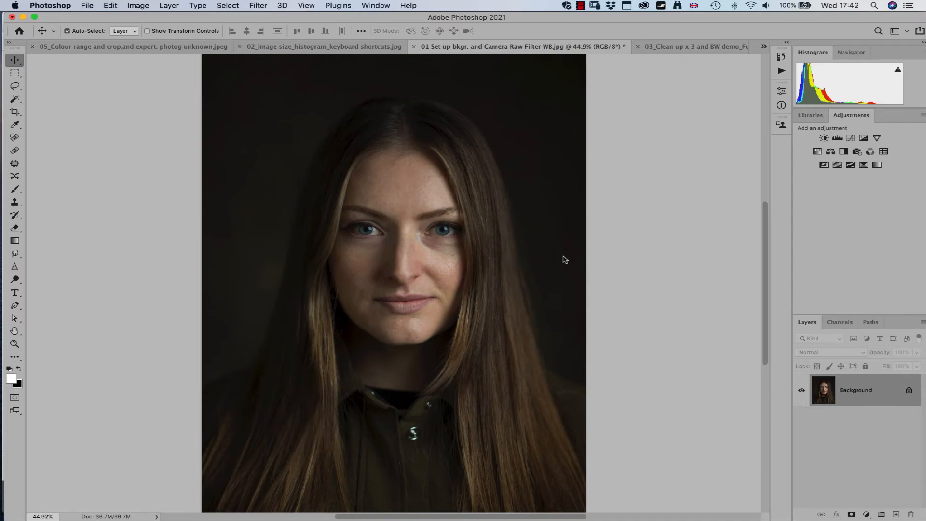
{"action": "key", "text": "super+1"}
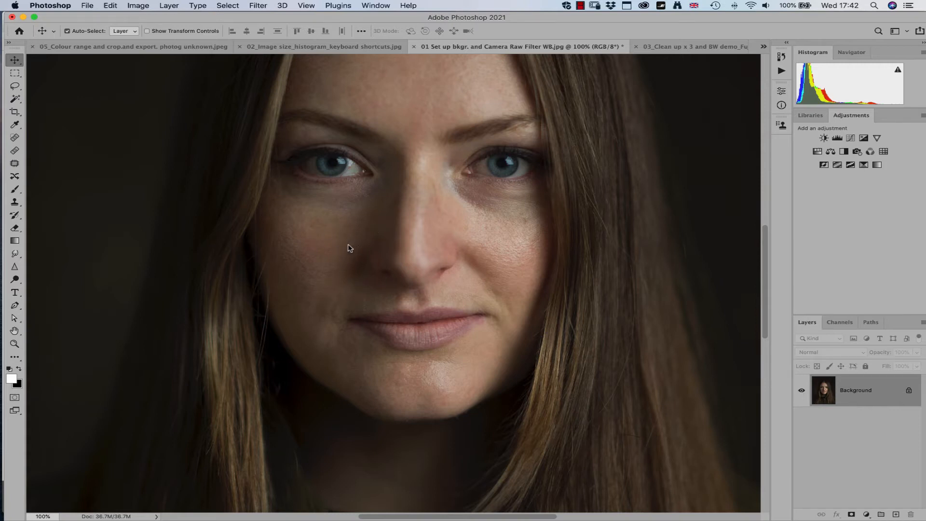
- Examine the portrait's hair, face and dark background at 100% zoom
{"action": "left_click_drag", "start_coordinate": [341, 242], "coordinate": [363, 364]}
{"action": "left_click_drag", "start_coordinate": [250, 207], "coordinate": [293, 269]}
{"action": "scroll", "coordinate": [246, 161], "scroll_direction": "right", "scroll_amount": 10}
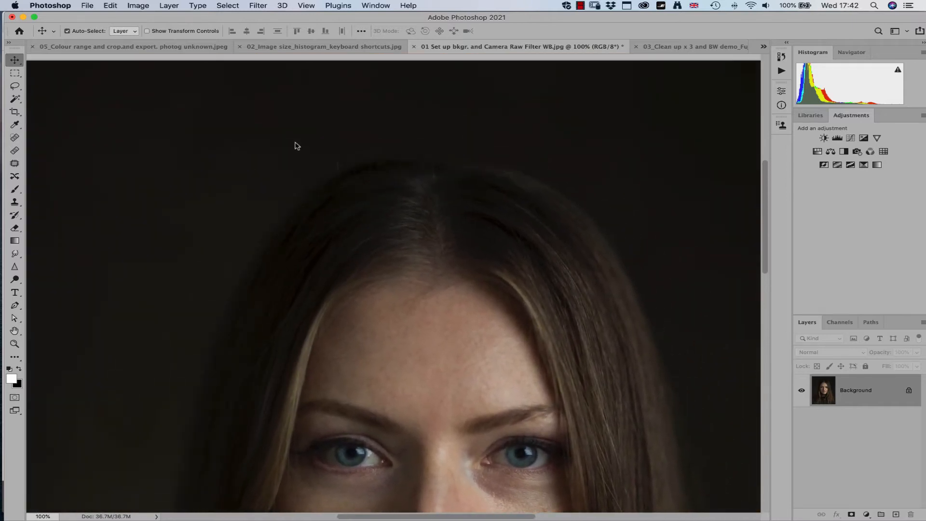
{"action": "scroll", "coordinate": [359, 147], "scroll_direction": "down", "scroll_amount": 8}
{"action": "scroll", "coordinate": [382, 178], "scroll_direction": "left", "scroll_amount": 10}
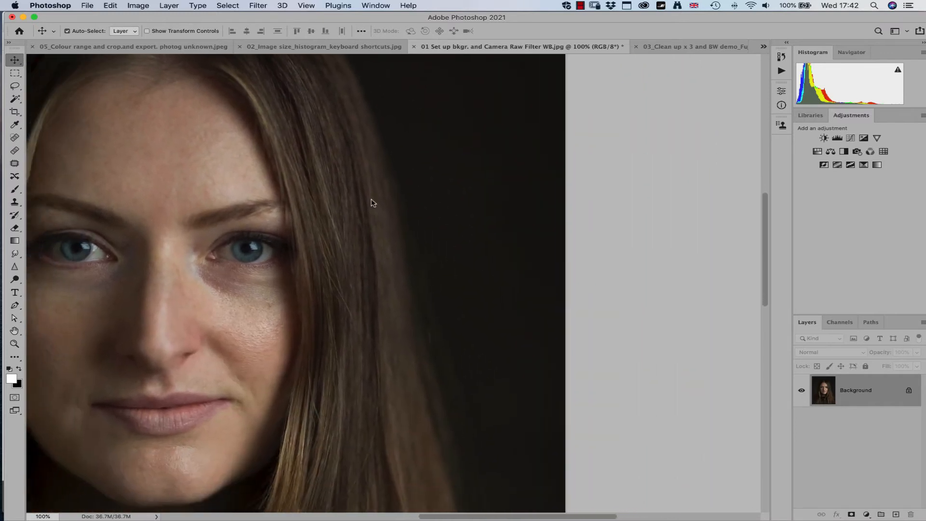
{"action": "scroll", "coordinate": [385, 278], "scroll_direction": "left", "scroll_amount": 1}
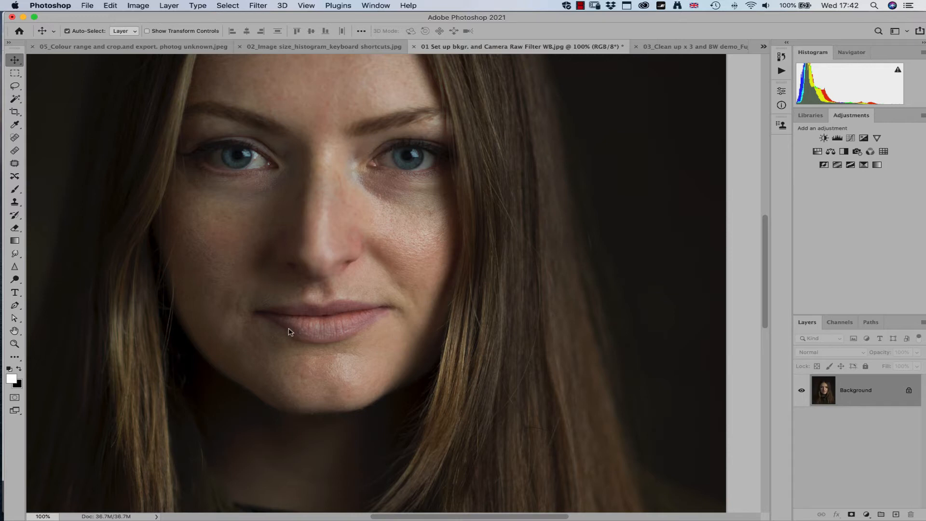
{"action": "left_click_drag", "start_coordinate": [419, 517], "coordinate": [406, 517]}
{"action": "mouse_move", "coordinate": [764, 246]}
{"action": "left_mouse_down"}
{"action": "mouse_move", "coordinate": [764, 255]}
{"action": "mouse_move", "coordinate": [763, 241]}
{"action": "left_mouse_up"}
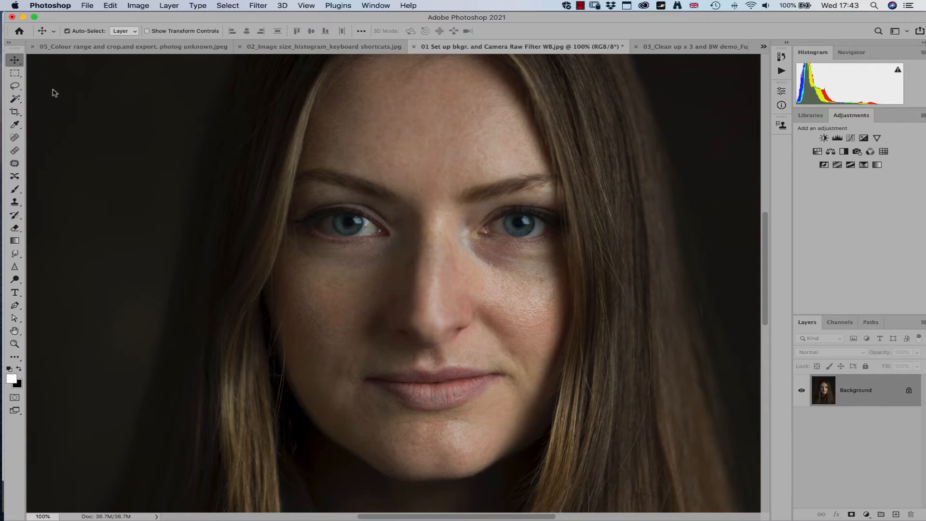
- Look at the variants of the Move tool, and select the Brush tool
{"action": "right_click", "coordinate": [20, 65]}
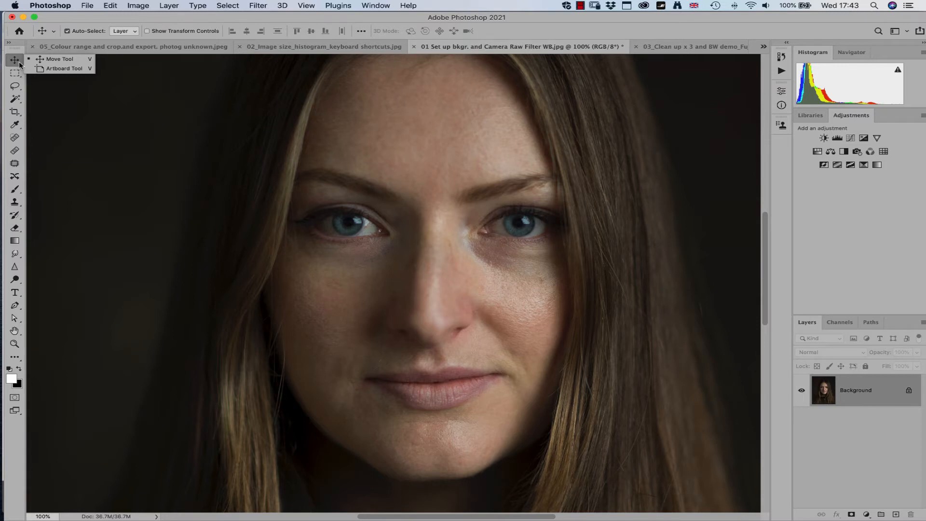
{"action": "left_click", "coordinate": [90, 61]}
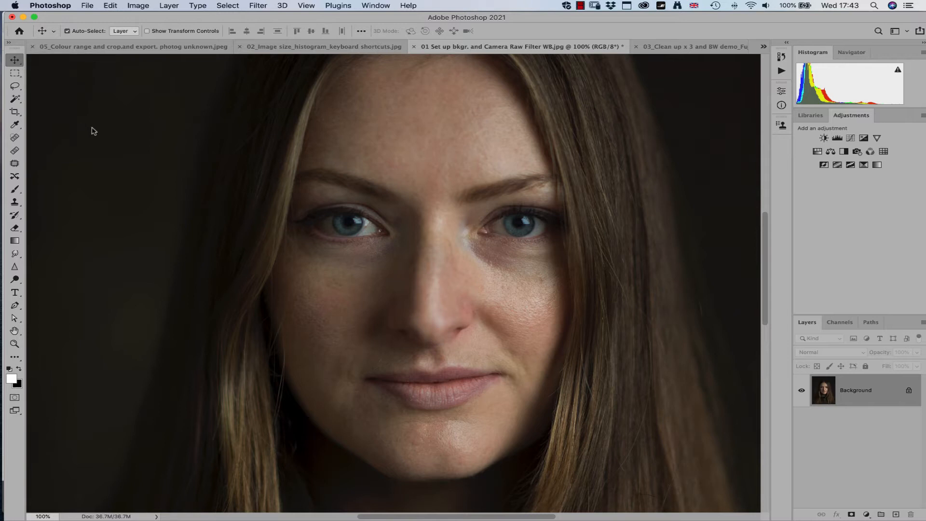
{"action": "left_click", "coordinate": [14, 190]}
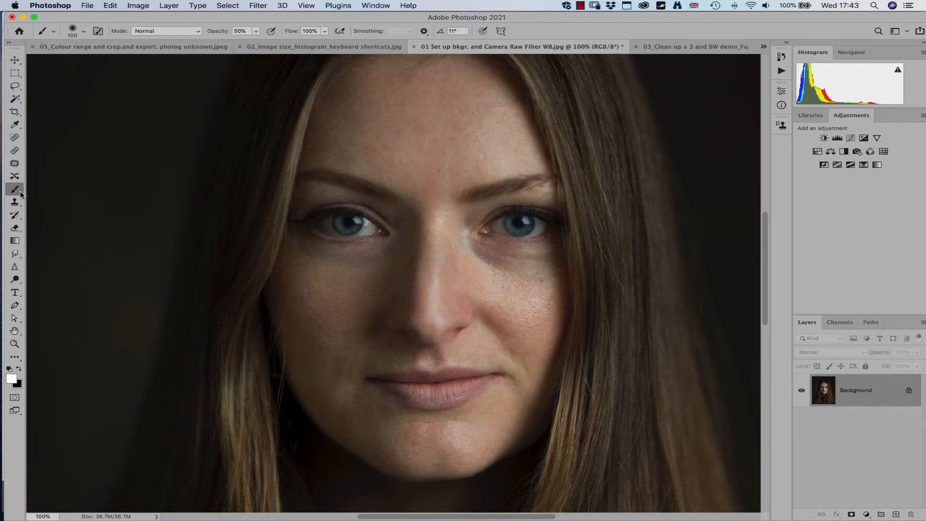
{"action": "left_click", "coordinate": [19, 191]}
{"action": "left_click", "coordinate": [50, 192]}
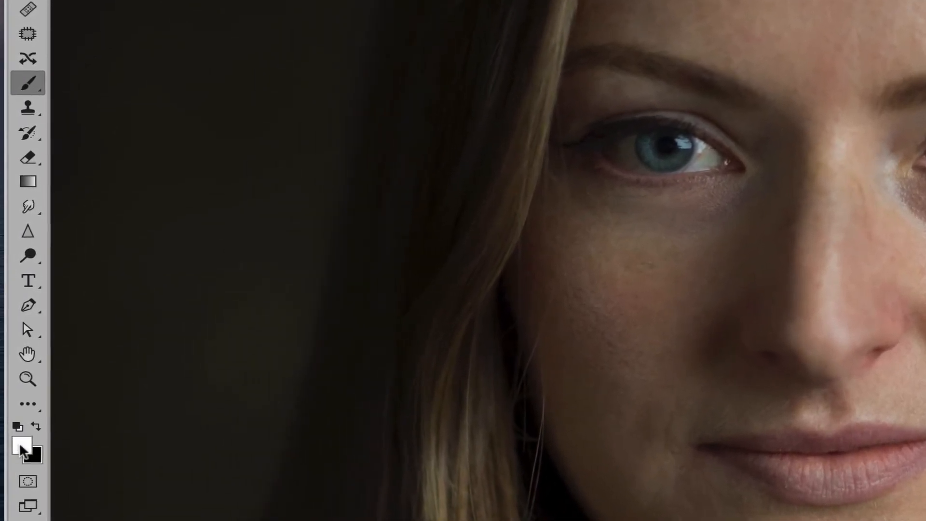
- Swap the foreground and background colours back and forth, ending with white as the foreground
{"action": "left_click", "coordinate": [36, 424]}
{"action": "left_click", "coordinate": [35, 424]}
{"action": "left_click", "coordinate": [36, 424]}
{"action": "left_click", "coordinate": [35, 424]}
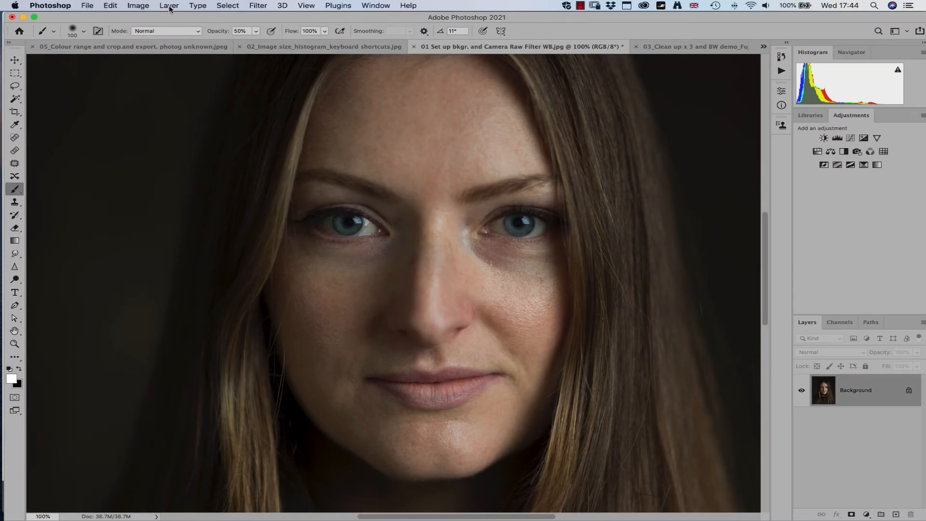
{"action": "left_click", "coordinate": [229, 6]}
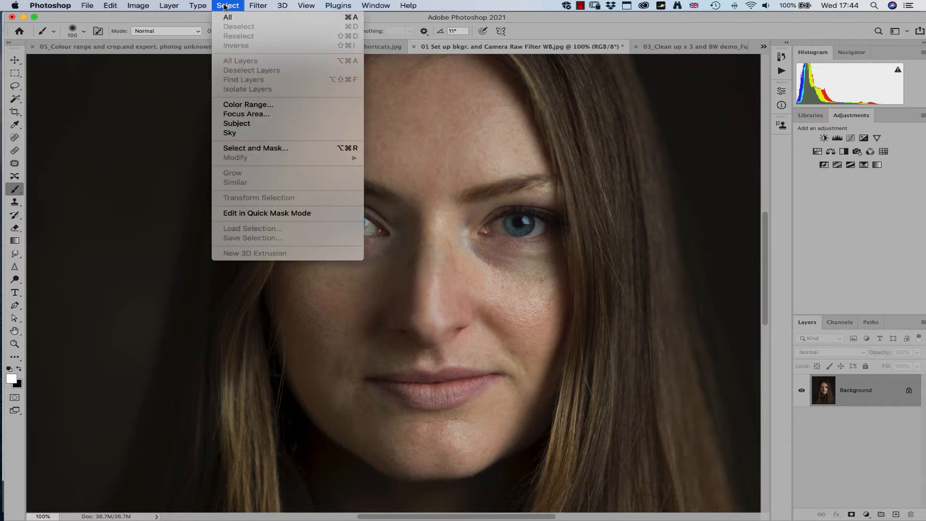
{"action": "mouse_move", "coordinate": [248, 6]}
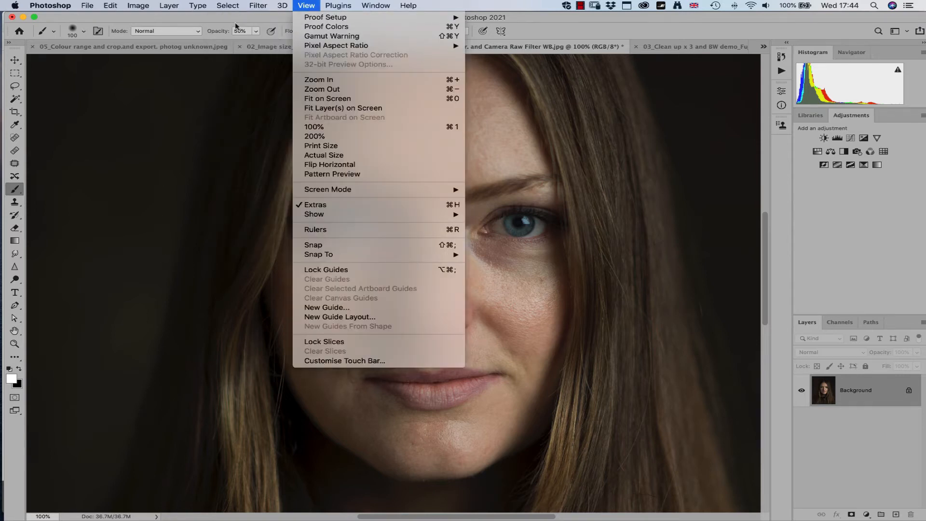
{"action": "left_click", "coordinate": [224, 7]}
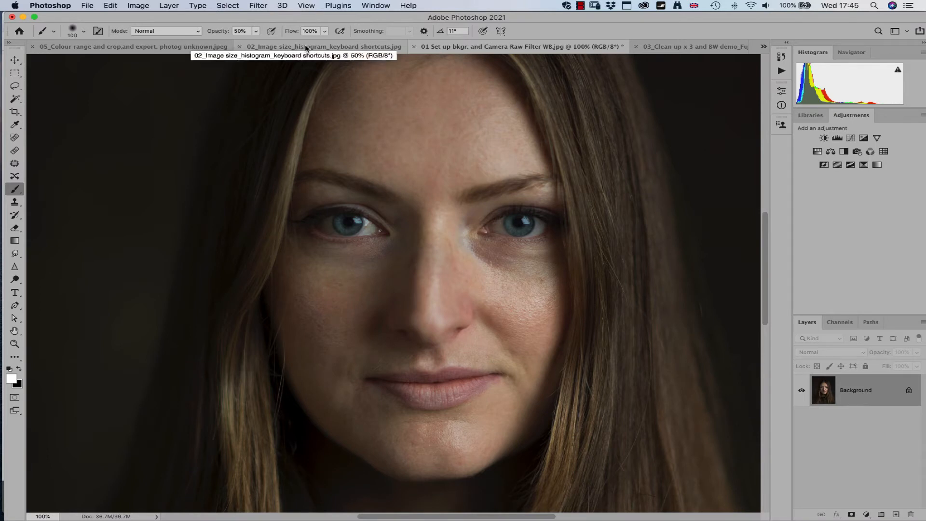
- Look at the 02 dragonfly image, then switch to the 03_Clean up portrait and examine its collar, earring and face at 200%
{"action": "left_click", "coordinate": [304, 46]}
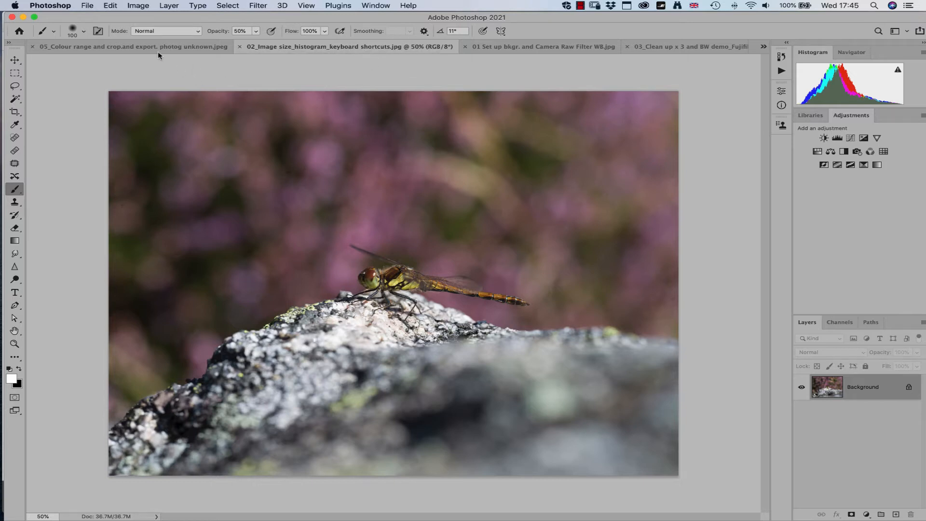
{"action": "left_click", "coordinate": [679, 45]}
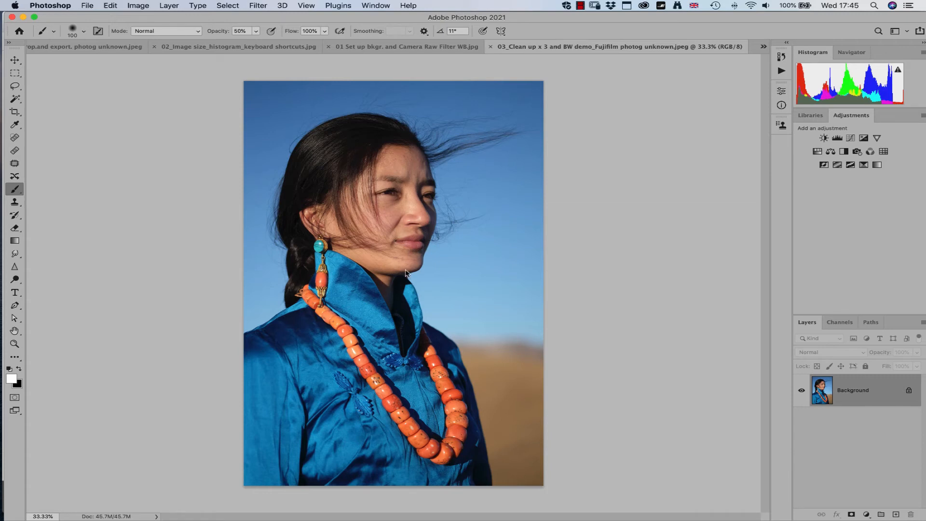
{"action": "scroll", "coordinate": [406, 273], "scroll_direction": "up", "scroll_amount": 4}
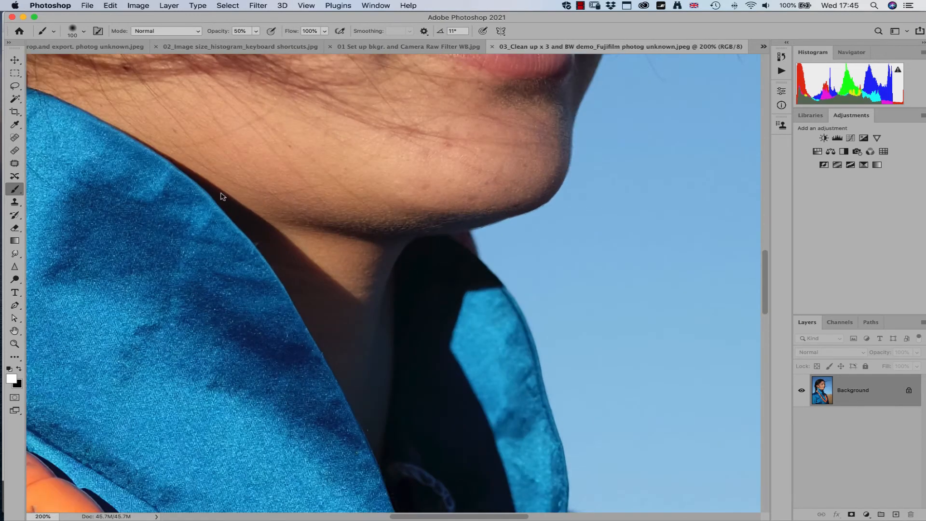
{"action": "scroll", "coordinate": [459, 187], "scroll_direction": "left", "scroll_amount": 8}
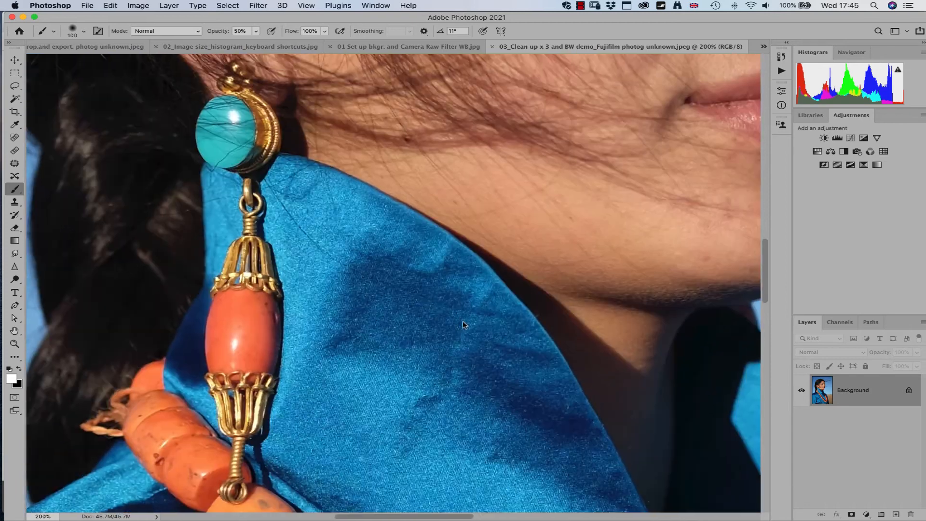
{"action": "left_click_drag", "start_coordinate": [463, 324], "coordinate": [466, 451]}
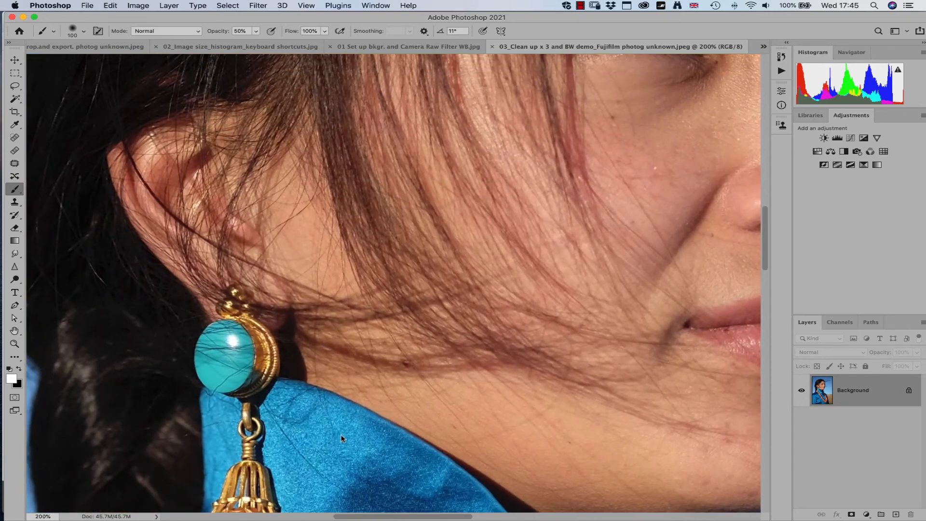
{"action": "left_click_drag", "start_coordinate": [341, 438], "coordinate": [206, 262]}
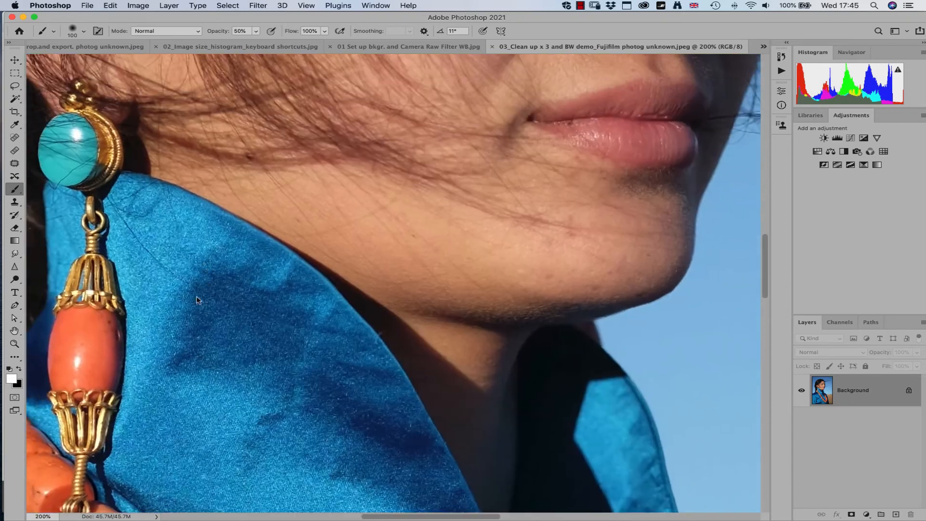
{"action": "scroll", "coordinate": [205, 261], "scroll_direction": "up", "scroll_amount": 10}
{"action": "scroll", "coordinate": [206, 262], "scroll_direction": "right", "scroll_amount": 4}
{"action": "scroll", "coordinate": [208, 287], "scroll_direction": "up", "scroll_amount": 8}
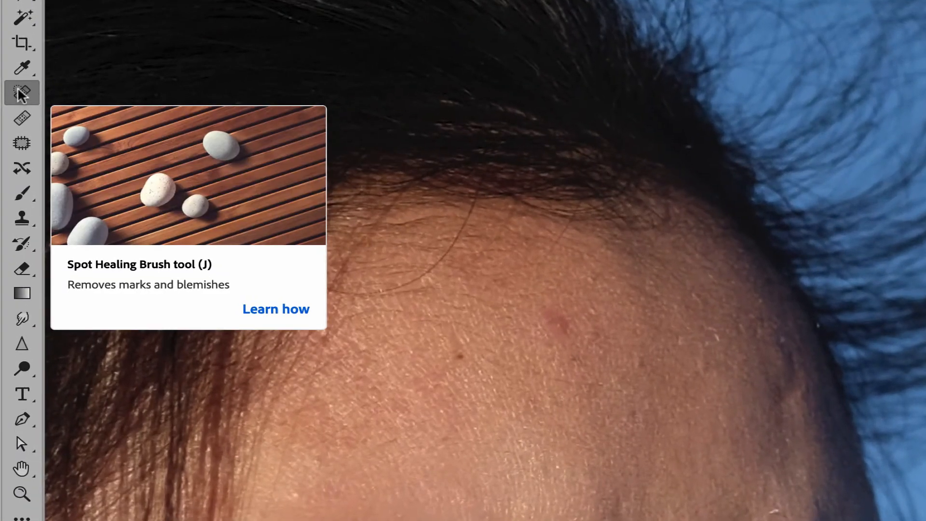
- Select the Spot Healing Brush tool and enlarge its brush to 30 for the blemishes on the forehead
{"action": "left_click", "coordinate": [22, 93]}
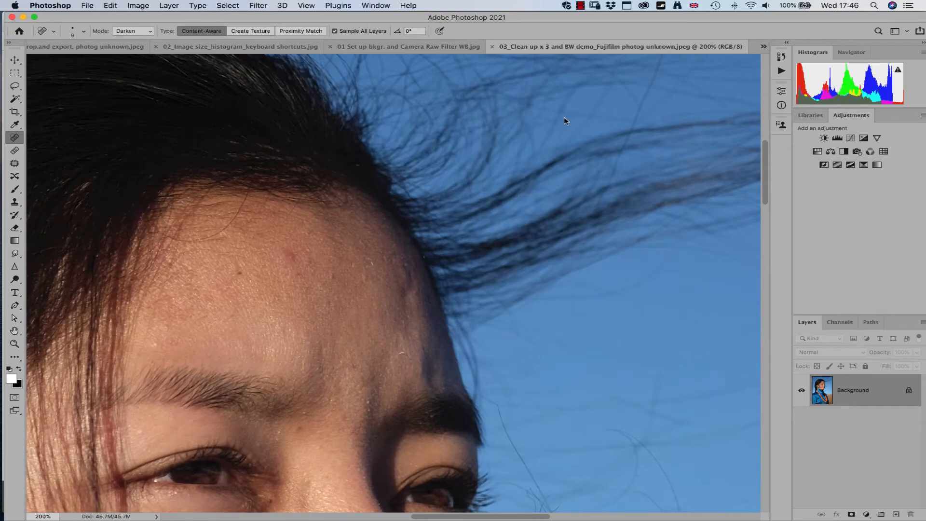
{"action": "scroll", "coordinate": [618, 153], "scroll_direction": "up", "scroll_amount": 10}
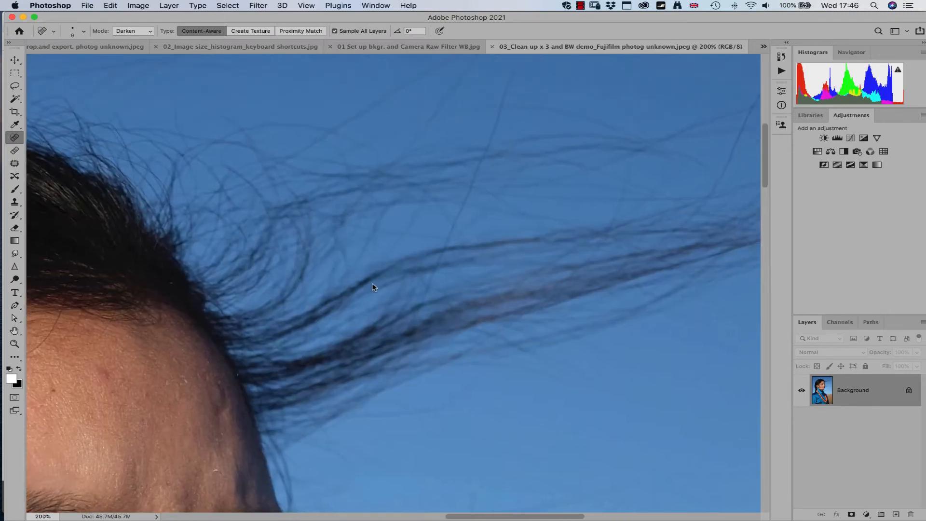
{"action": "scroll", "coordinate": [492, 250], "scroll_direction": "down", "scroll_amount": 10}
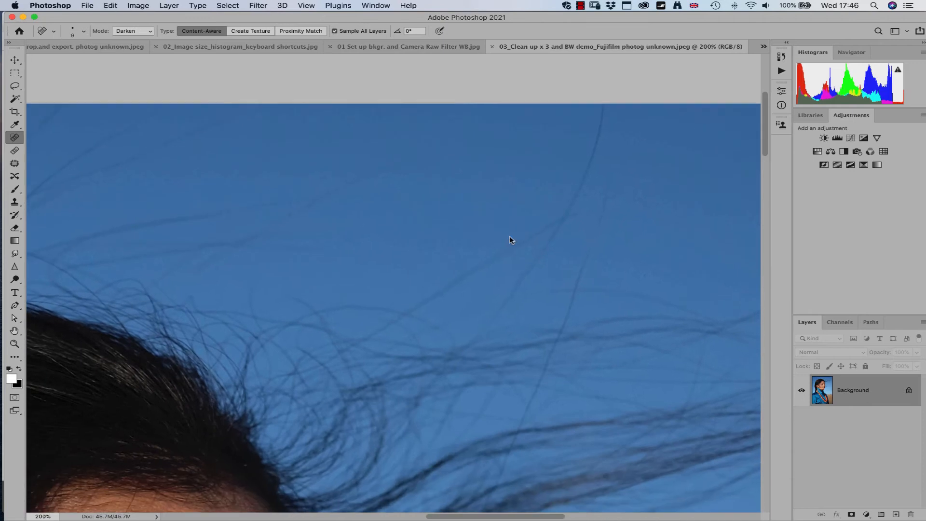
{"action": "scroll", "coordinate": [475, 261], "scroll_direction": "down", "scroll_amount": 10}
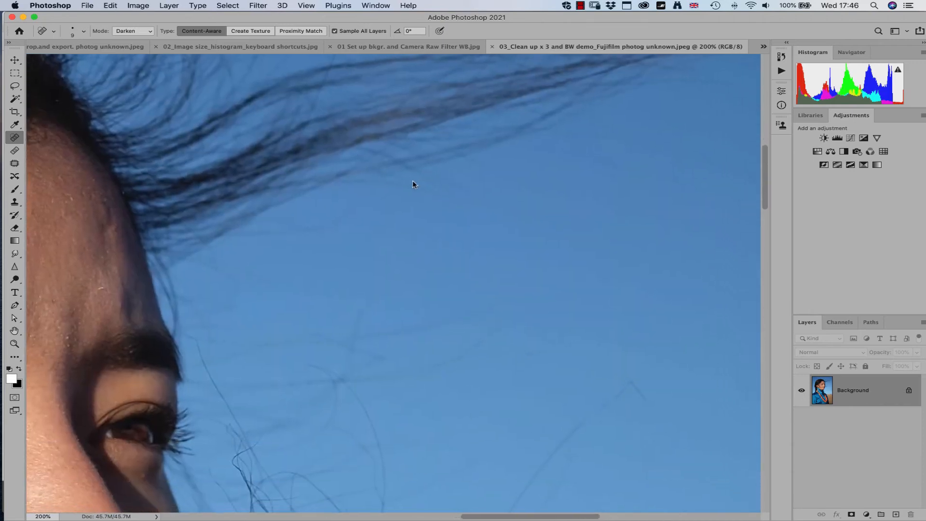
{"action": "scroll", "coordinate": [574, 305], "scroll_direction": "left", "scroll_amount": 5}
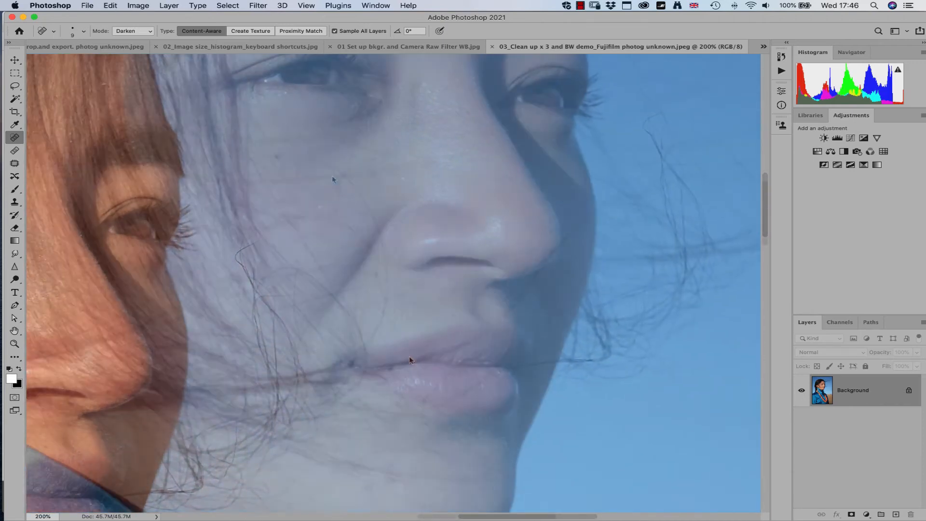
{"action": "scroll", "coordinate": [409, 357], "scroll_direction": "up", "scroll_amount": 10}
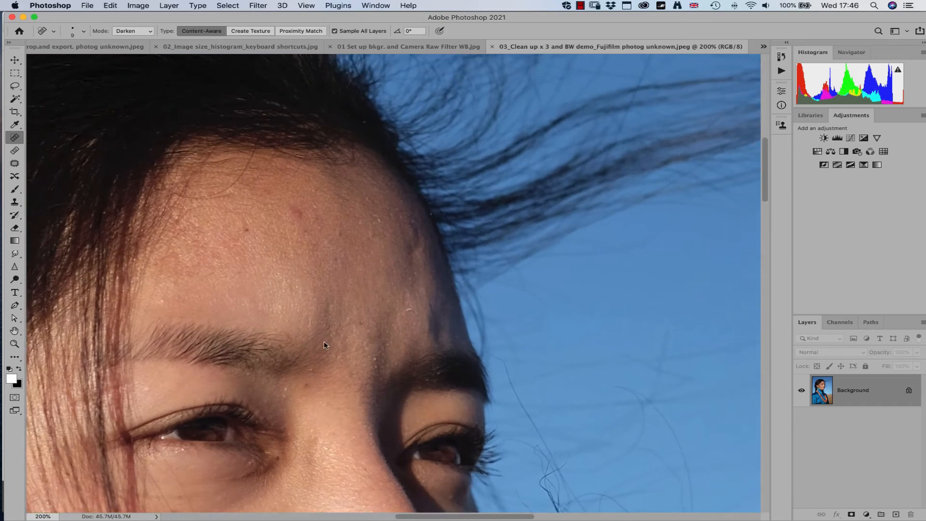
{"action": "scroll", "coordinate": [323, 342], "scroll_direction": "right", "scroll_amount": 2}
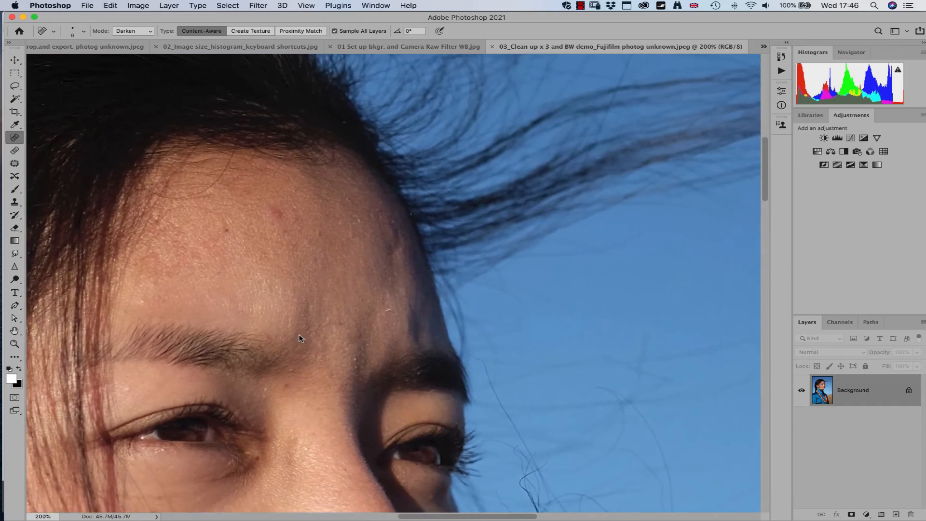
{"action": "key", "text": "bracketright"}
{"action": "key", "text": "bracketright"}
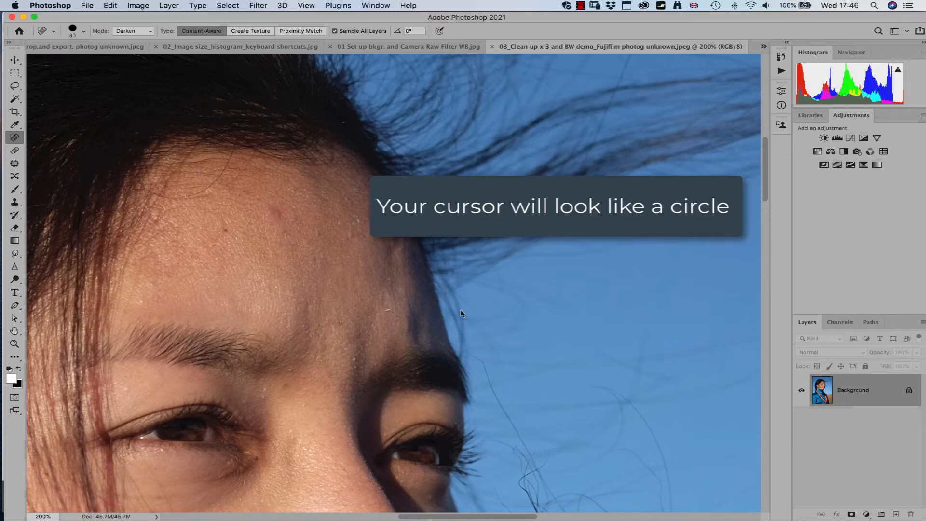
- Duplicate the Background layer in two different ways, deleting the copy each time
{"action": "right_click", "coordinate": [878, 386]}
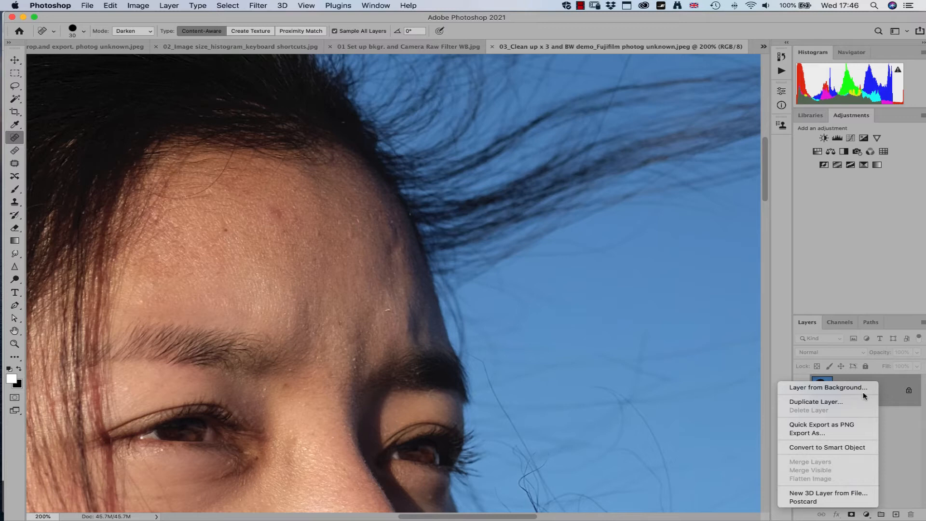
{"action": "left_click", "coordinate": [834, 400]}
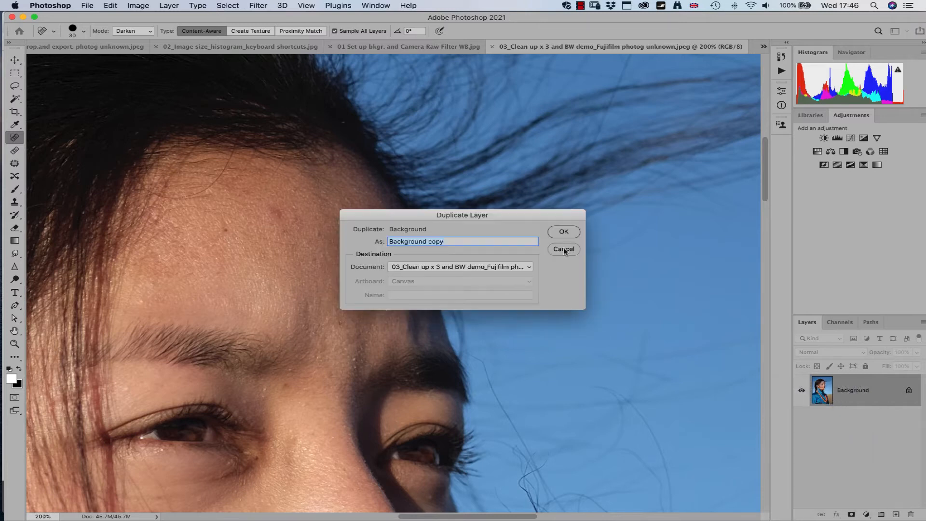
{"action": "left_click", "coordinate": [563, 232]}
{"action": "left_click_drag", "start_coordinate": [890, 400], "coordinate": [913, 515]}
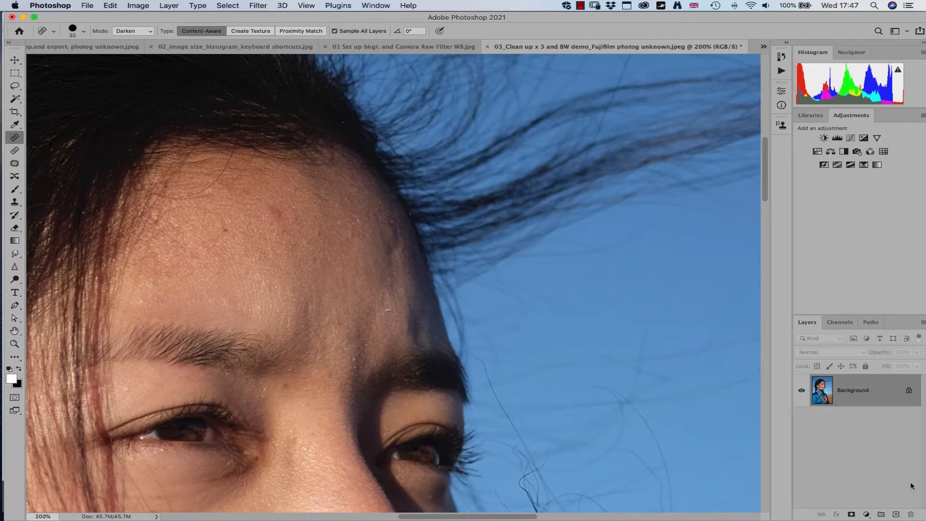
{"action": "key", "text": "super+j"}
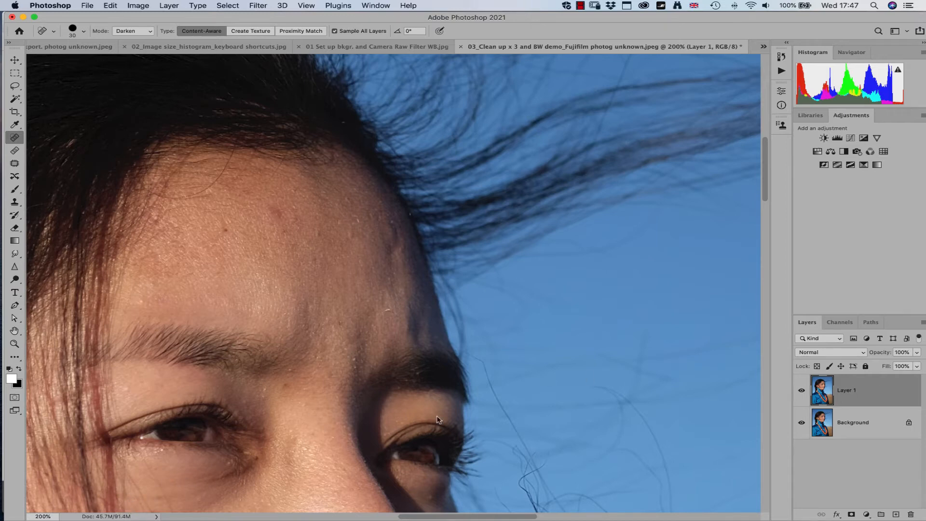
{"action": "left_click_drag", "start_coordinate": [878, 389], "coordinate": [910, 514]}
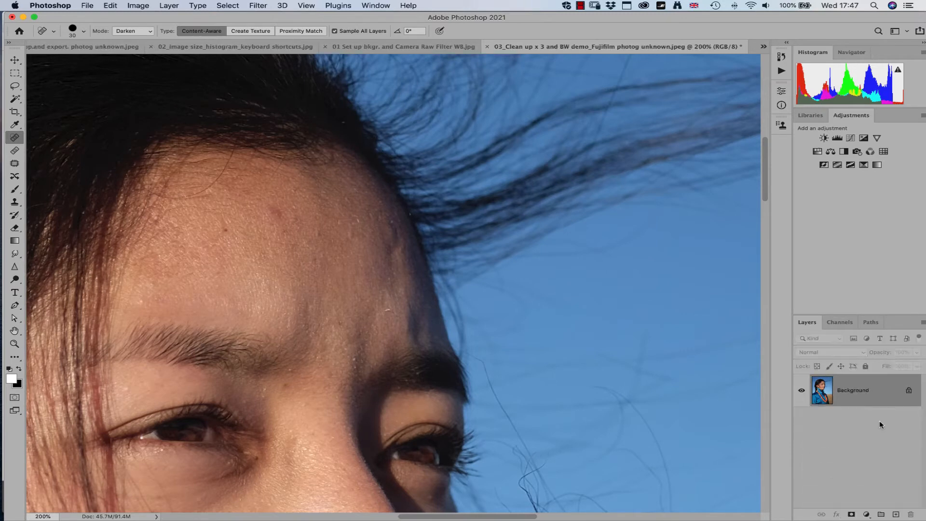
- Add an empty layer above Background and, sampling all layers in Normal mode, heal the reddish mark on the forehead
{"action": "left_click", "coordinate": [895, 514]}
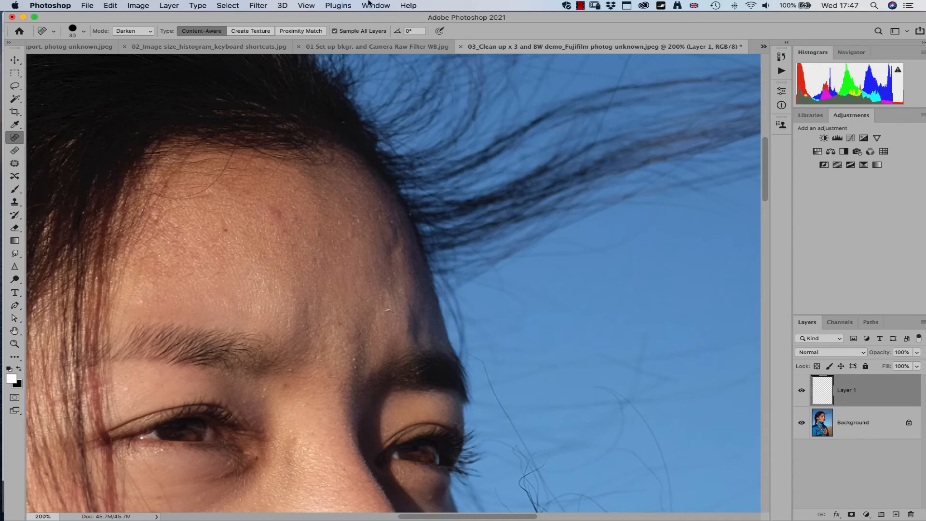
{"action": "left_click", "coordinate": [333, 32]}
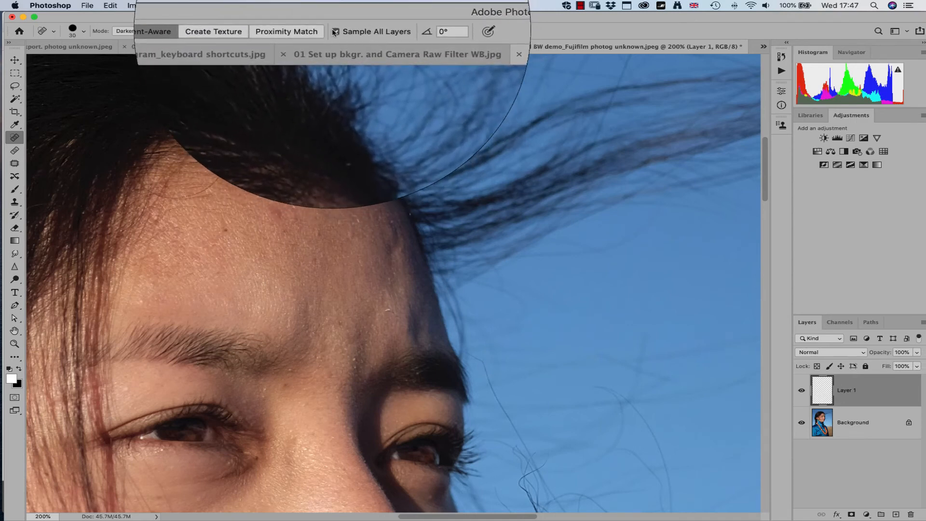
{"action": "left_click_drag", "start_coordinate": [273, 209], "coordinate": [280, 218]}
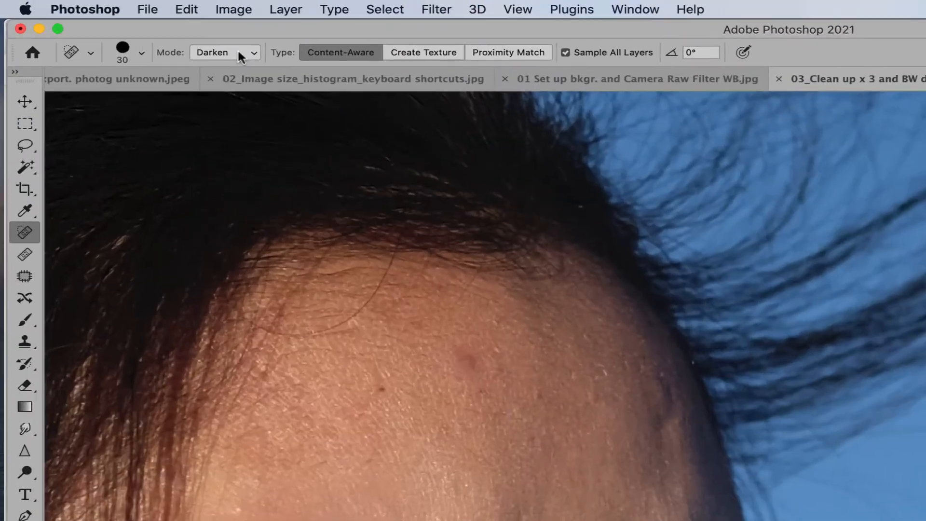
{"action": "left_click", "coordinate": [143, 30]}
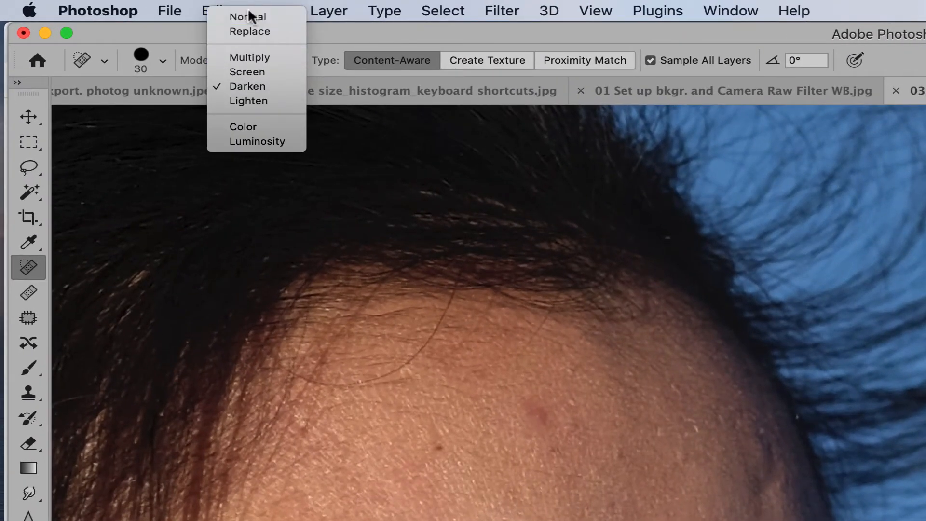
{"action": "left_click", "coordinate": [261, 15]}
{"action": "left_click", "coordinate": [533, 411]}
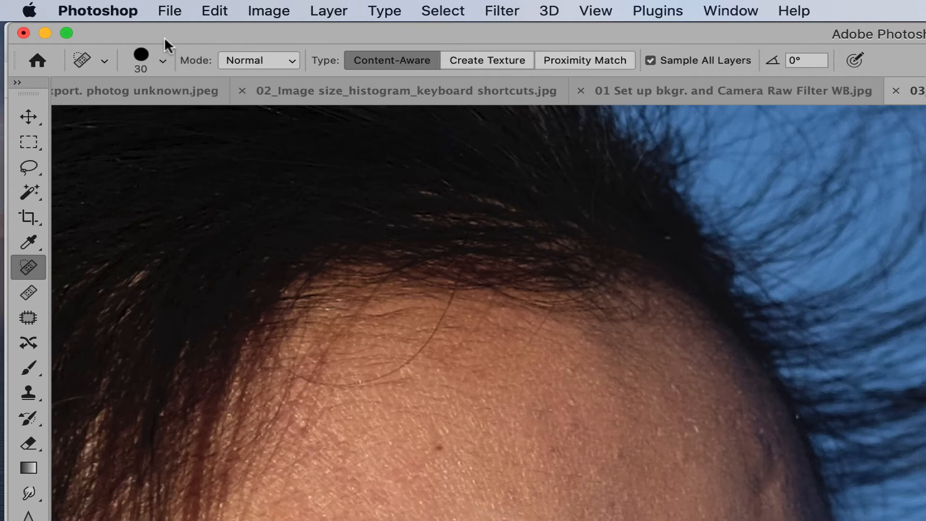
- Look at the Brush tool's options, and return to the Spot Healing Brush tool
{"action": "left_click", "coordinate": [28, 368]}
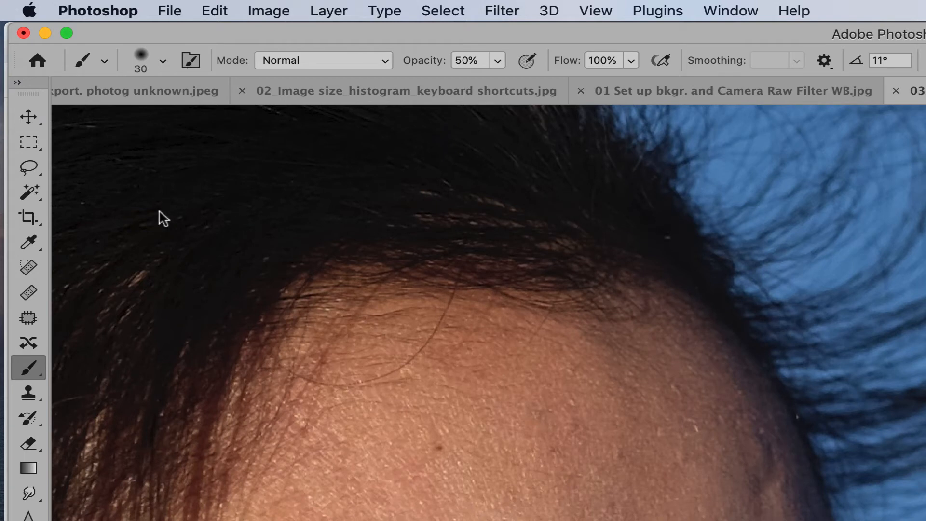
{"action": "left_click", "coordinate": [28, 266]}
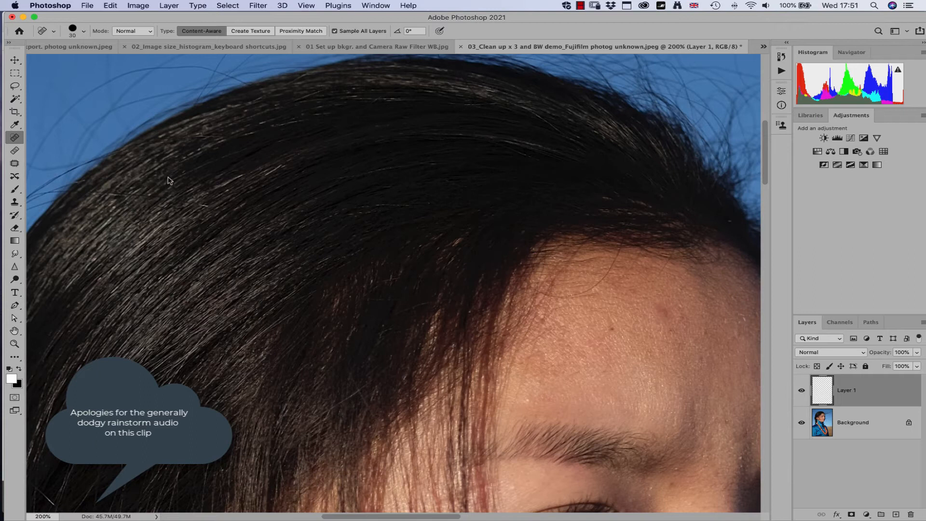
- Select the Healing Brush tool, sample smooth blue fabric on the jacket, and heal a nearby patch of it
{"action": "left_click", "coordinate": [14, 151]}
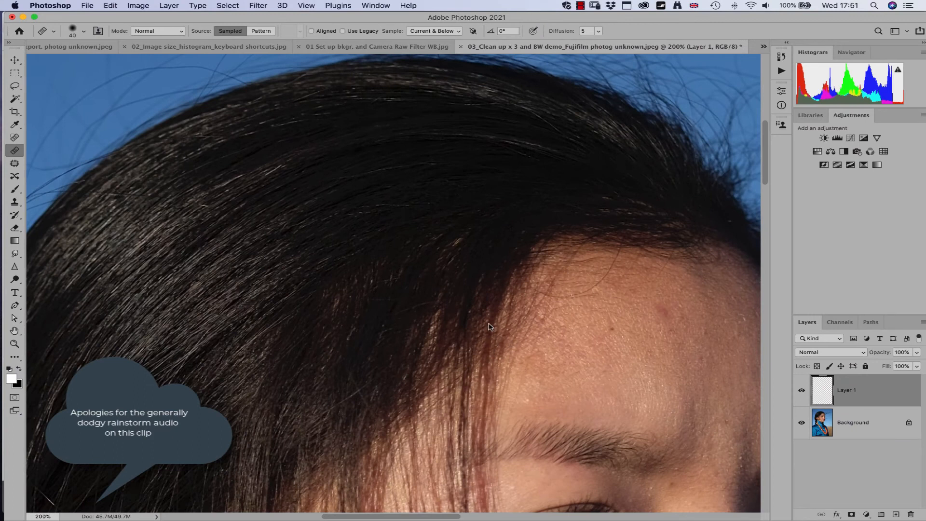
{"action": "left_click_drag", "start_coordinate": [574, 342], "coordinate": [272, 256]}
{"action": "left_click_drag", "start_coordinate": [351, 257], "coordinate": [482, 183]}
{"action": "scroll", "coordinate": [317, 372], "scroll_direction": "down", "scroll_amount": 20}
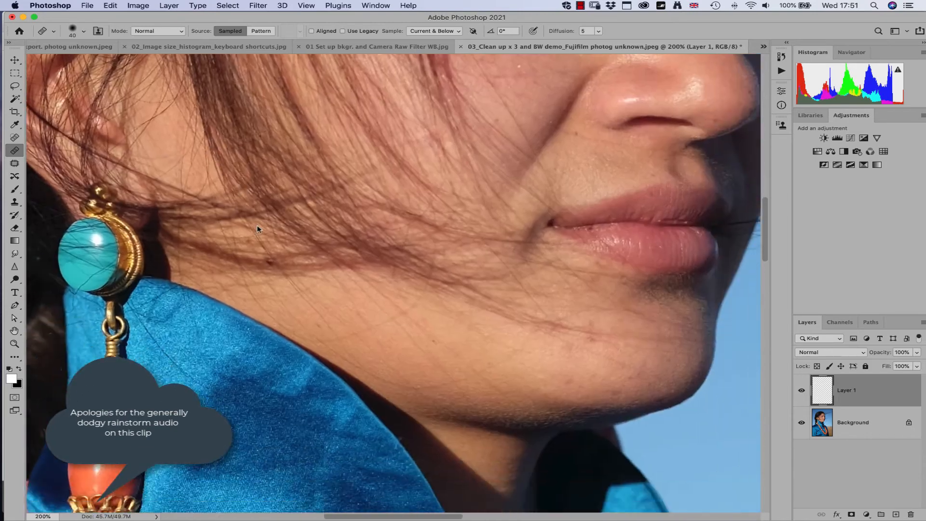
{"action": "scroll", "coordinate": [228, 277], "scroll_direction": "down", "scroll_amount": 15}
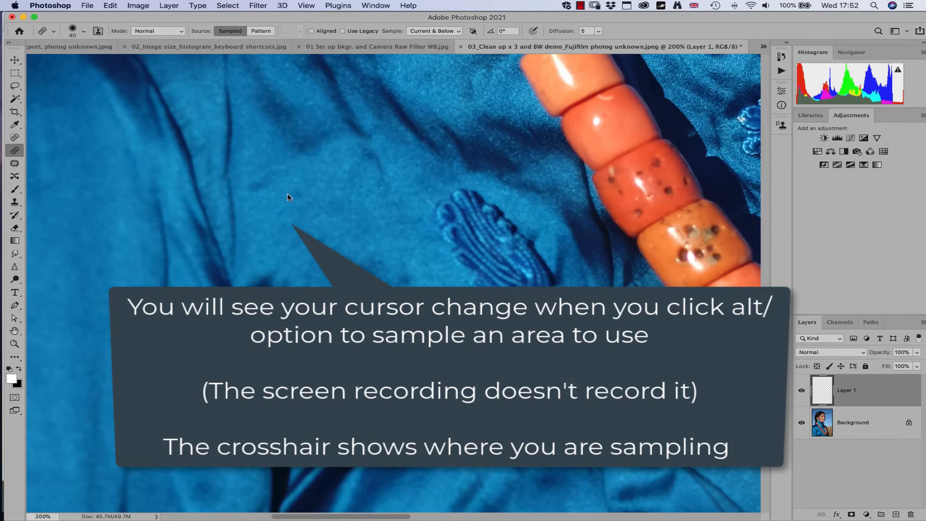
{"action": "mouse_move", "coordinate": [286, 193]}
{"action": "left_mouse_down"}
{"action": "mouse_move", "coordinate": [298, 194]}
{"action": "mouse_move", "coordinate": [241, 242]}
{"action": "left_mouse_up"}
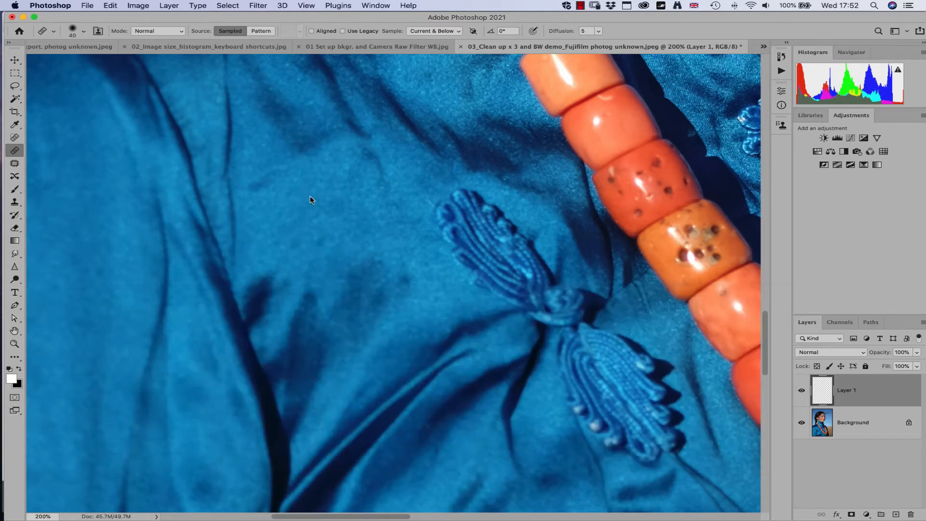
{"action": "left_click_drag", "start_coordinate": [280, 204], "coordinate": [286, 201]}
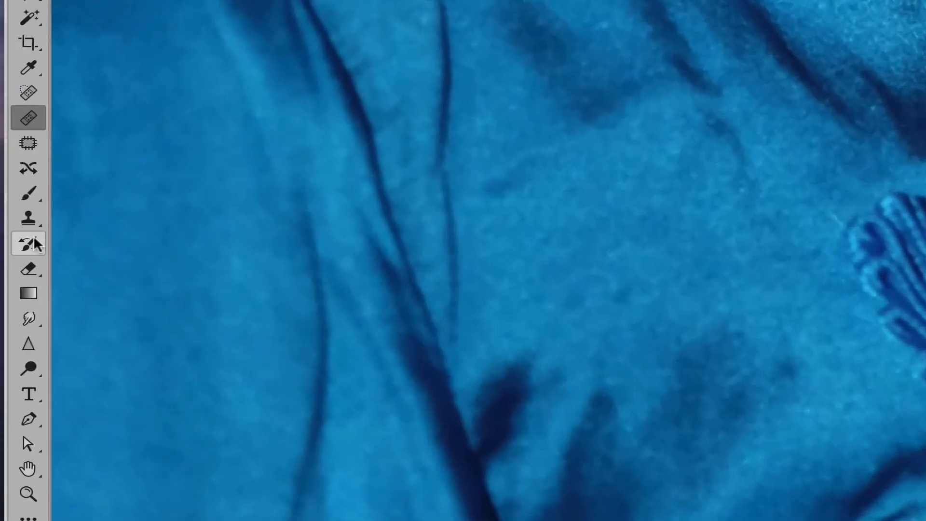
- Select the Clone Stamp tool and switch to the 05_Colour range and crop.and export image of the yellow flowers
{"action": "left_click", "coordinate": [28, 219]}
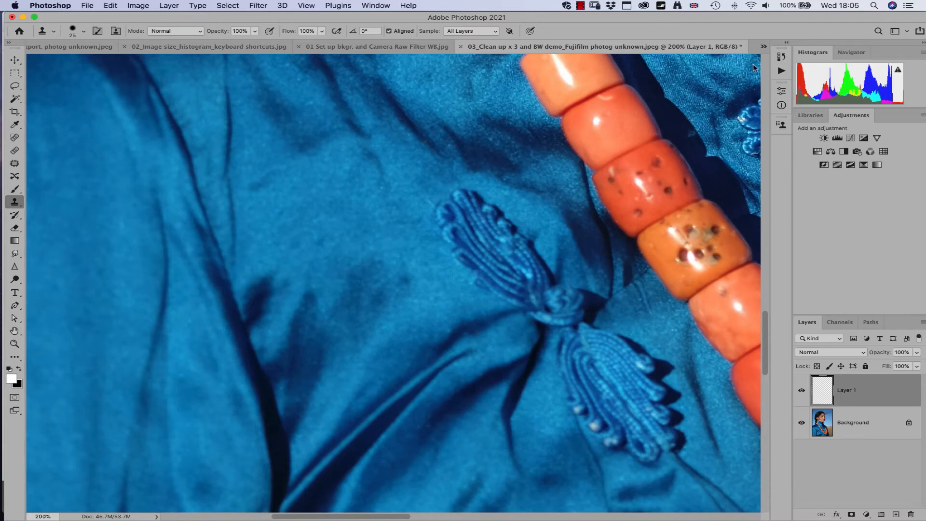
{"action": "left_click", "coordinate": [763, 46]}
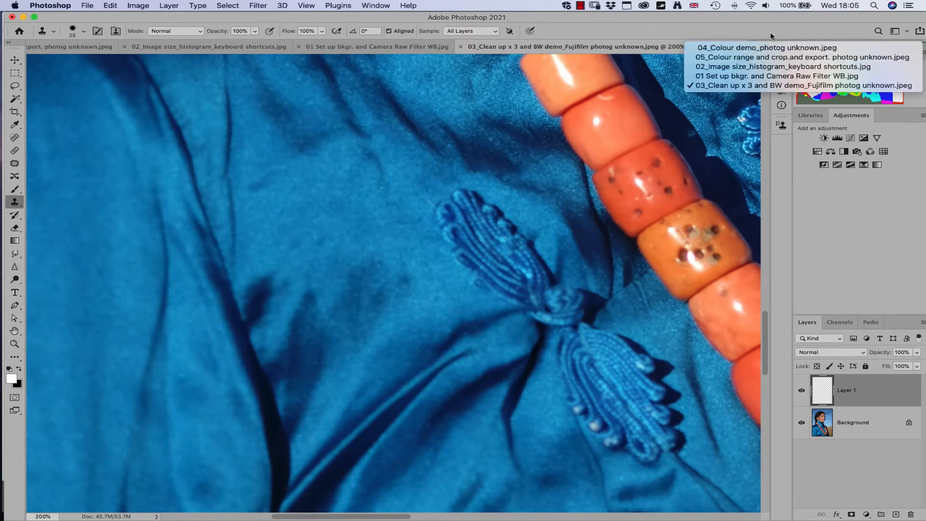
{"action": "left_click", "coordinate": [771, 35]}
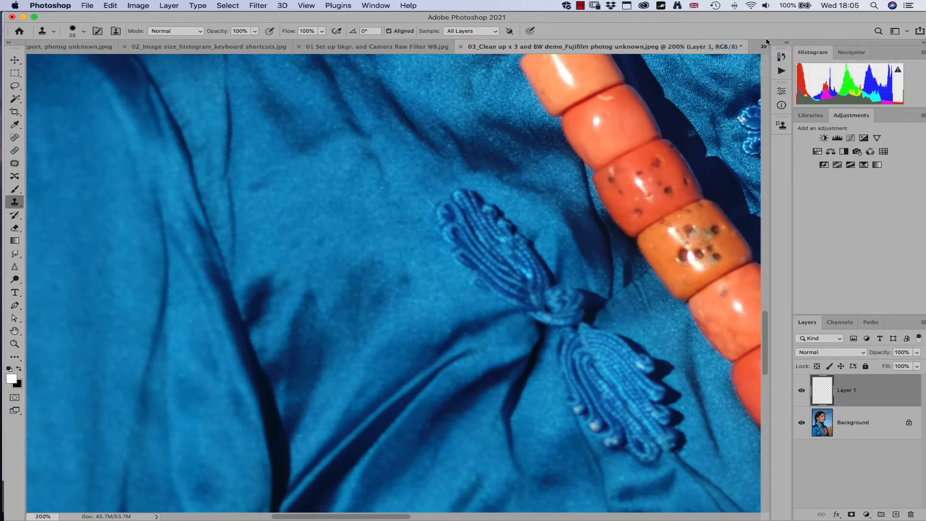
{"action": "left_click", "coordinate": [764, 47]}
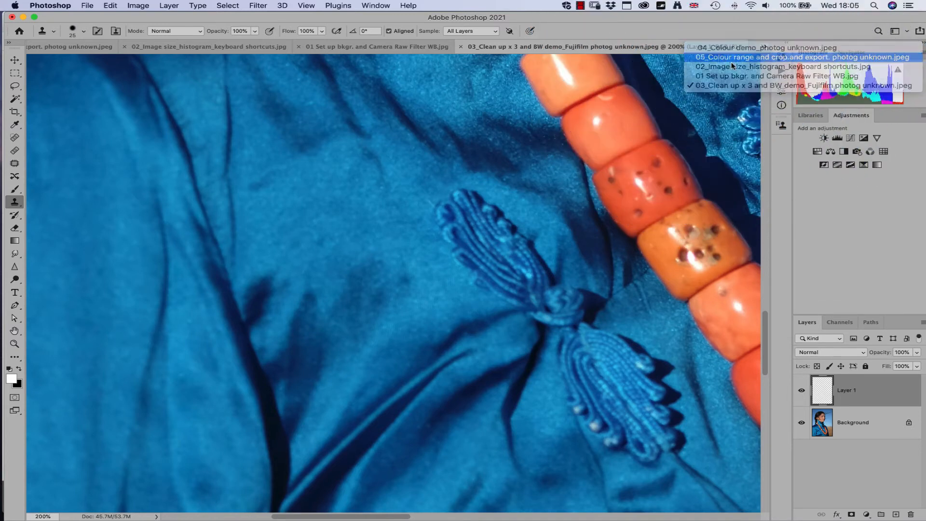
{"action": "left_click", "coordinate": [728, 58]}
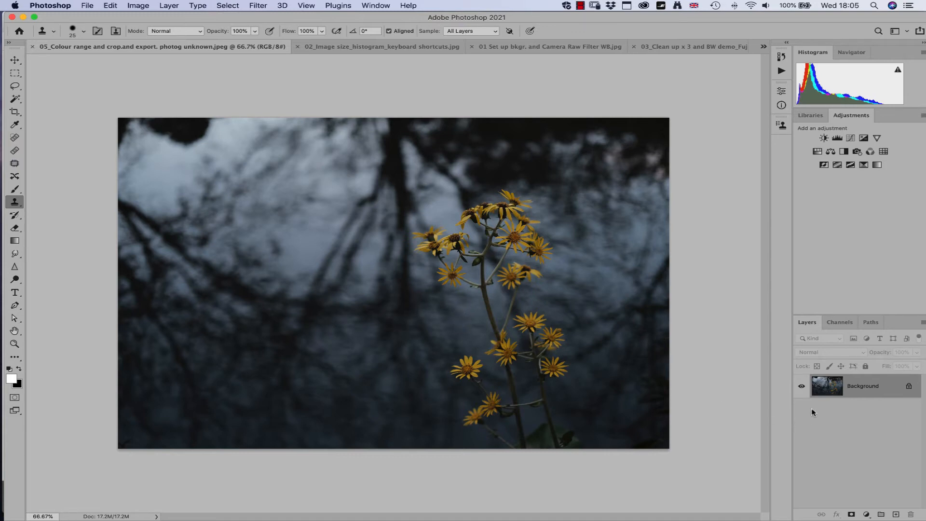
- Duplicate the Background layer and, with a brush size of 250, clone the isolated lower yellow flower to just above and left of it
{"action": "key", "text": "super+j"}
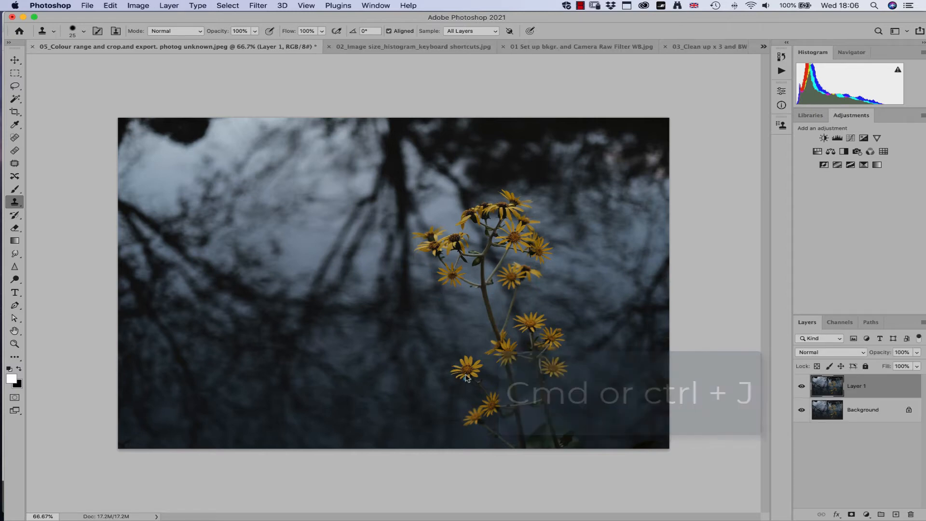
{"action": "key", "text": "bracketright"}
{"action": "key", "text": "bracketright"}
{"action": "key", "text": "bracketright"}
{"action": "key", "text": "bracketright"}
{"action": "key", "text": "bracketright"}
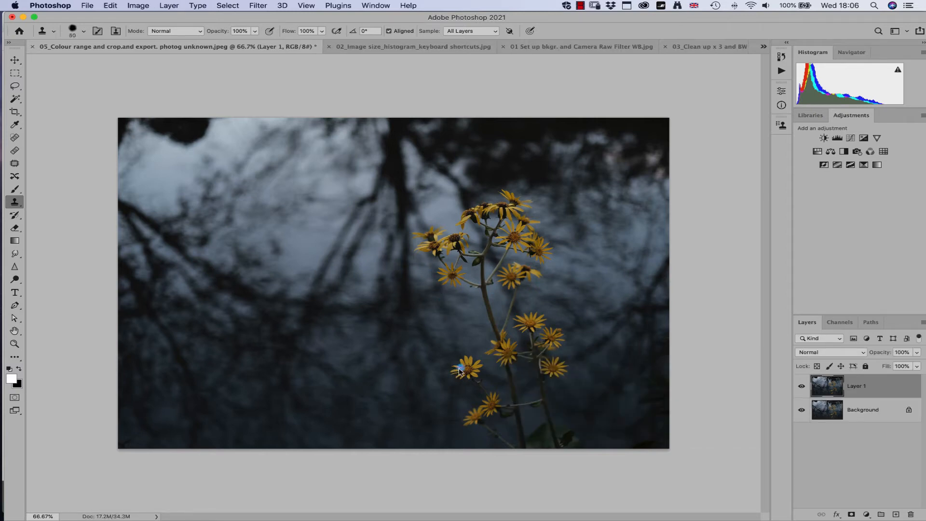
{"action": "key", "text": "bracketright"}
{"action": "key", "text": "bracketright"}
{"action": "key", "text": "bracketright"}
{"action": "key", "text": "bracketright"}
{"action": "key", "text": "bracketright"}
{"action": "key", "text": "bracketright"}
{"action": "key", "text": "bracketright"}
{"action": "key", "text": "bracketright"}
{"action": "key", "text": "bracketright"}
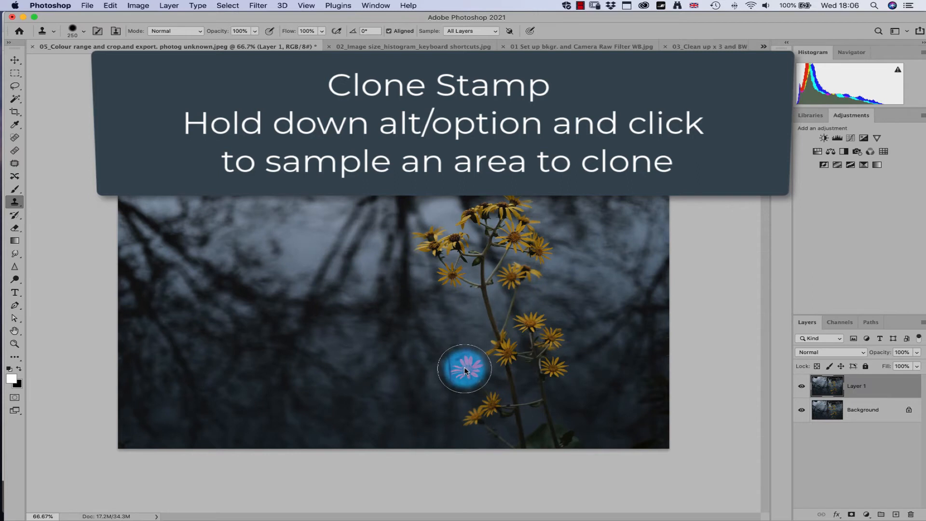
{"action": "left_click", "coordinate": [464, 368]}
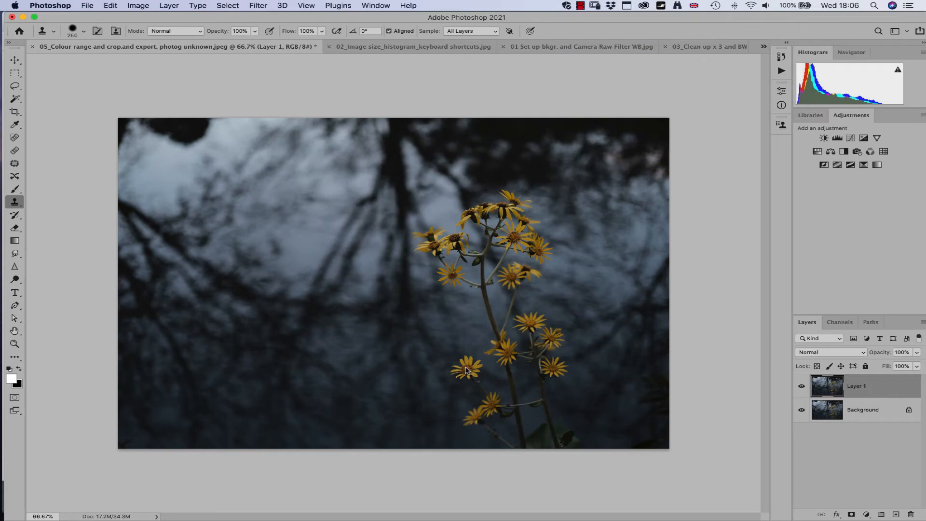
{"action": "left_click", "coordinate": [451, 344]}
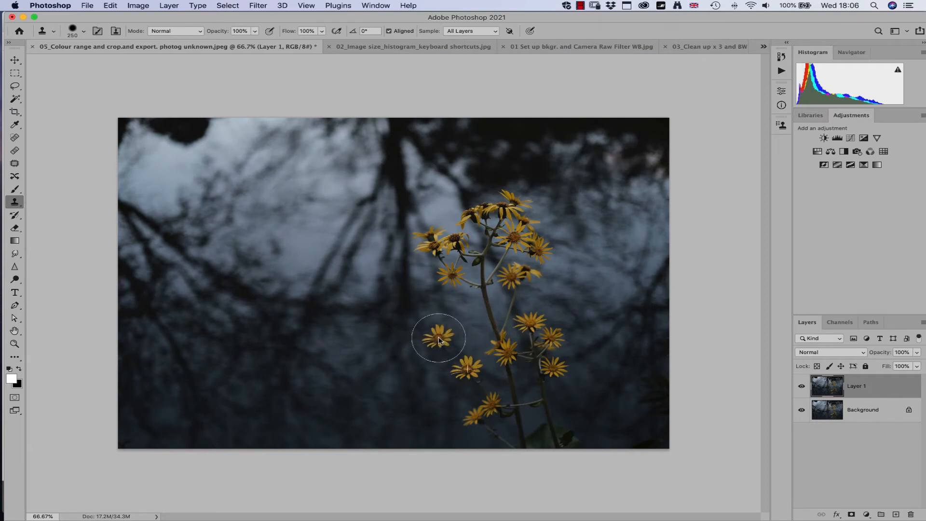
- With Aligned on, clone another flower farther up and left, and stamp cloned flower parts above the main flower head
{"action": "left_click", "coordinate": [406, 306]}
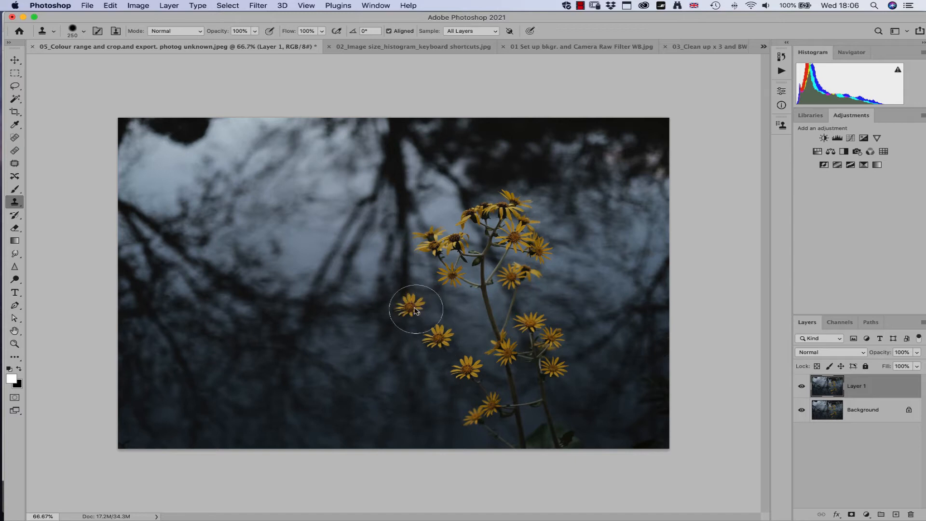
{"action": "left_click", "coordinate": [430, 205]}
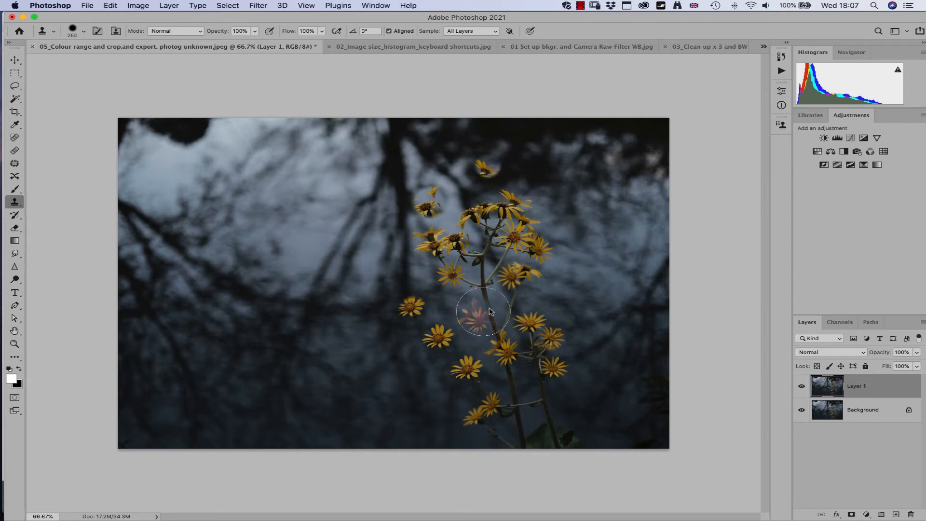
- Turn off Aligned and stamp whole copies of the isolated flower left of, above and right of the plant, up to the image's upper left
{"action": "left_click", "coordinate": [375, 273]}
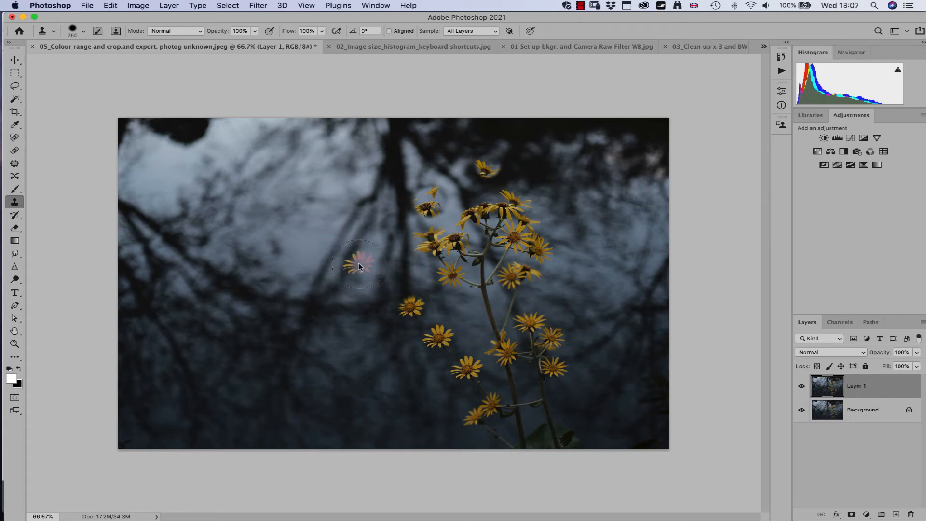
{"action": "left_click", "coordinate": [353, 266]}
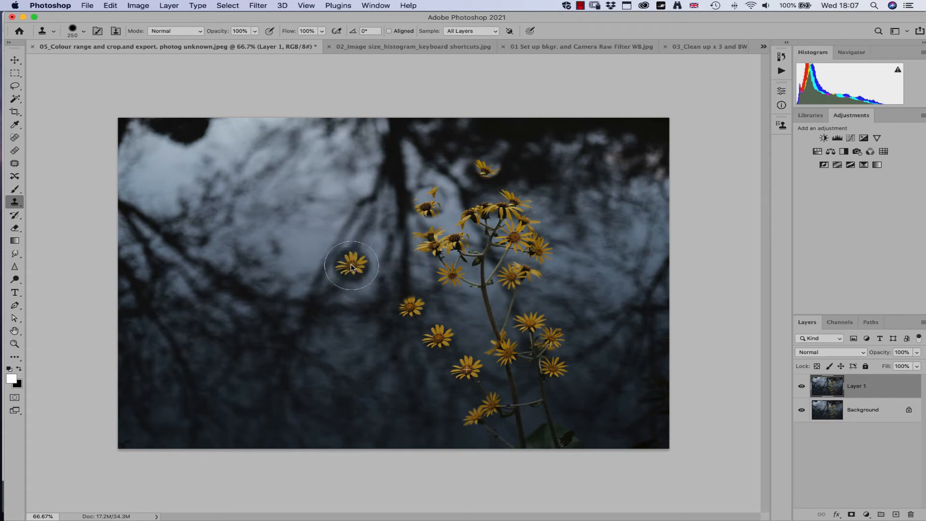
{"action": "left_click", "coordinate": [360, 217]}
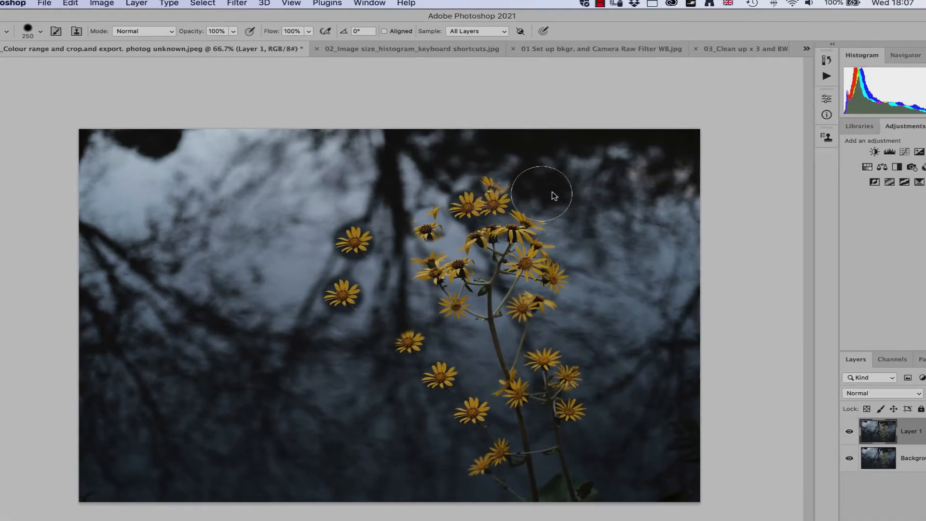
{"action": "left_click", "coordinate": [538, 179]}
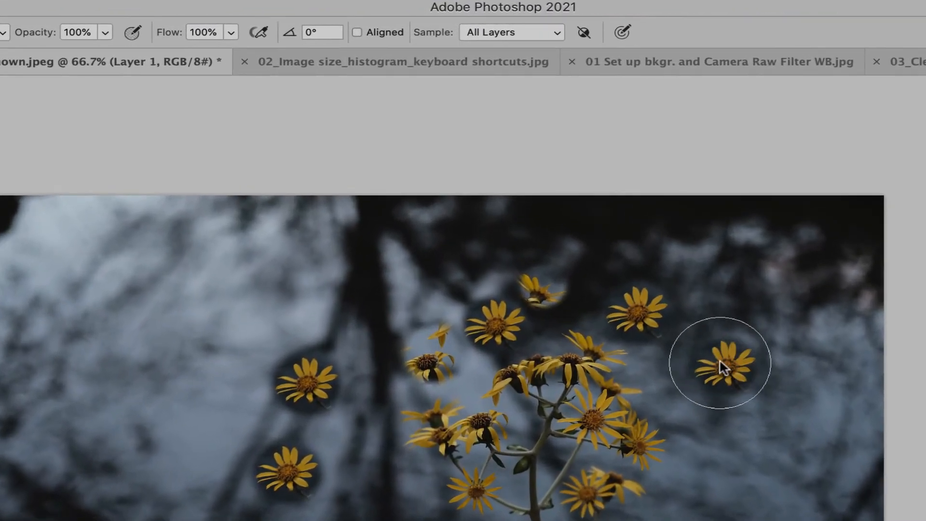
{"action": "left_click", "coordinate": [719, 359]}
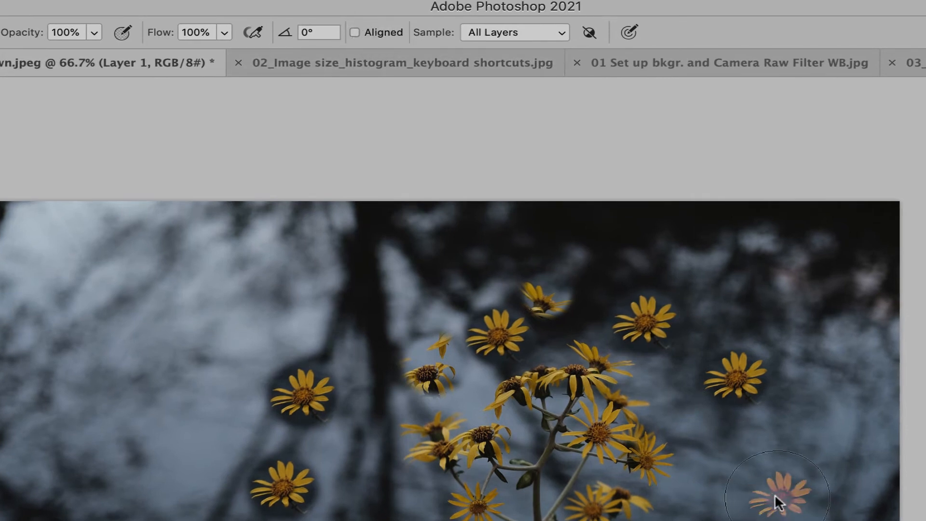
{"action": "left_click", "coordinate": [752, 476]}
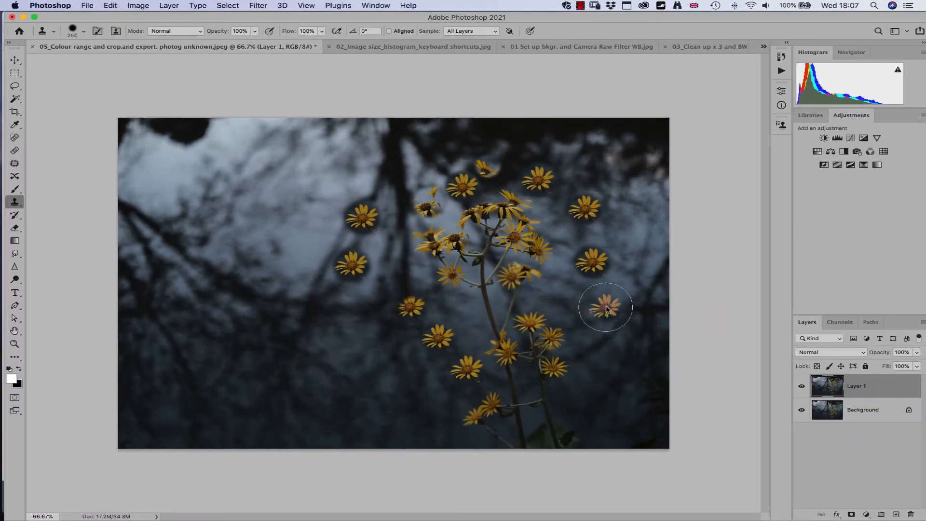
{"action": "left_click", "coordinate": [619, 326]}
{"action": "left_click", "coordinate": [632, 255]}
{"action": "left_click", "coordinate": [628, 183]}
{"action": "left_click", "coordinate": [576, 147]}
{"action": "left_click", "coordinate": [467, 136]}
{"action": "left_click", "coordinate": [393, 151]}
{"action": "left_click", "coordinate": [332, 148]}
{"action": "left_click", "coordinate": [277, 188]}
{"action": "left_click", "coordinate": [212, 162]}
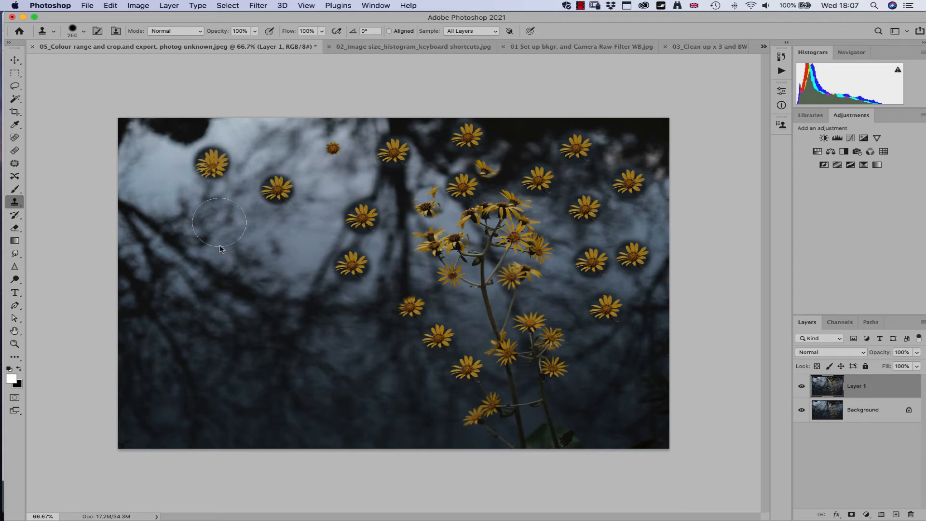
- Stamp more copies of the flower across the left half, the lower centre and the lower right area, and switch to the Move tool
{"action": "left_click", "coordinate": [220, 254]}
{"action": "left_click", "coordinate": [279, 259]}
{"action": "left_click", "coordinate": [275, 310]}
{"action": "left_click", "coordinate": [273, 326]}
{"action": "left_click", "coordinate": [243, 356]}
{"action": "left_click", "coordinate": [184, 333]}
{"action": "left_click", "coordinate": [254, 398]}
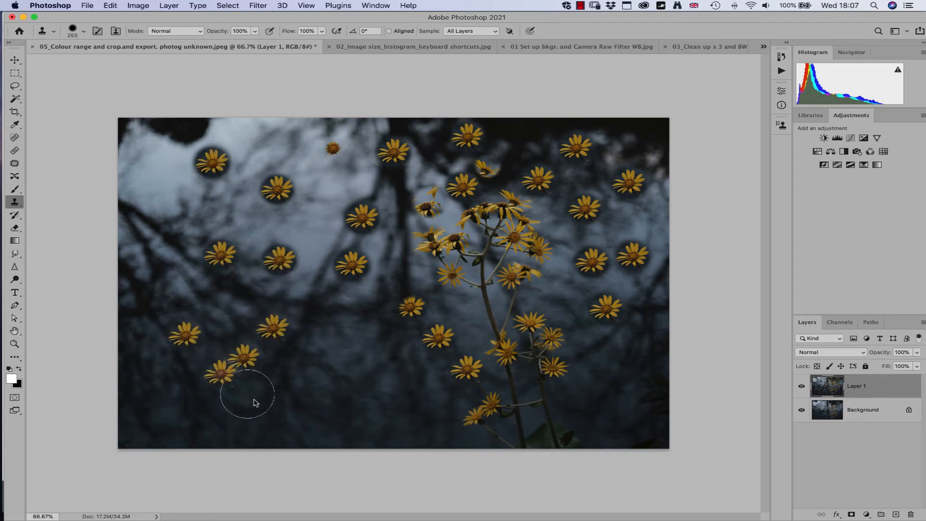
{"action": "left_click", "coordinate": [311, 375]}
{"action": "left_click", "coordinate": [313, 341]}
{"action": "left_click", "coordinate": [364, 363]}
{"action": "left_click", "coordinate": [384, 410]}
{"action": "left_click", "coordinate": [330, 410]}
{"action": "left_click", "coordinate": [574, 408]}
{"action": "left_click", "coordinate": [614, 384]}
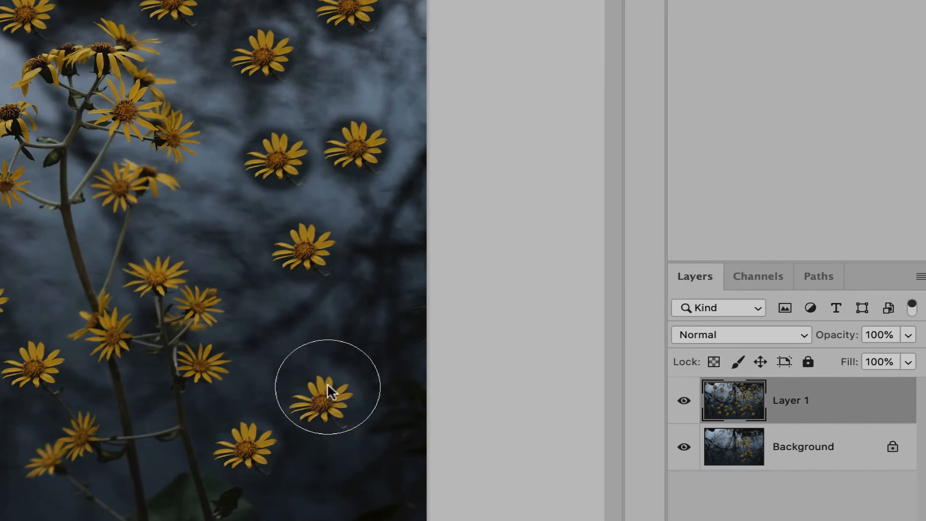
{"action": "left_click", "coordinate": [328, 388]}
{"action": "left_click", "coordinate": [356, 344]}
{"action": "left_click", "coordinate": [357, 428]}
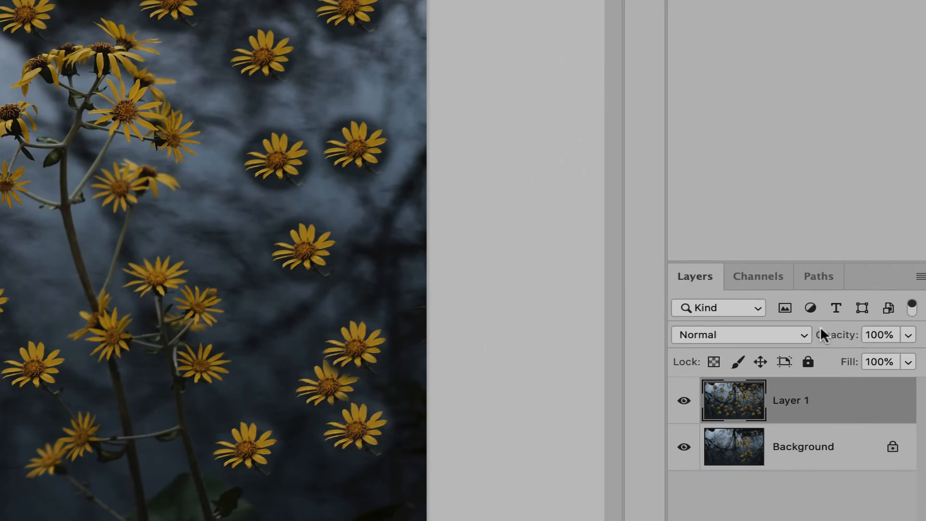
{"action": "mouse_move", "coordinate": [831, 332]}
{"action": "left_mouse_down"}
{"action": "mouse_move", "coordinate": [741, 335]}
{"action": "mouse_move", "coordinate": [915, 334]}
{"action": "mouse_move", "coordinate": [858, 308]}
{"action": "left_mouse_up"}
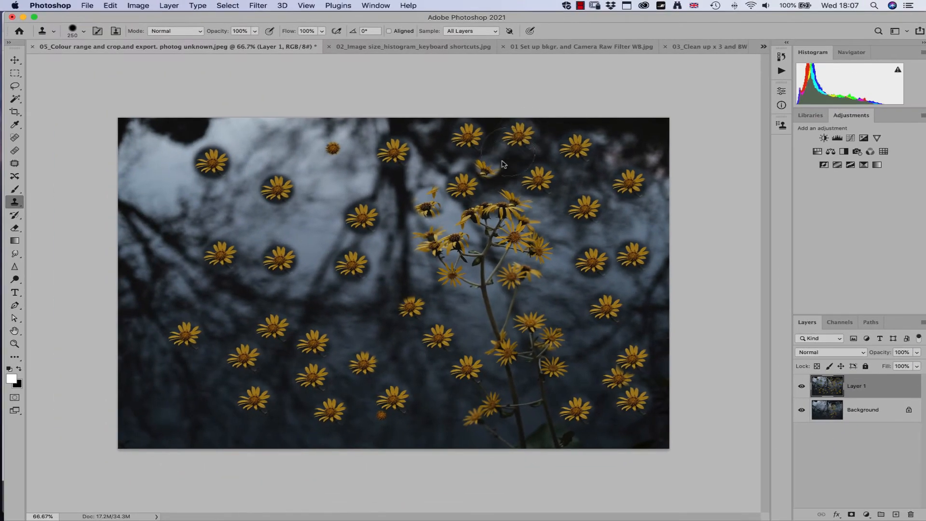
{"action": "left_click", "coordinate": [502, 163]}
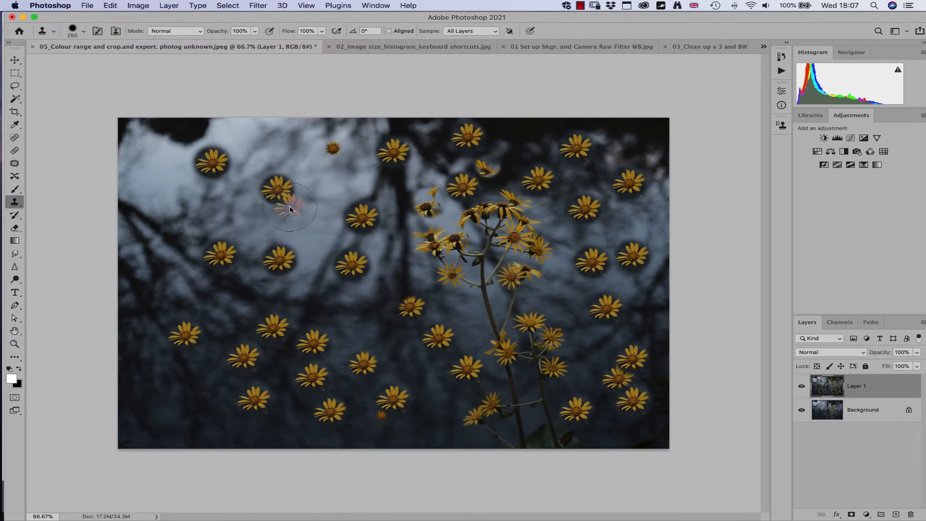
{"action": "left_click", "coordinate": [15, 60]}
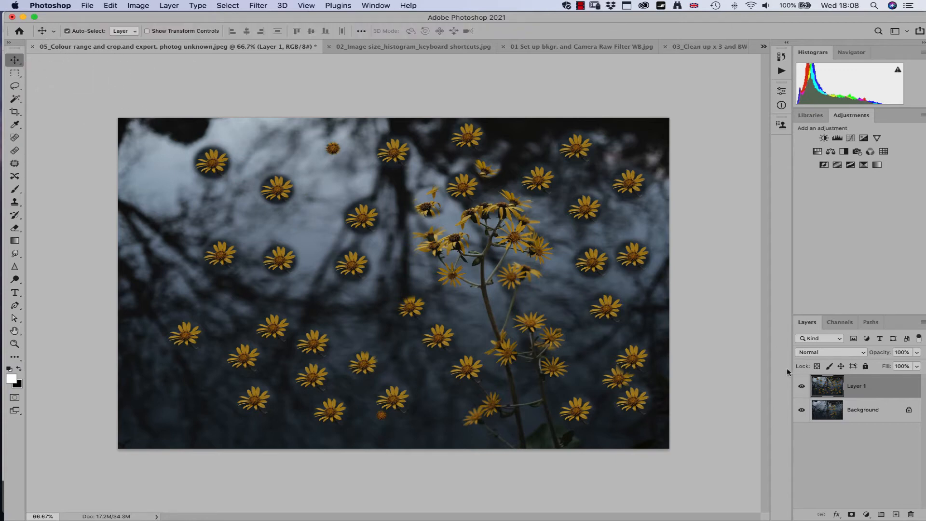
{"action": "left_click", "coordinate": [860, 355]}
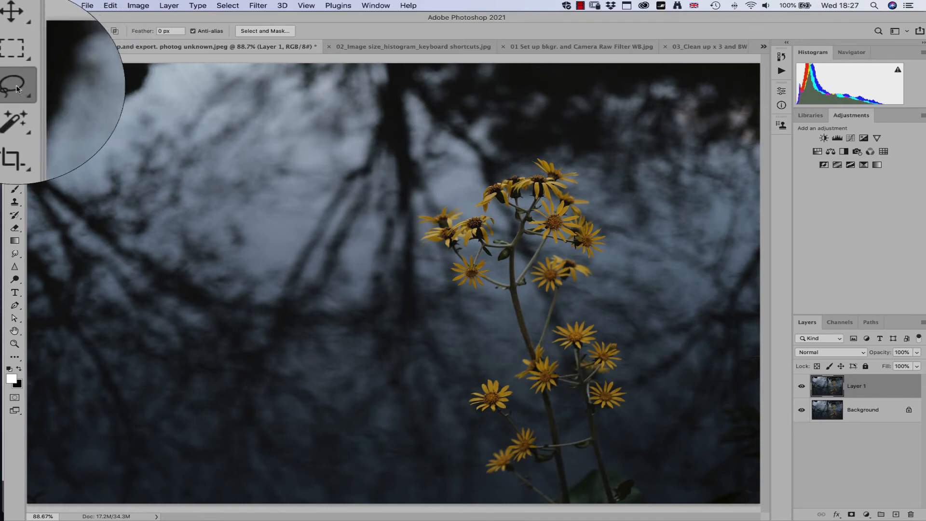
- Lasso the isolated lower flower, place a copy of it just above and left with the Move tool, and undo it
{"action": "mouse_move", "coordinate": [489, 366]}
{"action": "left_mouse_down"}
{"action": "mouse_move", "coordinate": [486, 427]}
{"action": "mouse_move", "coordinate": [514, 394]}
{"action": "mouse_move", "coordinate": [490, 368]}
{"action": "left_mouse_up"}
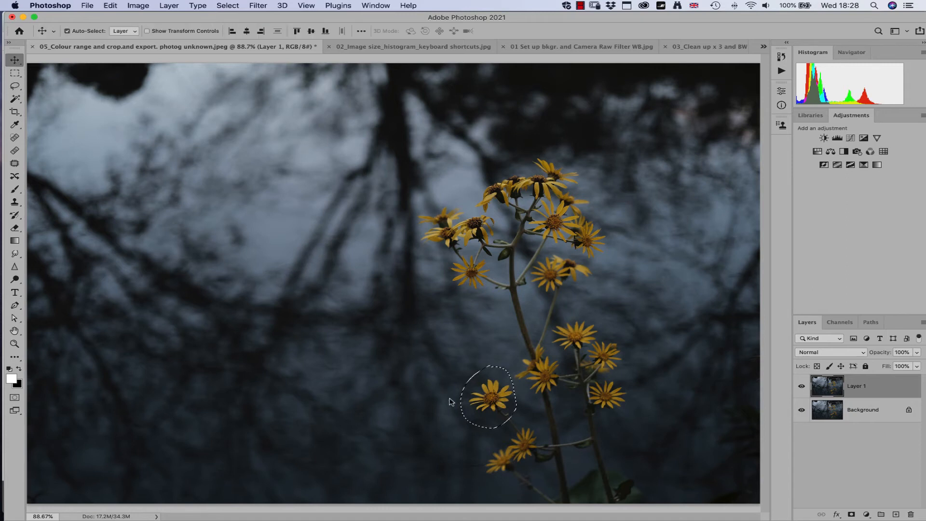
{"action": "left_click_drag", "start_coordinate": [492, 400], "coordinate": [458, 347]}
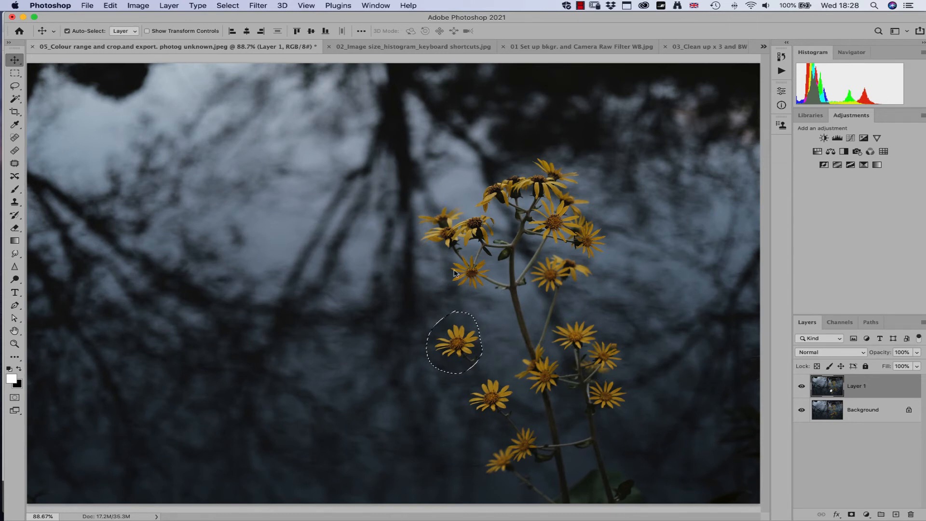
{"action": "key", "text": "super+z"}
{"action": "key", "text": "super+z"}
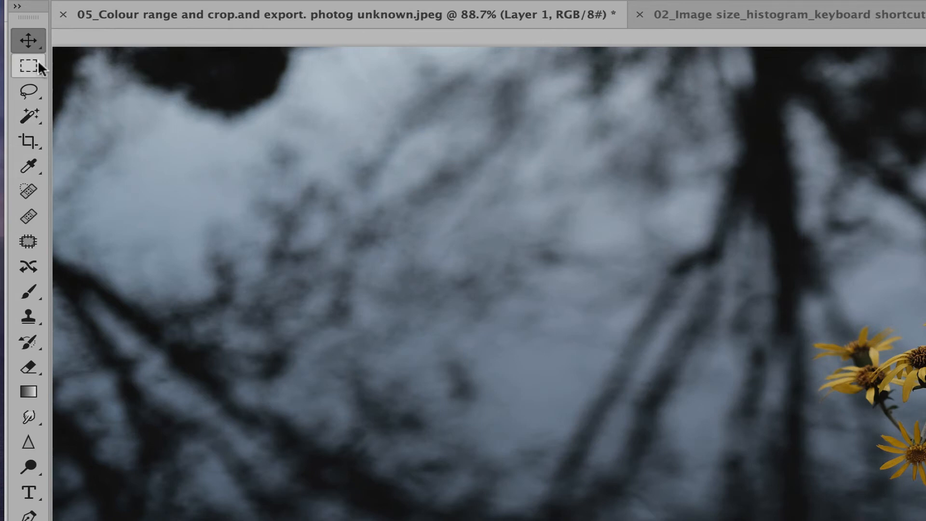
- Lay out the tools in two columns to choose the Magic Wand tool, and restore the single-column layout
{"action": "left_click", "coordinate": [20, 8]}
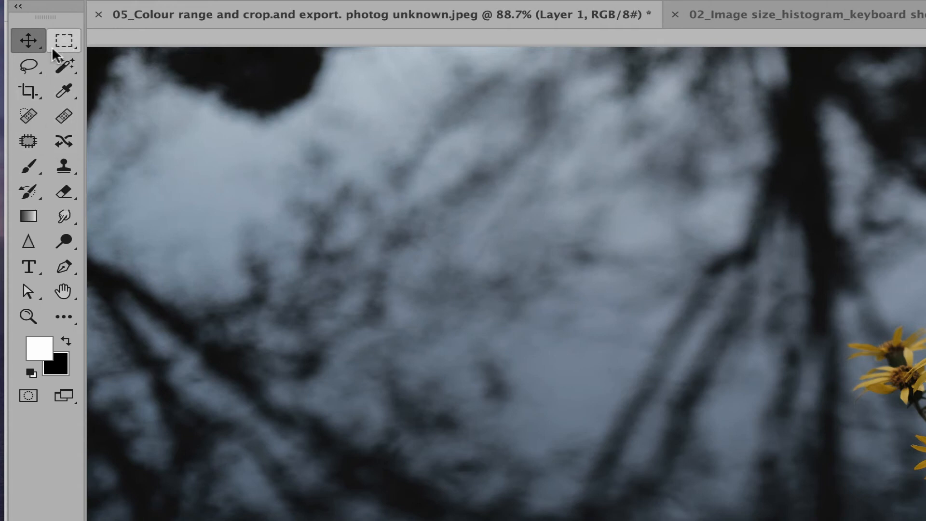
{"action": "left_click", "coordinate": [59, 64]}
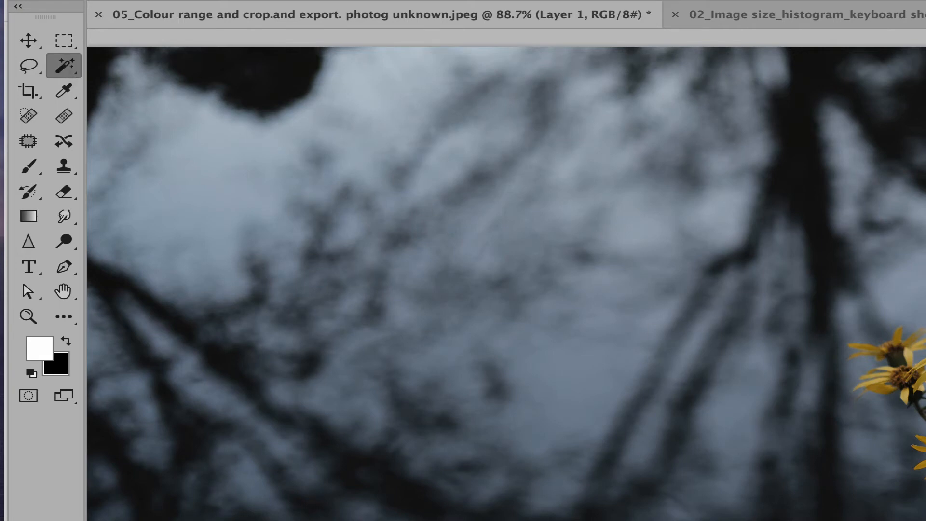
{"action": "left_click", "coordinate": [17, 6]}
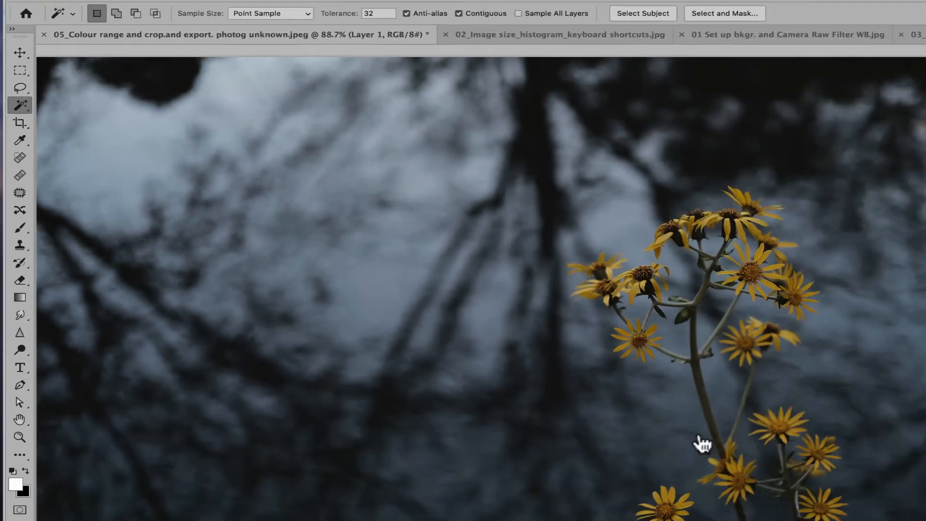
- Start a Magic Wand selection on the upper petals of the isolated lower flower, with a tolerance of 32 at 300% zoom
{"action": "key", "text": "super+plus"}
{"action": "key", "text": "super+plus"}
{"action": "key", "text": "super+plus"}
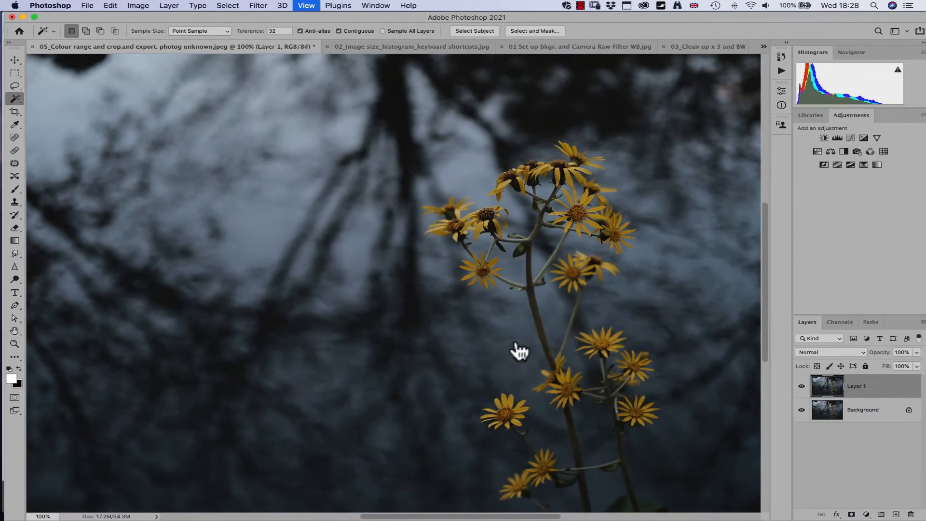
{"action": "left_click_drag", "start_coordinate": [589, 399], "coordinate": [320, 180]}
{"action": "left_click_drag", "start_coordinate": [499, 456], "coordinate": [471, 207]}
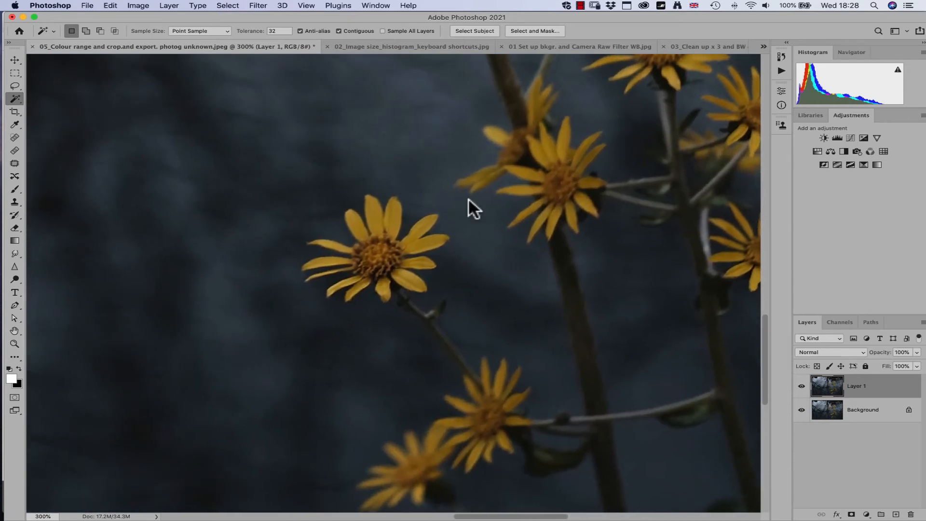
{"action": "left_click", "coordinate": [398, 227]}
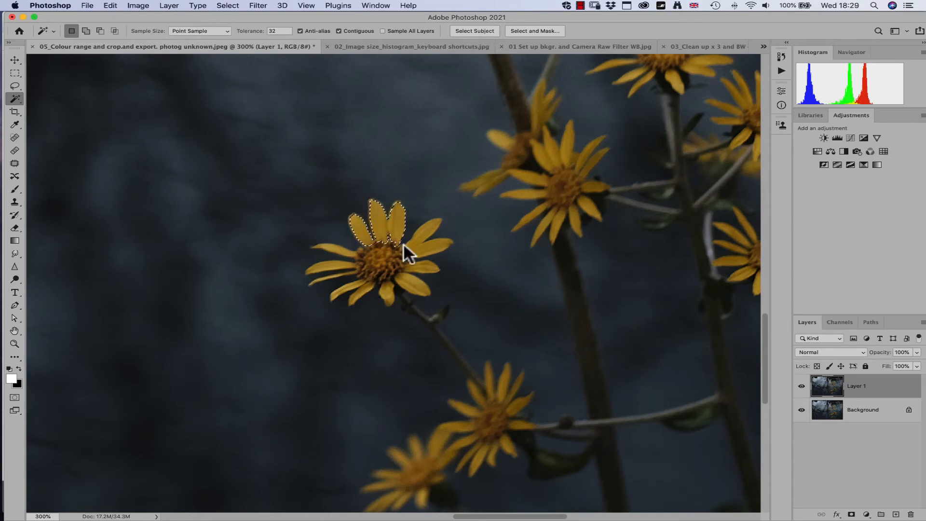
- Add the remaining petals around the isolated flower to the Magic Wand selection
{"action": "key", "text": "shift"}
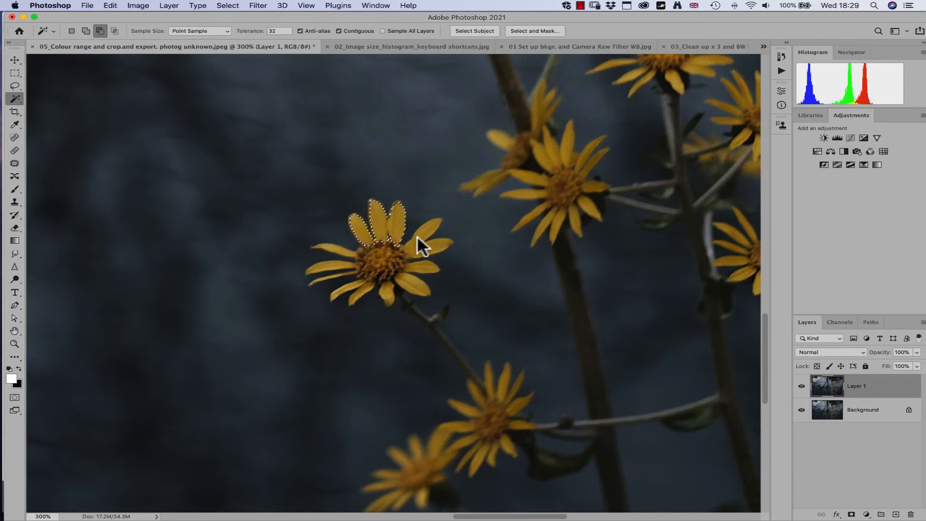
{"action": "key", "text": "shift"}
{"action": "left_click", "coordinate": [418, 241], "text": "shift"}
{"action": "left_click", "coordinate": [416, 265], "text": "shift"}
{"action": "left_click", "coordinate": [403, 282], "text": "shift"}
{"action": "left_click", "coordinate": [385, 294], "text": "shift"}
{"action": "left_click", "coordinate": [362, 292], "text": "shift"}
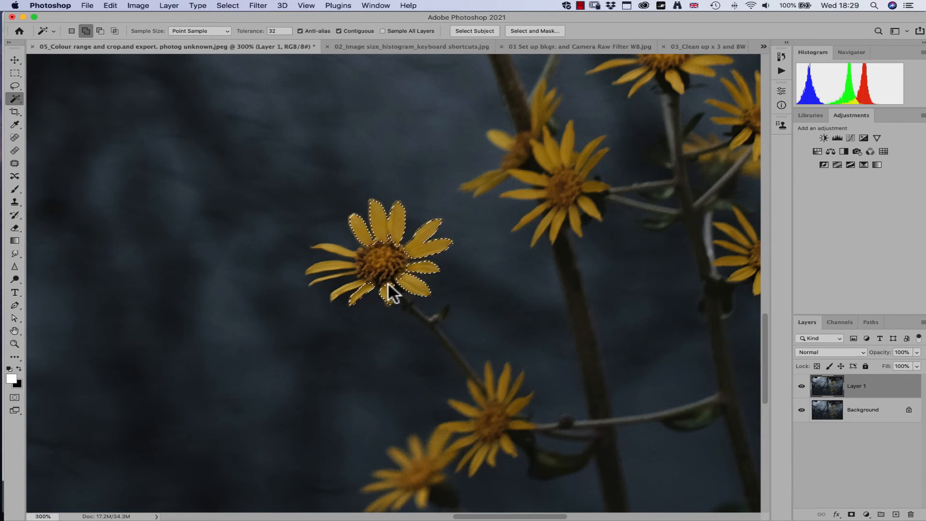
{"action": "left_click", "coordinate": [344, 289], "text": "shift"}
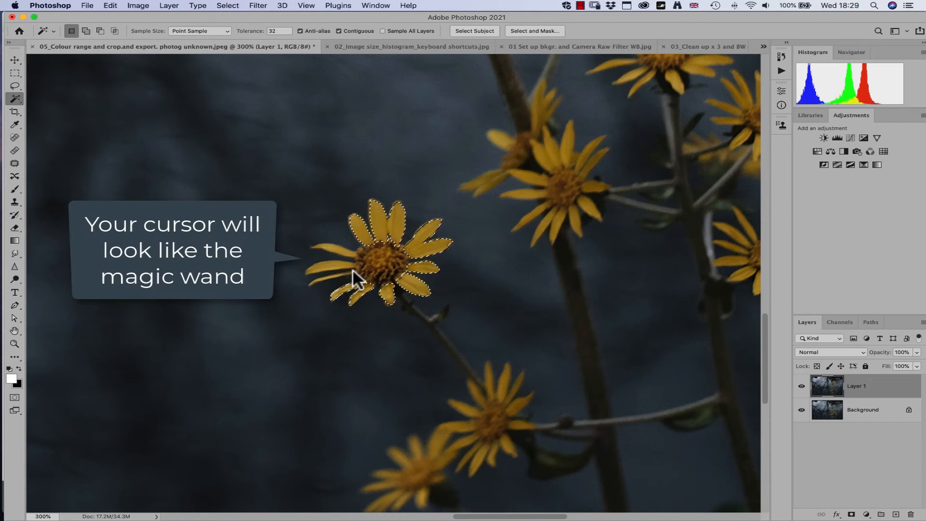
{"action": "left_click", "coordinate": [335, 272], "text": "shift"}
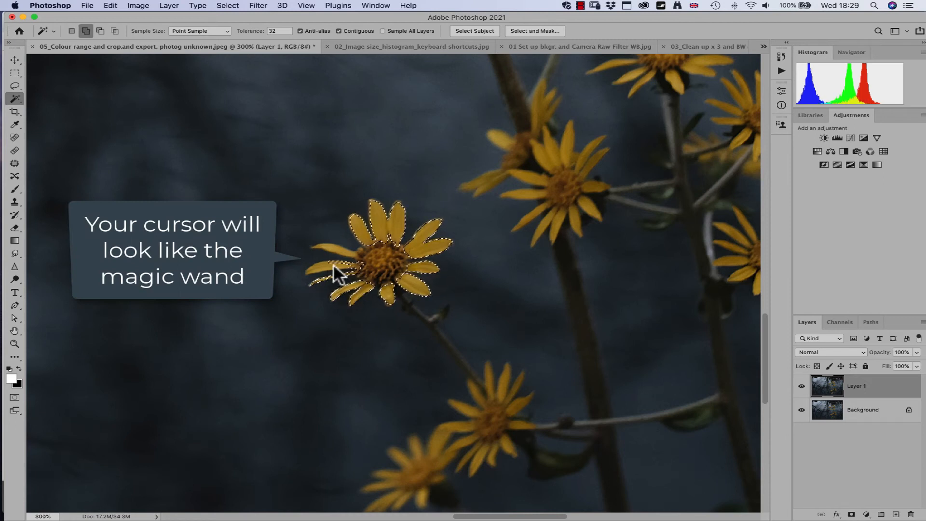
{"action": "left_click", "coordinate": [337, 246], "text": "shift"}
- Add the flower's centre to the selection, undoing the pick that also takes in the stem
{"action": "left_click", "coordinate": [369, 258], "text": "shift"}
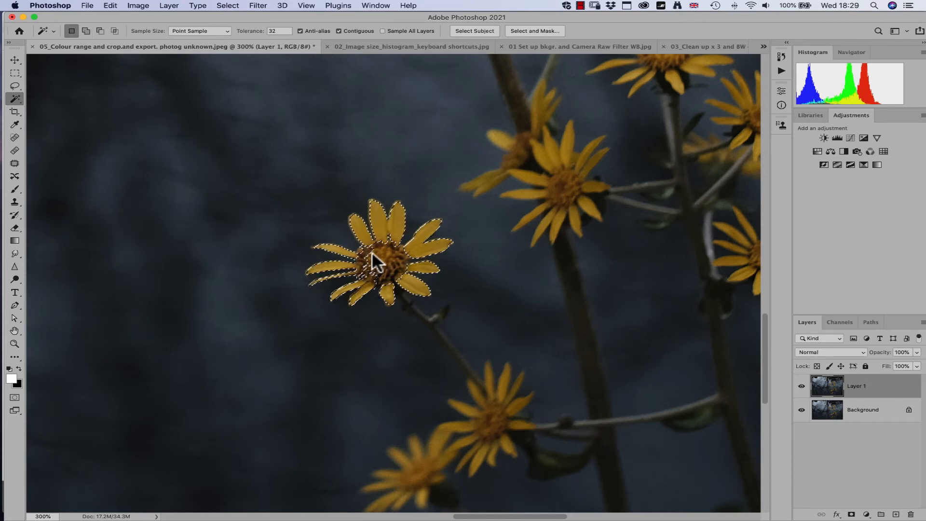
{"action": "left_click", "coordinate": [381, 253], "text": "shift"}
{"action": "left_click", "coordinate": [388, 261], "text": "shift"}
{"action": "left_click", "coordinate": [377, 273], "text": "shift"}
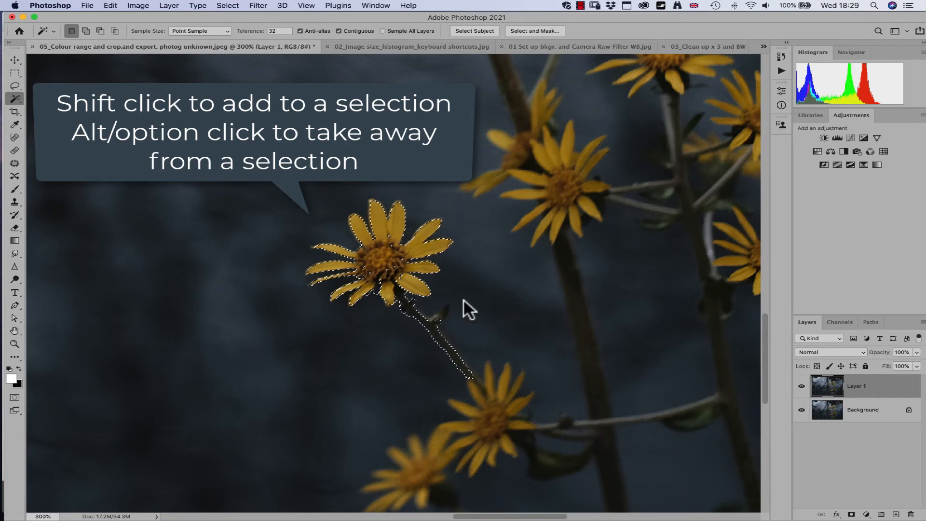
{"action": "key", "text": "super+z"}
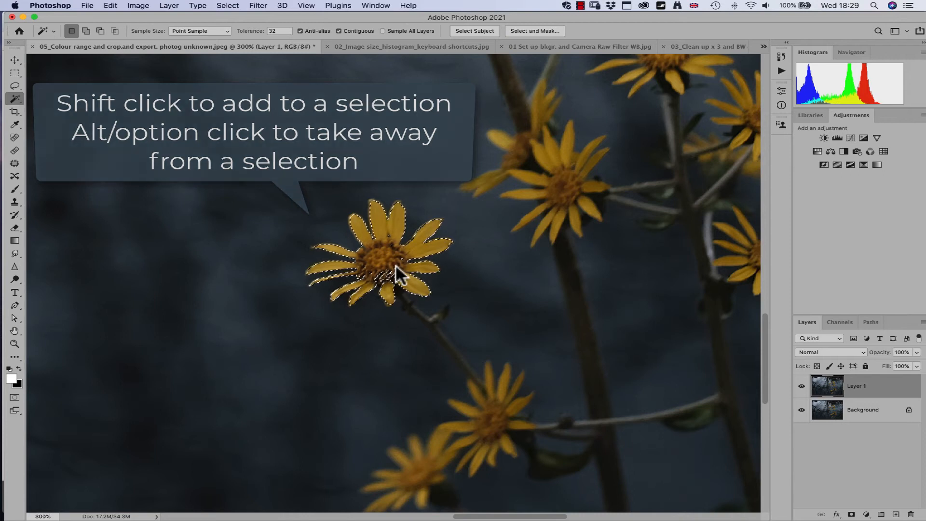
{"action": "left_click", "coordinate": [385, 275], "text": "shift"}
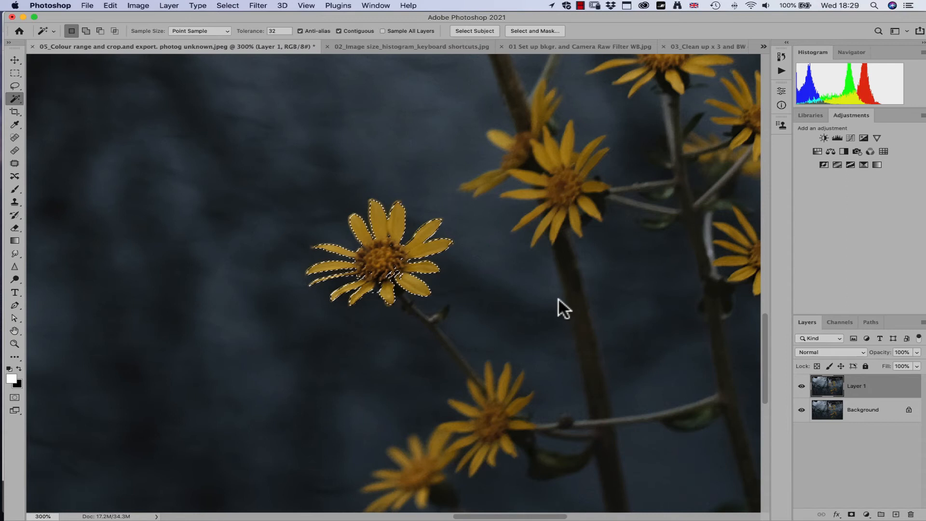
- Copy the selected flower and paste it into the dragonfly photo, 02_Image size_histogram_keyboard shortcuts.jpg
{"action": "key", "text": "super+c"}
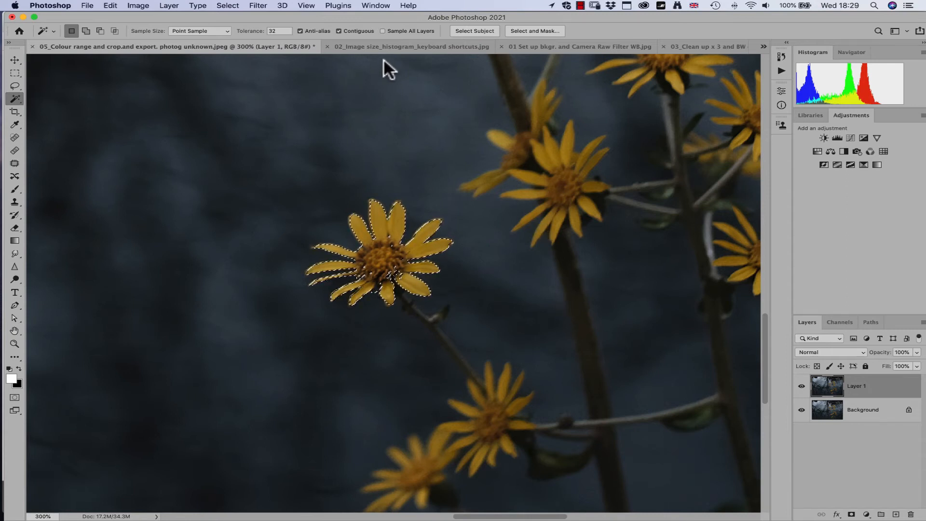
{"action": "left_click", "coordinate": [439, 46]}
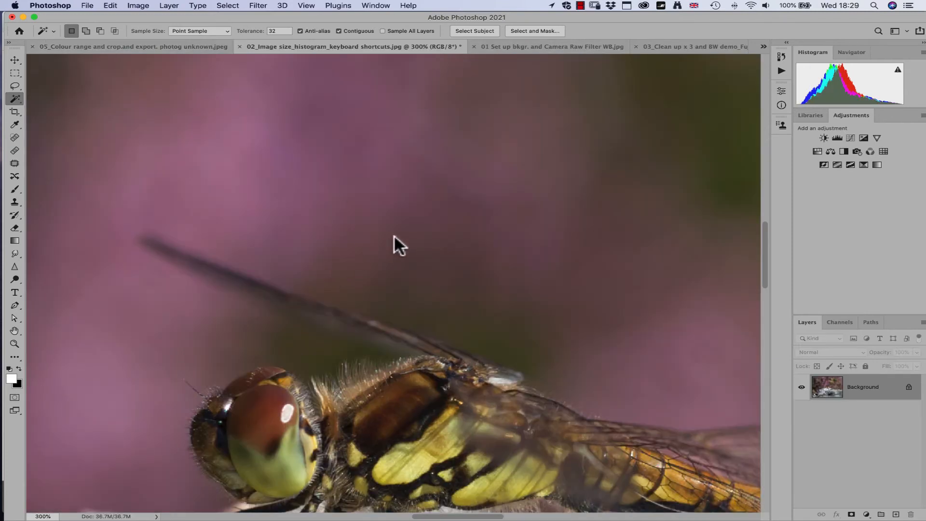
{"action": "key", "text": "super+v"}
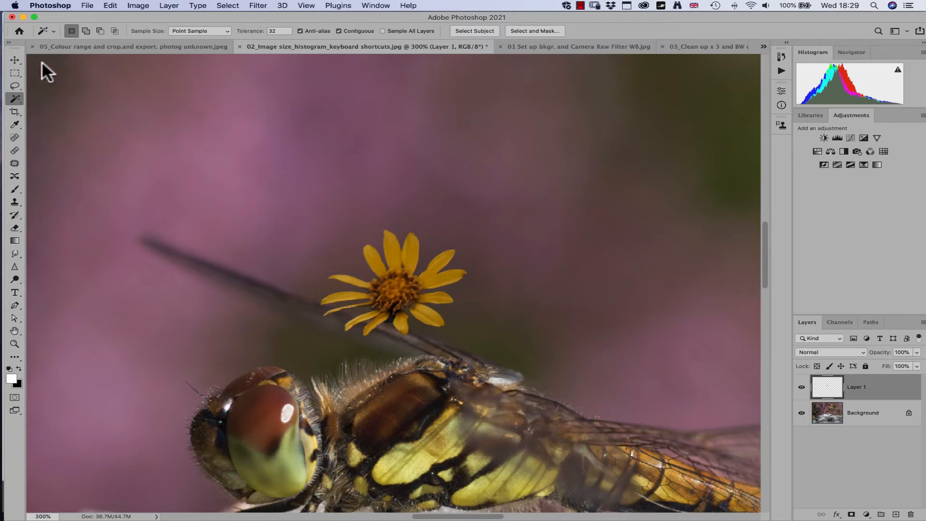
- Move the pasted flower onto the blurred background above the dragonfly's body with the Move tool
{"action": "left_click", "coordinate": [15, 58]}
{"action": "left_click_drag", "start_coordinate": [392, 285], "coordinate": [369, 230]}
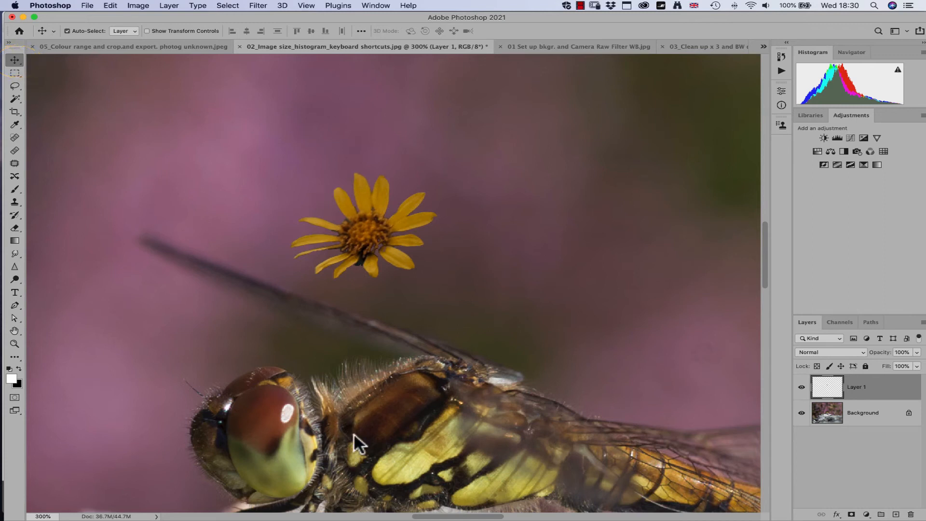
{"action": "left_click_drag", "start_coordinate": [363, 233], "coordinate": [452, 235]}
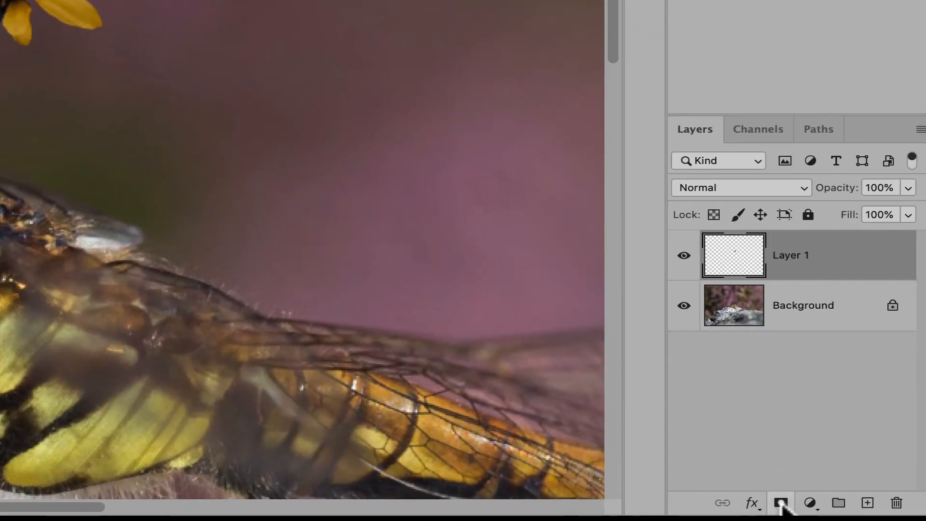
- Add a white layer mask to the flower layer and prepare a black Brush of size 15 at 500% zoom
{"action": "left_click", "coordinate": [781, 503]}
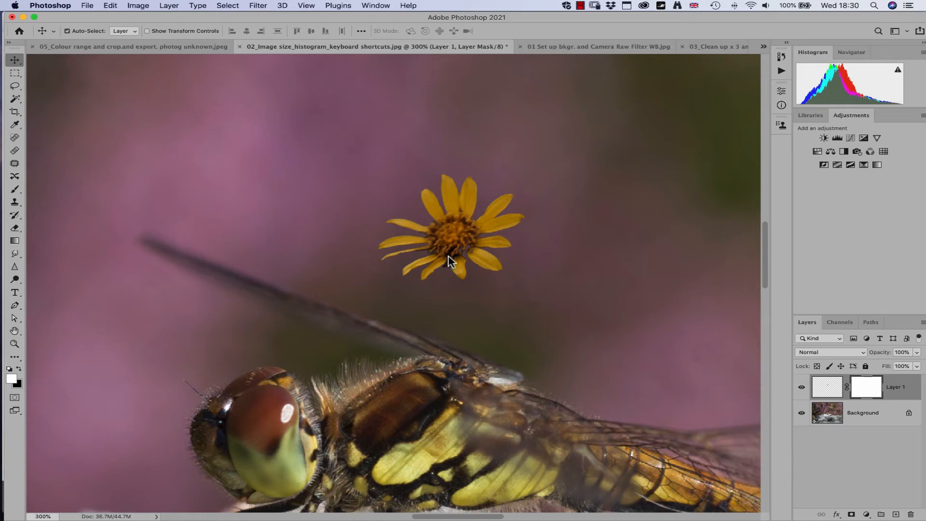
{"action": "key", "text": "ctrl+plus"}
{"action": "key", "text": "ctrl+plus"}
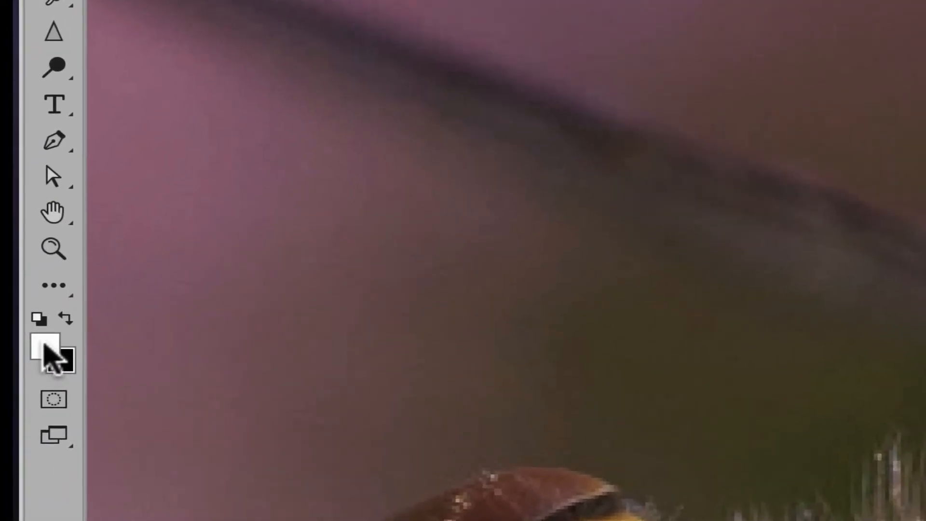
{"action": "left_click", "coordinate": [65, 320]}
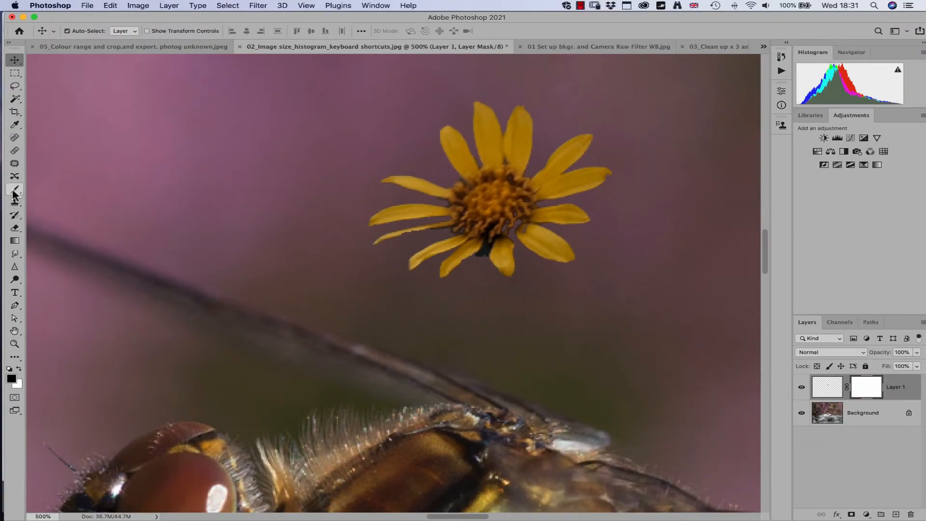
{"action": "left_click", "coordinate": [14, 191]}
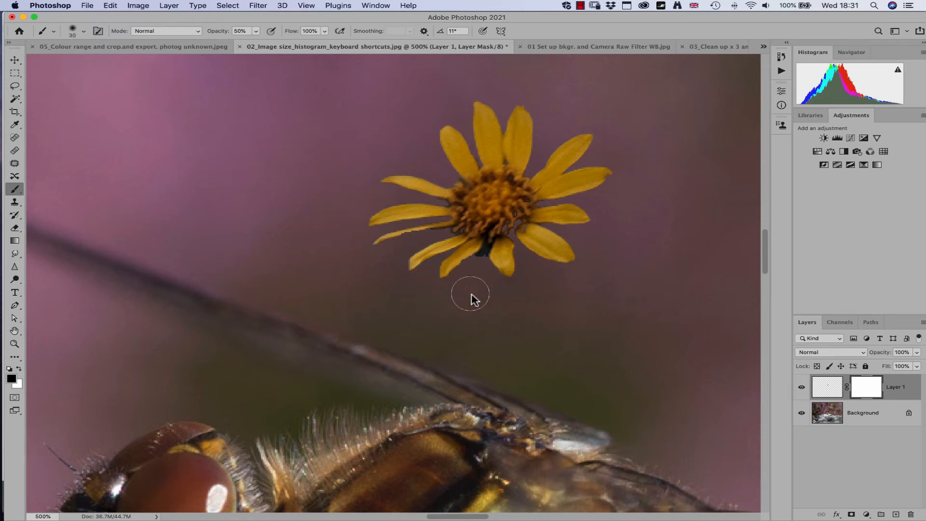
{"action": "key", "text": "bracketleft"}
{"action": "key", "text": "bracketleft"}
{"action": "key", "text": "bracketleft"}
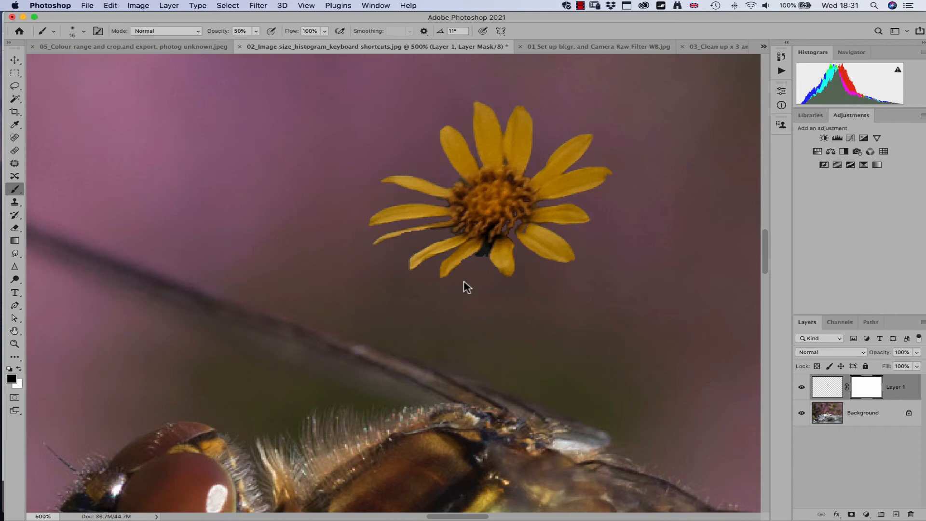
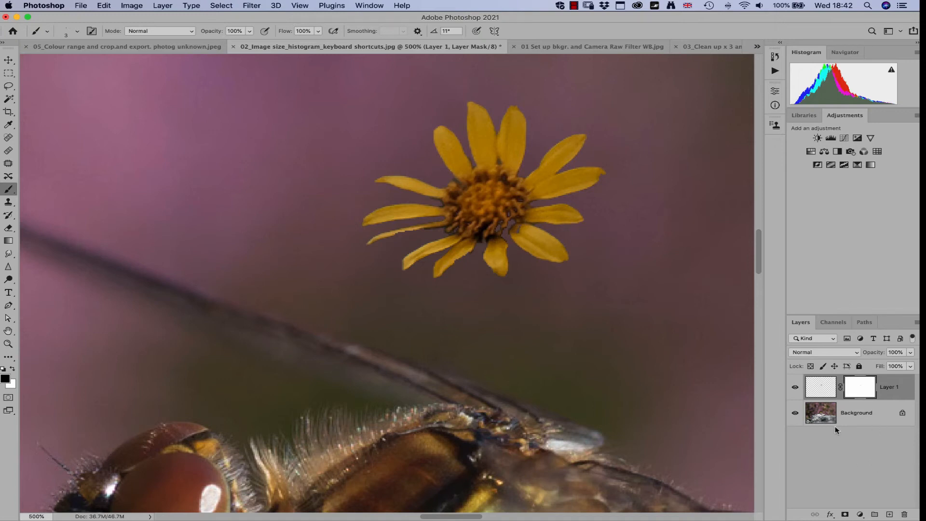
- Try large layer thumbnails, and restore the medium thumbnail size
{"action": "right_click", "coordinate": [826, 450]}
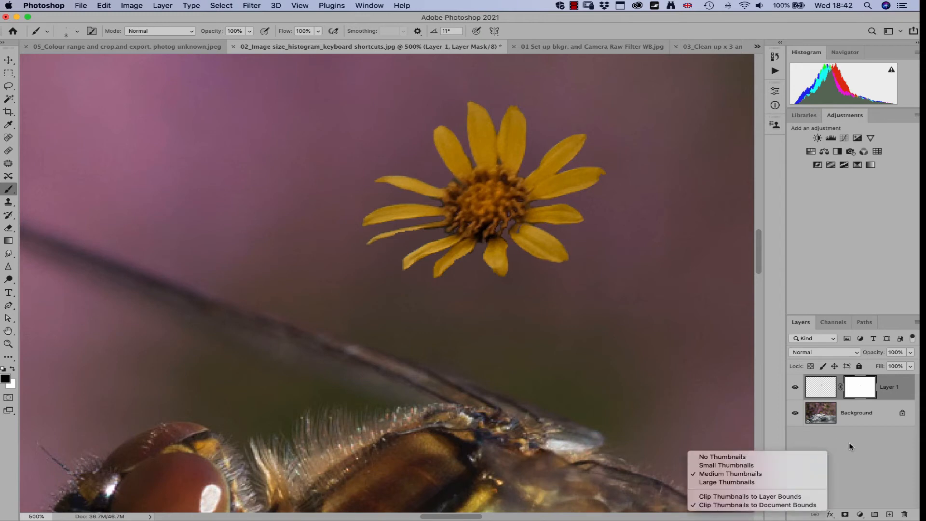
{"action": "left_click", "coordinate": [719, 483]}
{"action": "right_click", "coordinate": [822, 467]}
{"action": "left_click", "coordinate": [728, 473]}
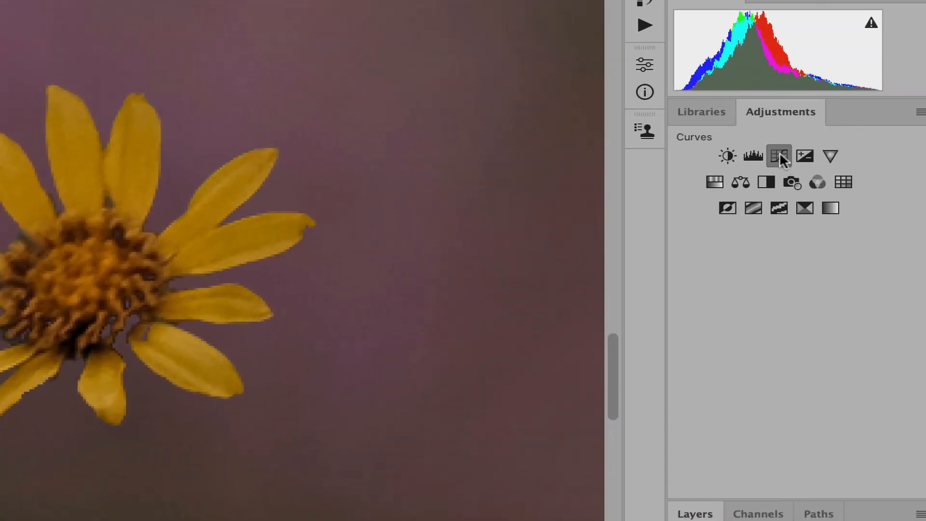
- Add a Curves adjustment layer with an S-curve, raising input 197 to output 227 and lowering input 48 to output 24
{"action": "left_click", "coordinate": [781, 155]}
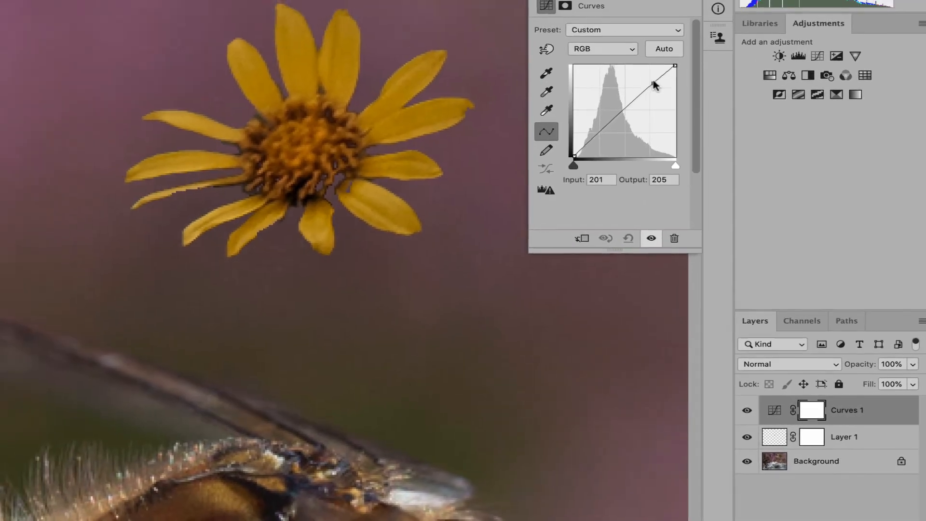
{"action": "left_click_drag", "start_coordinate": [614, 38], "coordinate": [614, 28]}
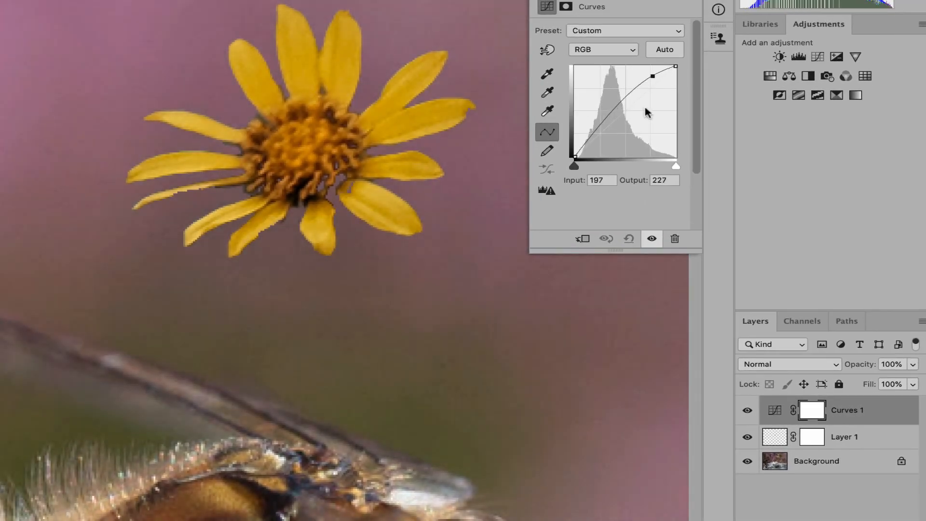
{"action": "left_click_drag", "start_coordinate": [598, 132], "coordinate": [592, 146]}
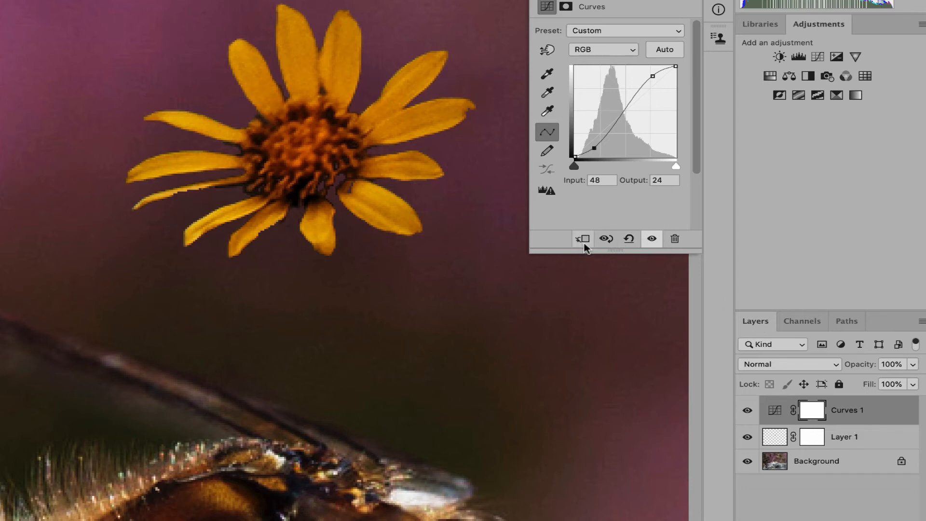
- Clip the Curves adjustment to the flower layer and reshape its points to input 46, output 46 and input 153, output 217
{"action": "left_click", "coordinate": [888, 422], "text": "alt"}
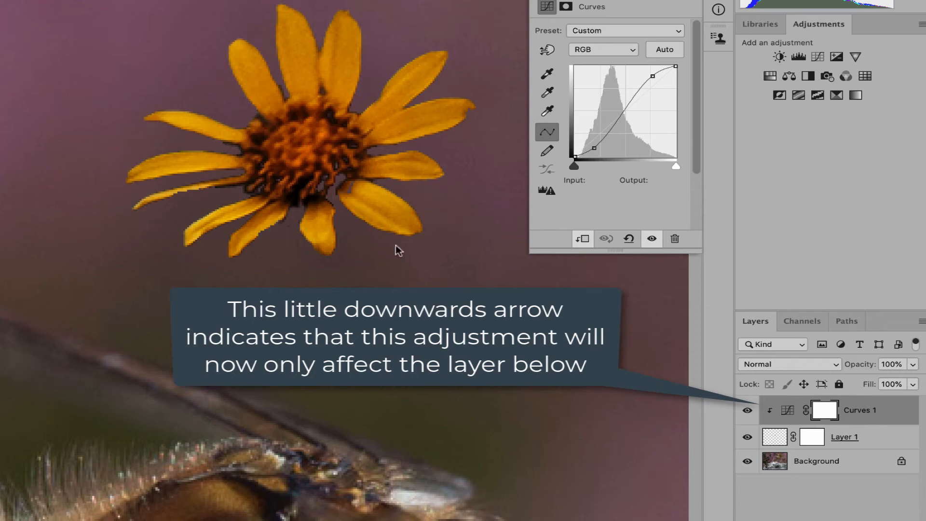
{"action": "left_click_drag", "start_coordinate": [595, 148], "coordinate": [592, 143]}
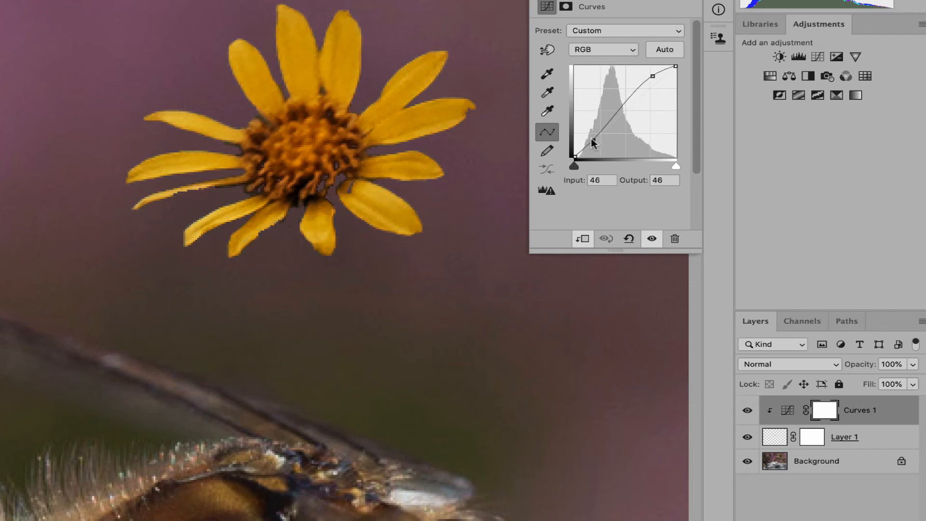
{"action": "left_click_drag", "start_coordinate": [653, 75], "coordinate": [636, 79]}
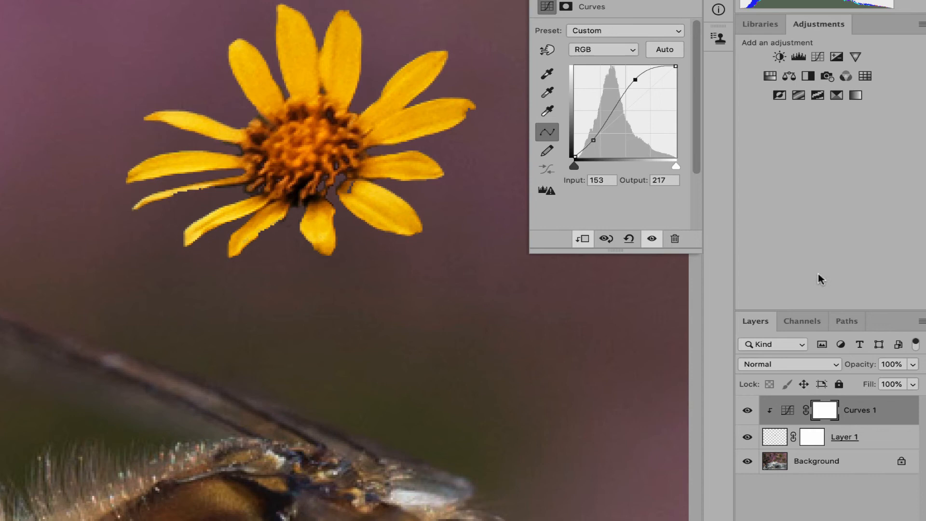
- Delete the flower layer together with its clipped Curves adjustment
{"action": "left_click", "coordinate": [886, 437], "text": "shift"}
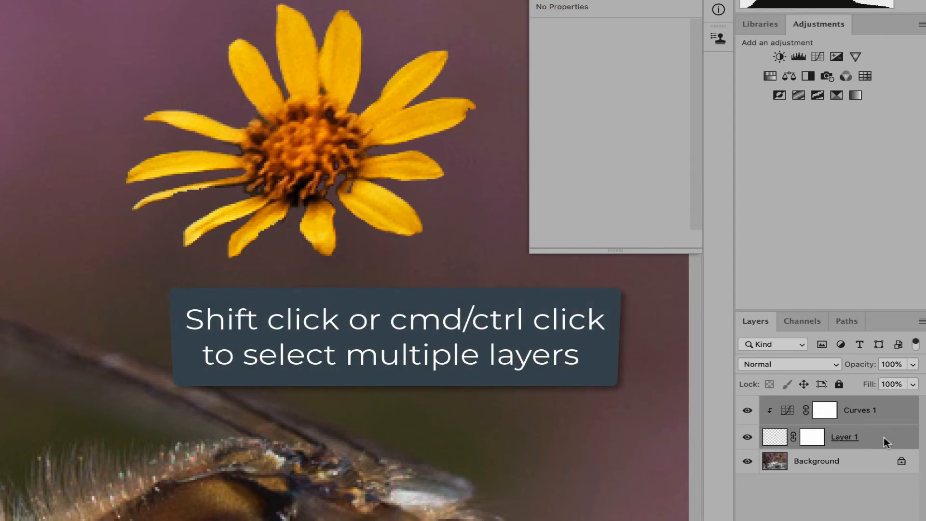
{"action": "key", "text": "Delete"}
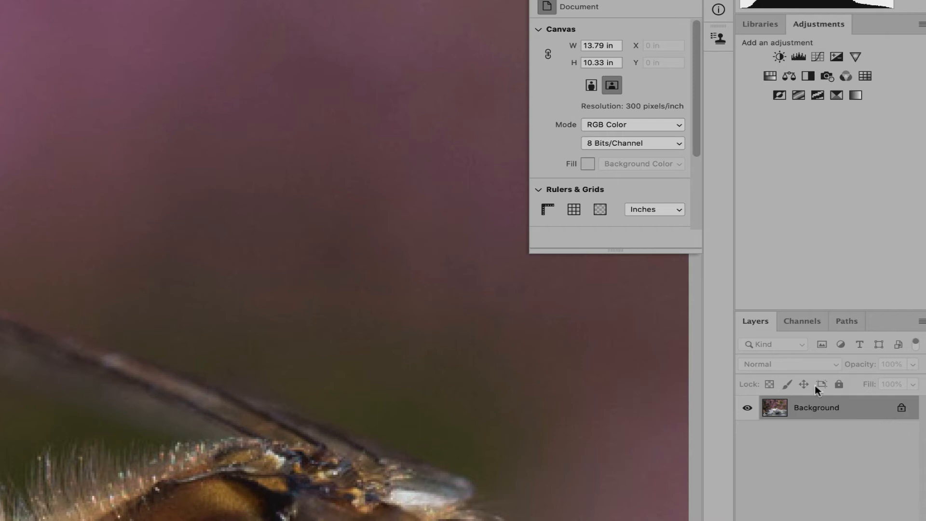
- Add a Curves adjustment above the dragonfly photo, raising input 199 to output 215 and input 32 to output 36
{"action": "key", "text": "super+0"}
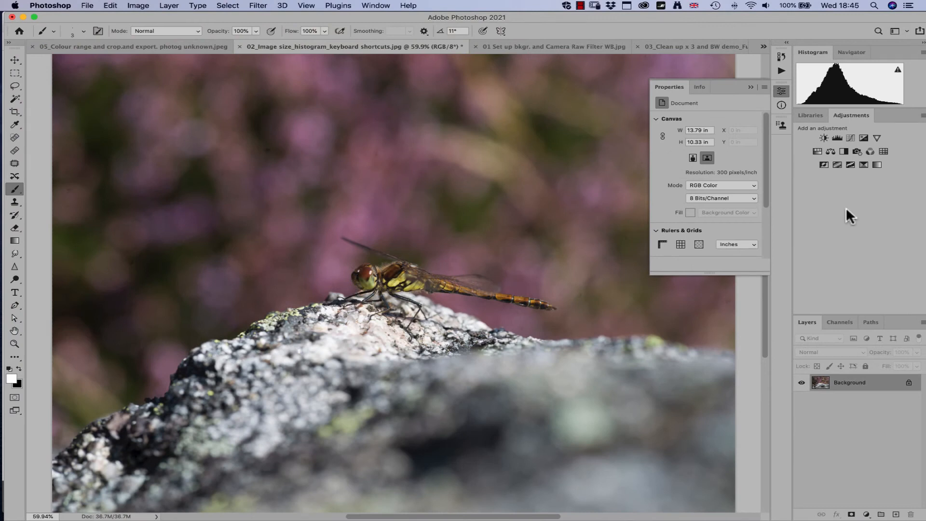
{"action": "left_click", "coordinate": [849, 137]}
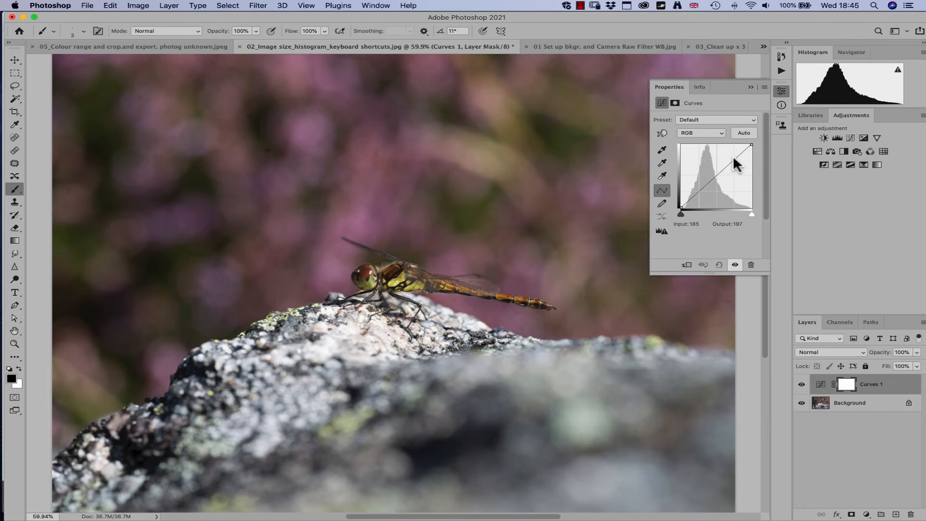
{"action": "left_click_drag", "start_coordinate": [735, 155], "coordinate": [734, 151]}
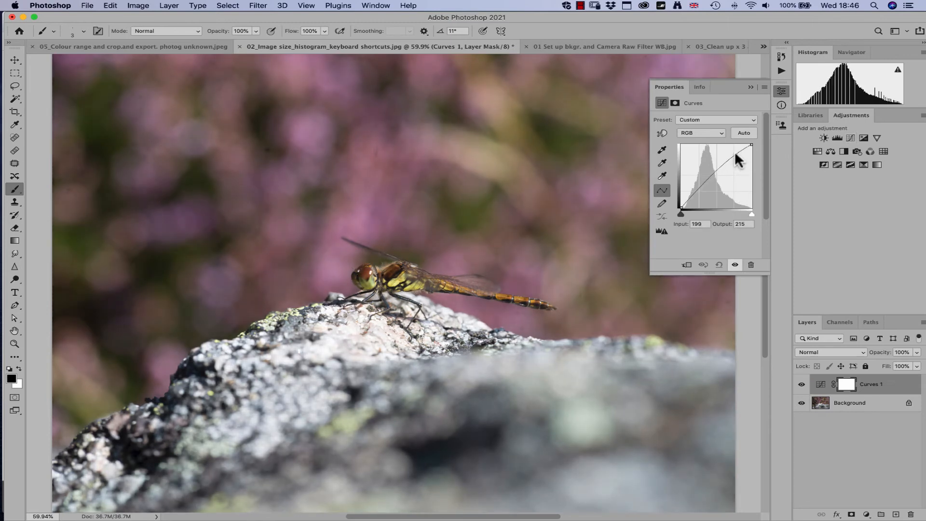
{"action": "left_click", "coordinate": [687, 196]}
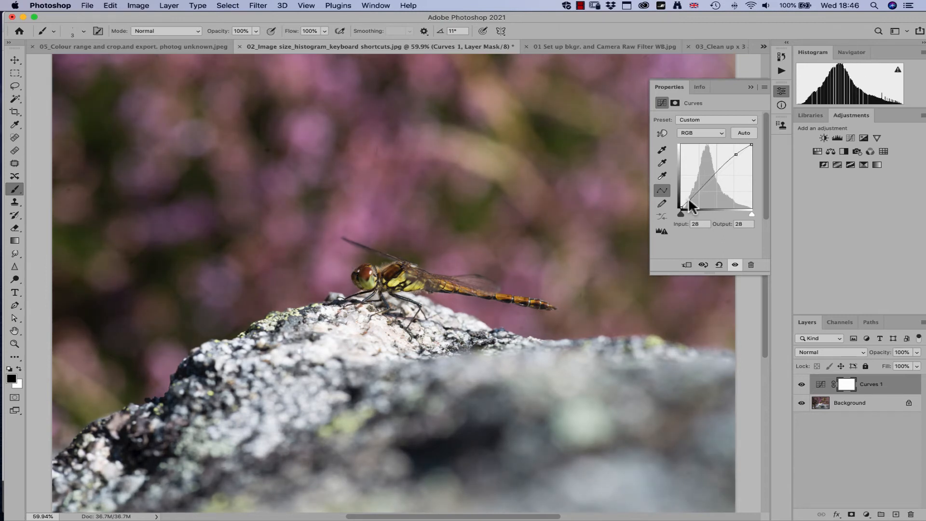
{"action": "left_click_drag", "start_coordinate": [688, 197], "coordinate": [689, 196]}
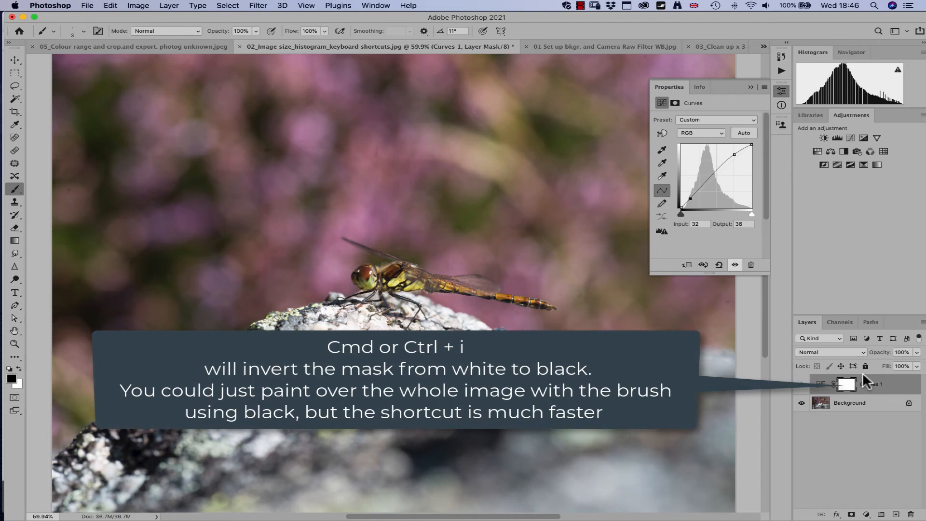
- Invert the Curves mask to black and make white the painting colour, with the dragonfly at 200% zoom
{"action": "key", "text": "super+i"}
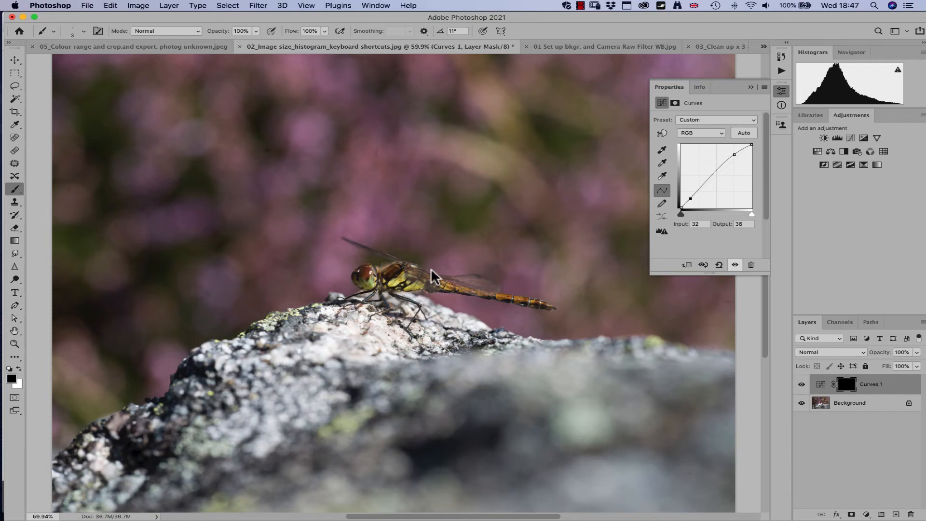
{"action": "key", "text": "super+plus"}
{"action": "key", "text": "super+plus"}
{"action": "key", "text": "super+plus"}
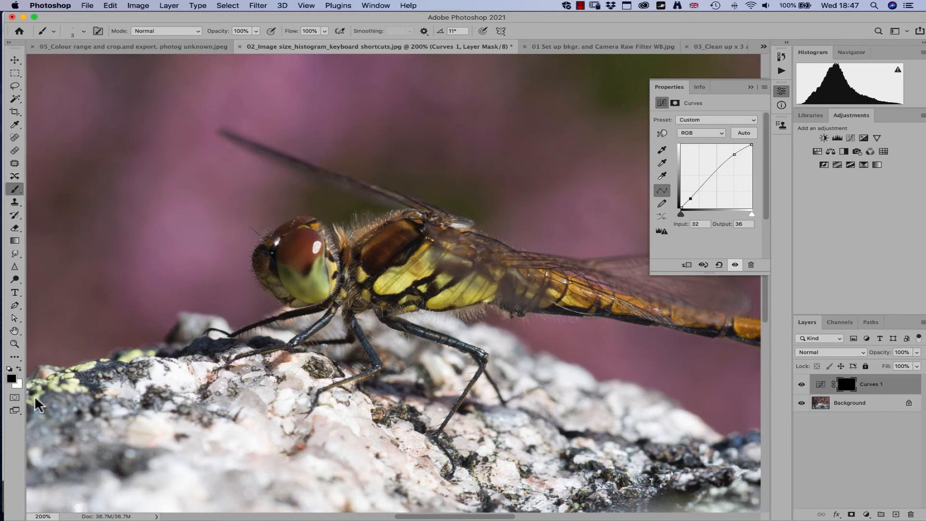
{"action": "left_click", "coordinate": [19, 368]}
- Enlarge the brush to size 80 and paint the dragonfly's eye white on the Curves mask
{"action": "key", "text": "bracketright"}
{"action": "key", "text": "bracketright"}
{"action": "key", "text": "bracketright"}
{"action": "key", "text": "bracketright"}
{"action": "key", "text": "bracketright"}
{"action": "key", "text": "bracketright"}
{"action": "key", "text": "bracketright"}
{"action": "key", "text": "bracketright"}
{"action": "key", "text": "bracketright"}
{"action": "key", "text": "bracketright"}
{"action": "key", "text": "bracketright"}
{"action": "key", "text": "bracketright"}
{"action": "key", "text": "bracketright"}
{"action": "key", "text": "bracketright"}
{"action": "key", "text": "bracketright"}
{"action": "key", "text": "bracketright"}
{"action": "key", "text": "bracketright"}
{"action": "key", "text": "bracketright"}
{"action": "key", "text": "bracketright"}
{"action": "key", "text": "bracketright"}
{"action": "key", "text": "bracketright"}
{"action": "key", "text": "bracketright"}
{"action": "key", "text": "bracketleft"}
{"action": "key", "text": "bracketleft"}
{"action": "key", "text": "bracketleft"}
{"action": "key", "text": "bracketleft"}
{"action": "mouse_move", "coordinate": [296, 262]}
{"action": "left_mouse_down"}
{"action": "mouse_move", "coordinate": [296, 250]}
{"action": "mouse_move", "coordinate": [300, 278]}
{"action": "mouse_move", "coordinate": [305, 256]}
{"action": "left_mouse_up"}
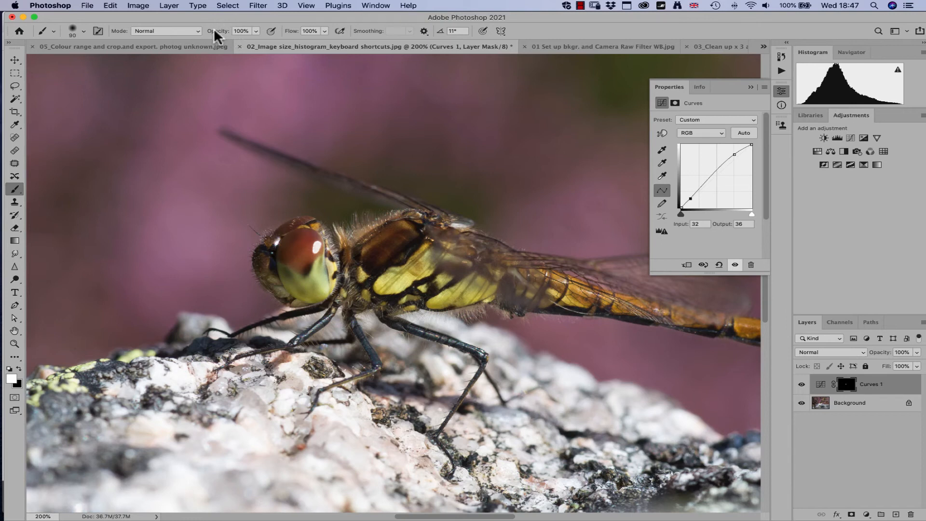
- Lower the brush opacity to 82% and paint over the dragonfly's thorax on the Curves mask
{"action": "mouse_move", "coordinate": [216, 29]}
{"action": "left_mouse_down"}
{"action": "mouse_move", "coordinate": [181, 27]}
{"action": "mouse_move", "coordinate": [209, 27]}
{"action": "left_mouse_up"}
{"action": "mouse_move", "coordinate": [367, 260]}
{"action": "left_mouse_down"}
{"action": "mouse_move", "coordinate": [347, 265]}
{"action": "mouse_move", "coordinate": [391, 244]}
{"action": "mouse_move", "coordinate": [403, 245]}
{"action": "mouse_move", "coordinate": [398, 259]}
{"action": "mouse_move", "coordinate": [424, 253]}
{"action": "mouse_move", "coordinate": [419, 264]}
{"action": "mouse_move", "coordinate": [428, 275]}
{"action": "mouse_move", "coordinate": [485, 274]}
{"action": "mouse_move", "coordinate": [464, 269]}
{"action": "mouse_move", "coordinate": [479, 259]}
{"action": "mouse_move", "coordinate": [521, 287]}
{"action": "mouse_move", "coordinate": [498, 280]}
{"action": "mouse_move", "coordinate": [519, 283]}
{"action": "mouse_move", "coordinate": [530, 318]}
{"action": "left_mouse_up"}
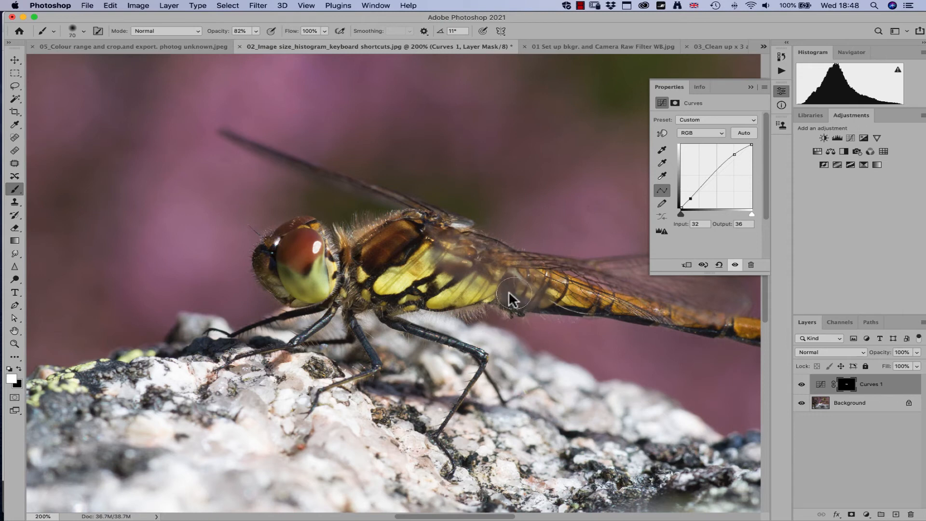
- Reduce the brush size to 44 px and paint white on the Curves mask along the dragonfly's abdomen to the tail tip
{"action": "key", "text": "bracketleft"}
{"action": "key", "text": "bracketleft"}
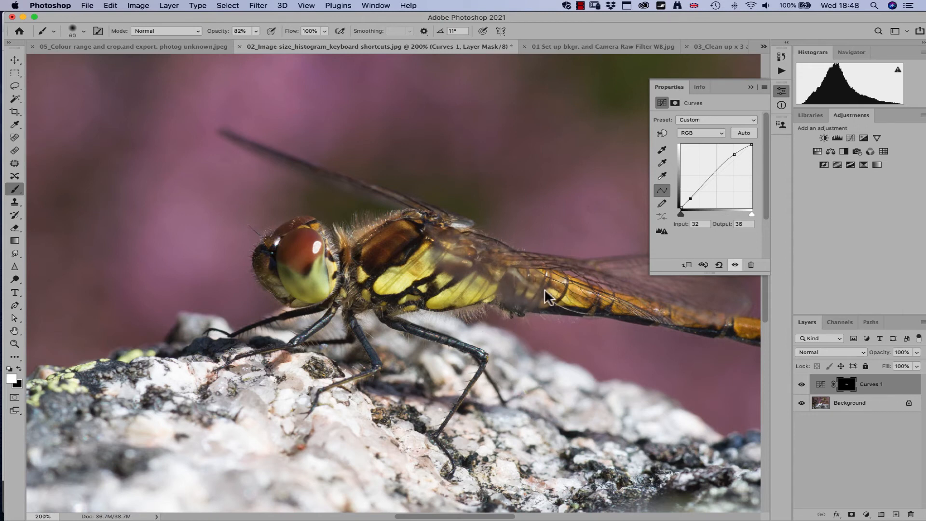
{"action": "key", "text": "bracketleft"}
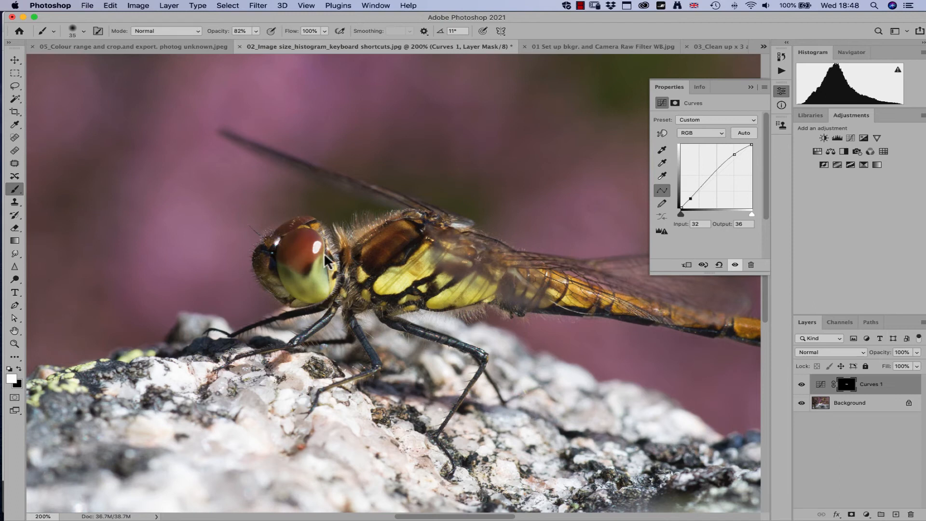
{"action": "right_click", "coordinate": [234, 198]}
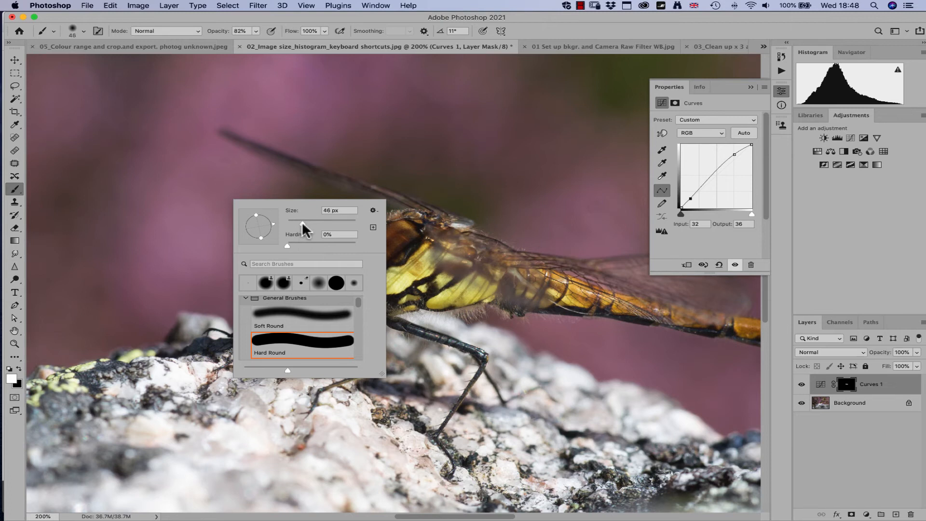
{"action": "left_click_drag", "start_coordinate": [299, 223], "coordinate": [302, 223]}
{"action": "left_click", "coordinate": [560, 27]}
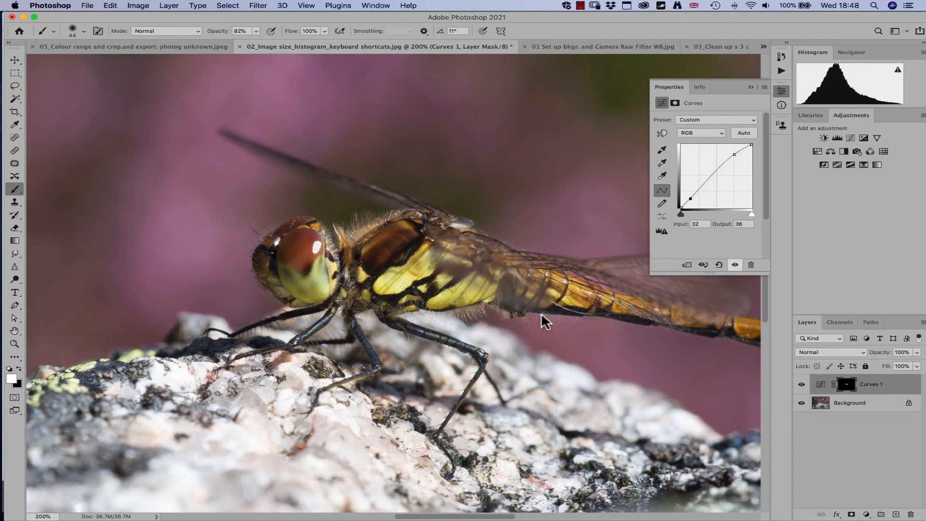
{"action": "left_click_drag", "start_coordinate": [641, 316], "coordinate": [343, 217]}
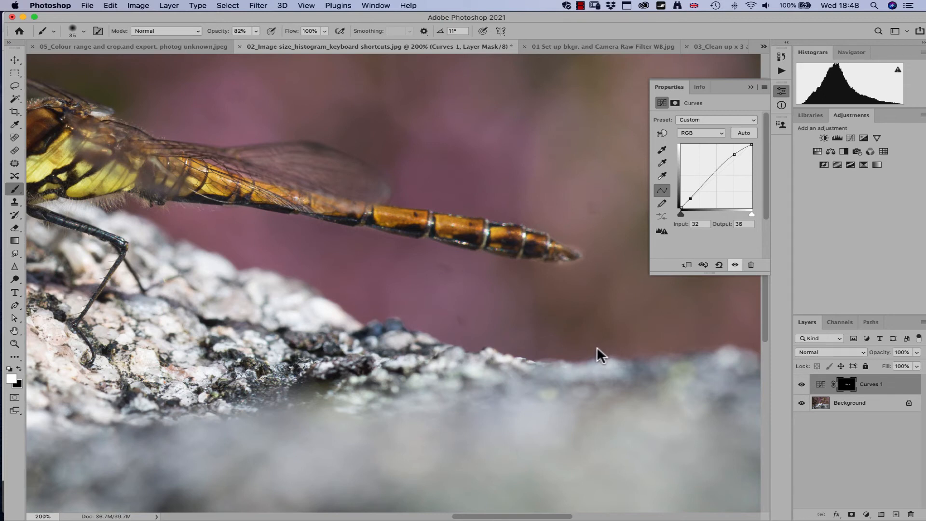
- Inspect the Curves mask's coverage around the dragonfly's tail with the red mask overlay, and fit the whole image in view
{"action": "key", "text": "x"}
{"action": "key", "text": "backslash"}
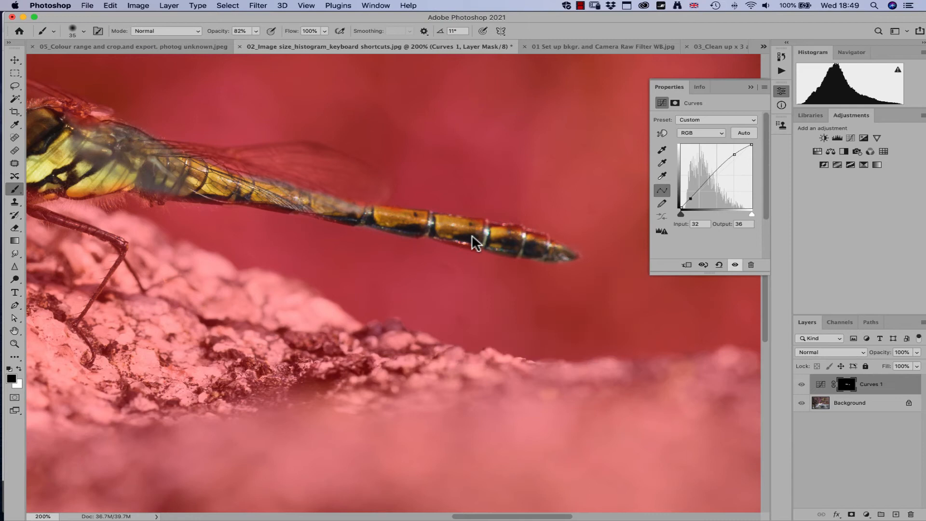
{"action": "key", "text": "x"}
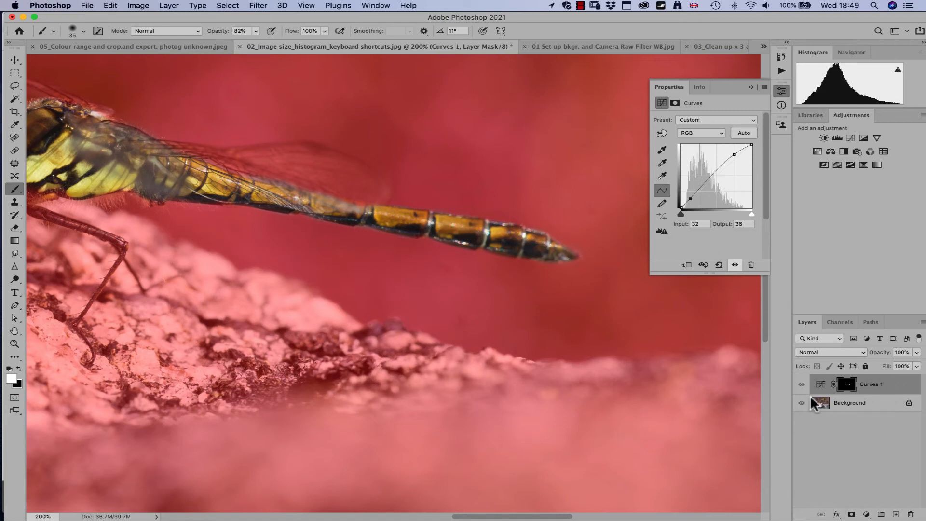
{"action": "key", "text": "backslash"}
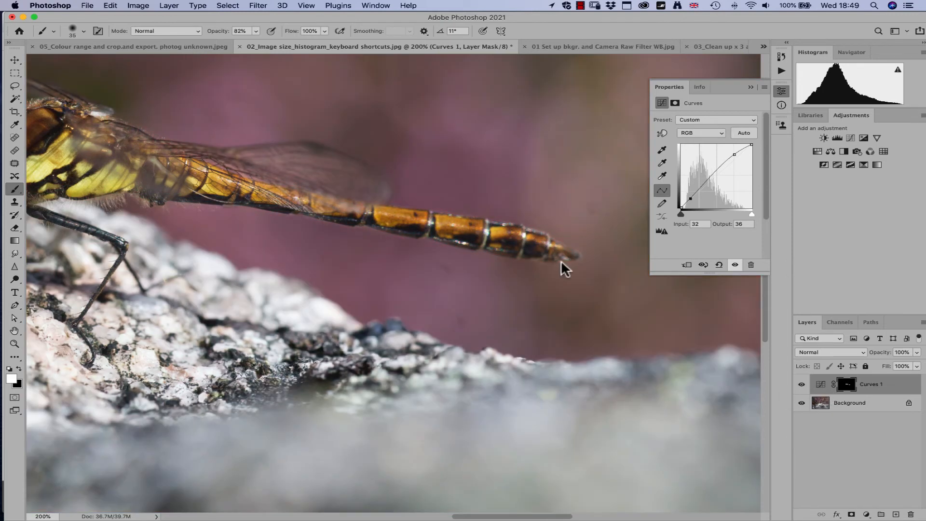
{"action": "key", "text": "super+0"}
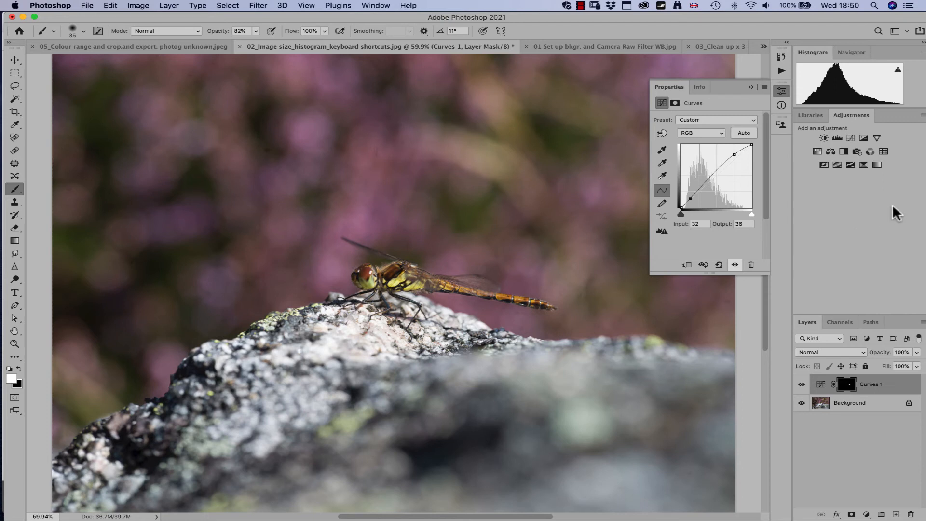
- Add a Hue/Saturation adjustment layer above Curves 1 and set its Saturation to +12
{"action": "left_click", "coordinate": [815, 150]}
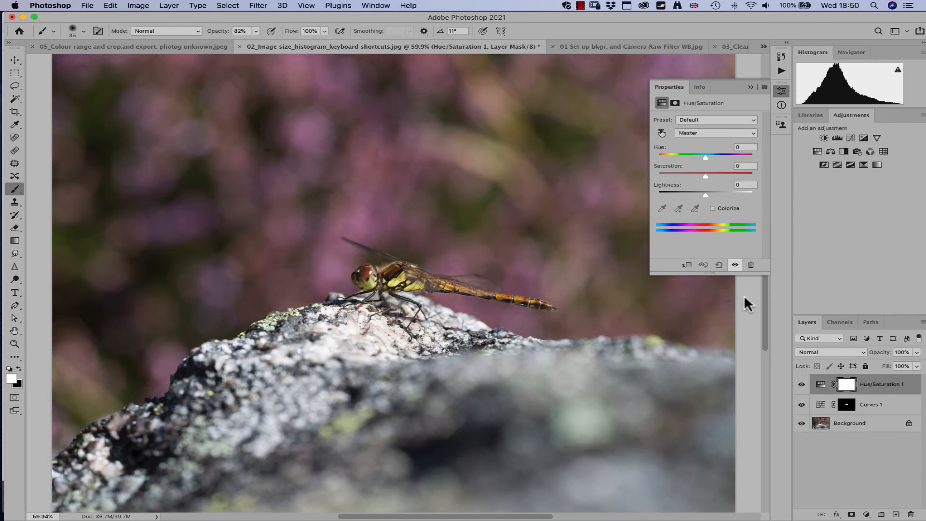
{"action": "left_click_drag", "start_coordinate": [705, 174], "coordinate": [727, 174]}
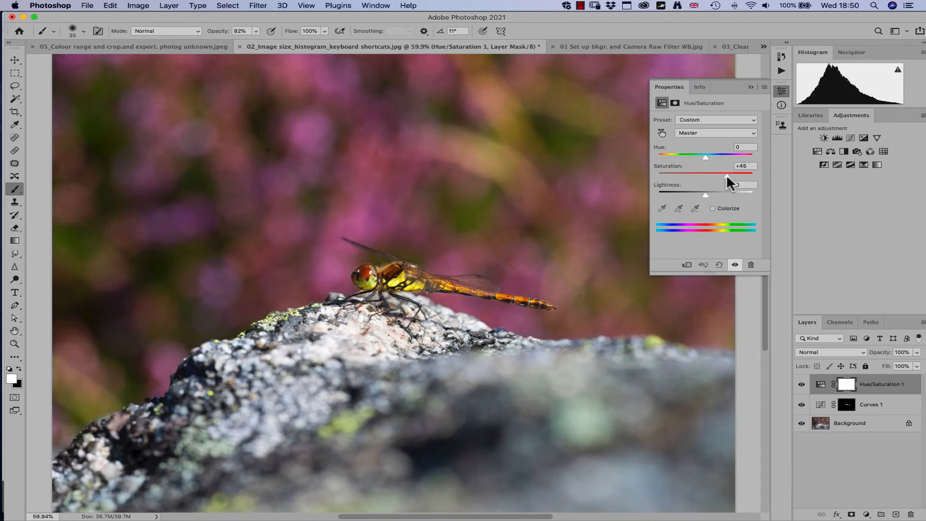
{"action": "mouse_move", "coordinate": [727, 174]}
{"action": "left_mouse_down"}
{"action": "mouse_move", "coordinate": [750, 175]}
{"action": "mouse_move", "coordinate": [710, 174]}
{"action": "left_mouse_up"}
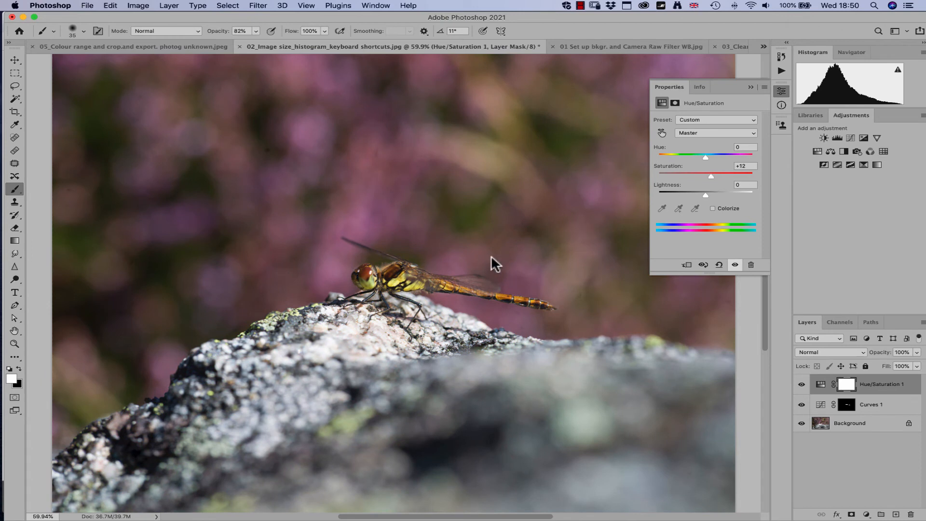
- Try clipping the Hue/Saturation layer to Curves 1 with Saturation at +37, restore +12 and release the clipping
{"action": "left_click", "coordinate": [898, 393], "text": "alt"}
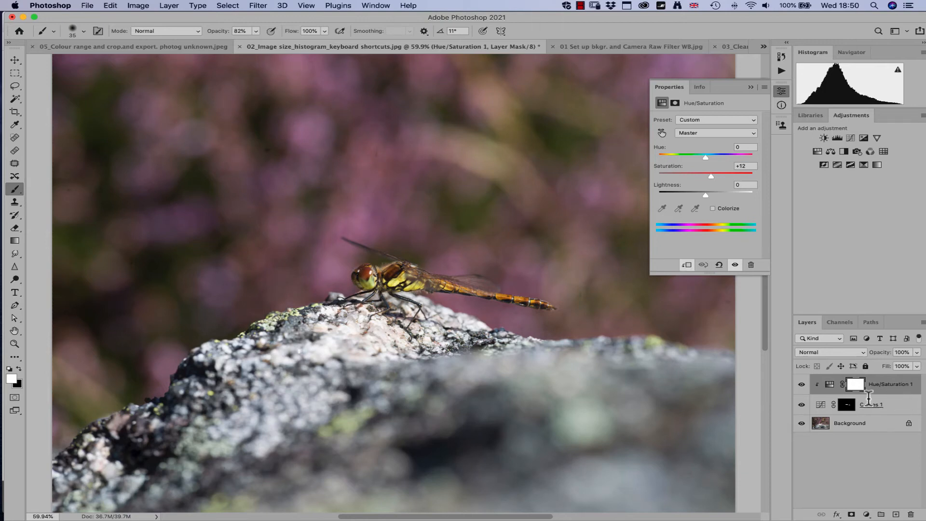
{"action": "left_click_drag", "start_coordinate": [710, 174], "coordinate": [727, 174]}
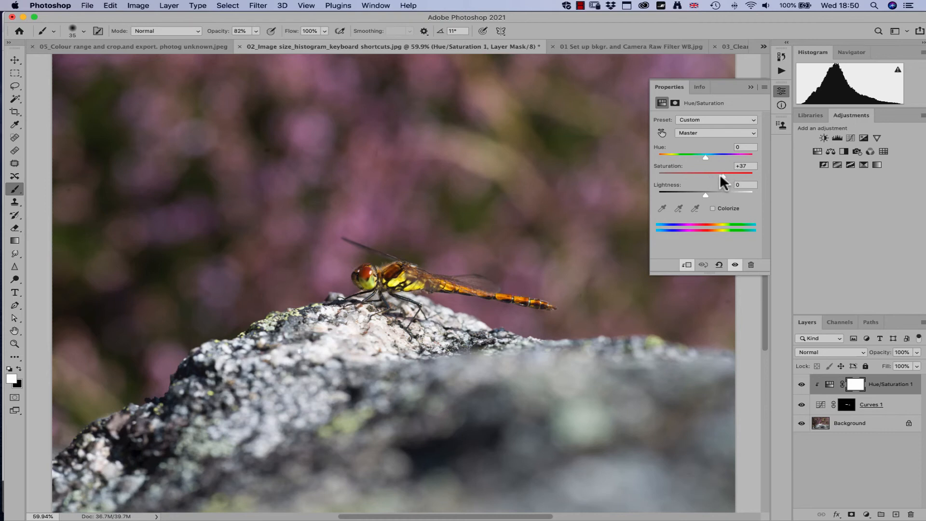
{"action": "left_click_drag", "start_coordinate": [718, 174], "coordinate": [711, 172]}
{"action": "key", "text": "super+z"}
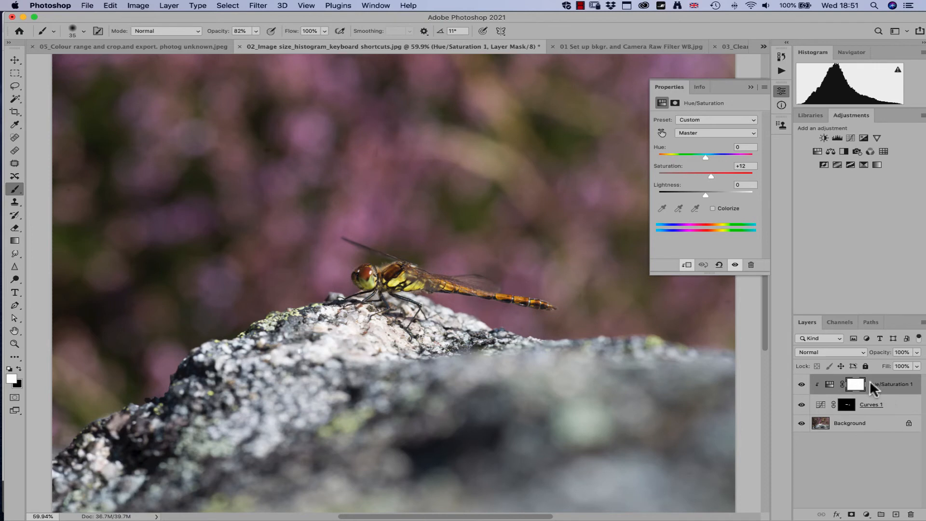
{"action": "left_click", "coordinate": [686, 265]}
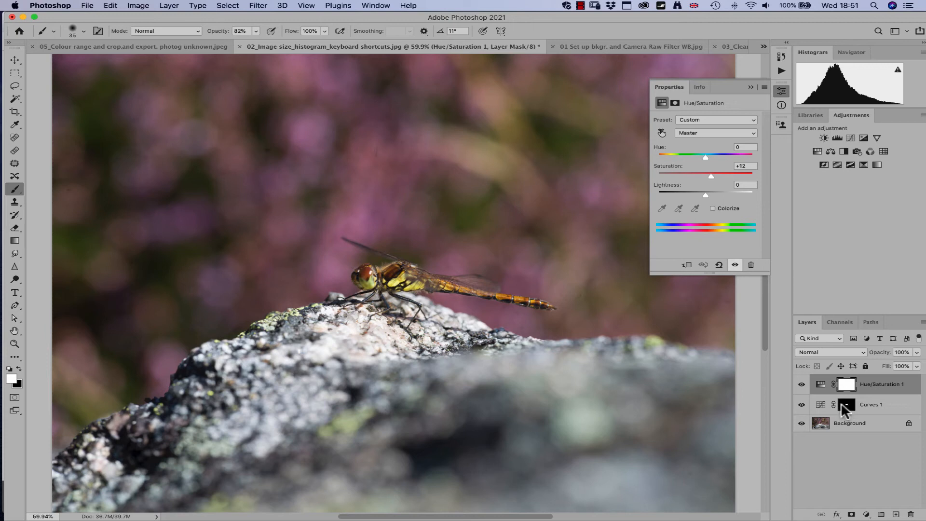
- Replace the Hue/Saturation layer's white mask with a copy of the Curves 1 layer mask
{"action": "left_click_drag", "start_coordinate": [848, 408], "coordinate": [845, 386]}
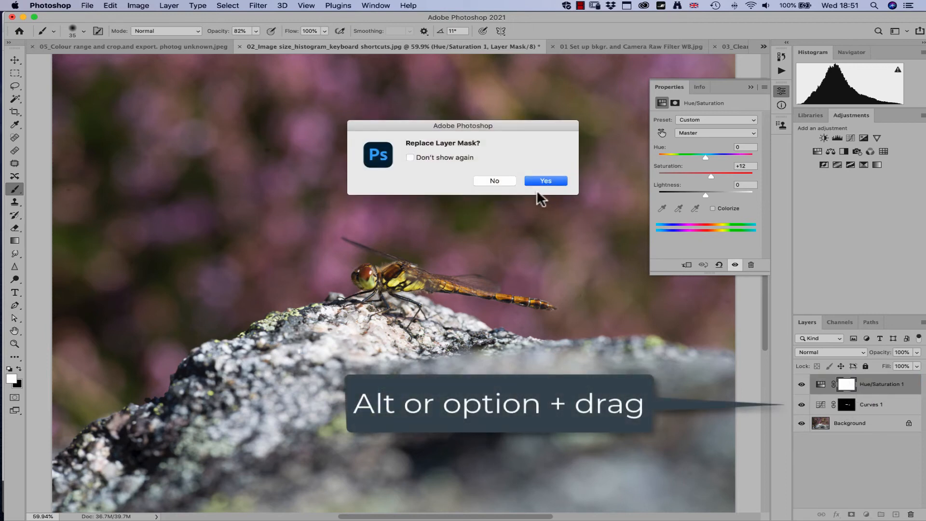
{"action": "left_click", "coordinate": [541, 180]}
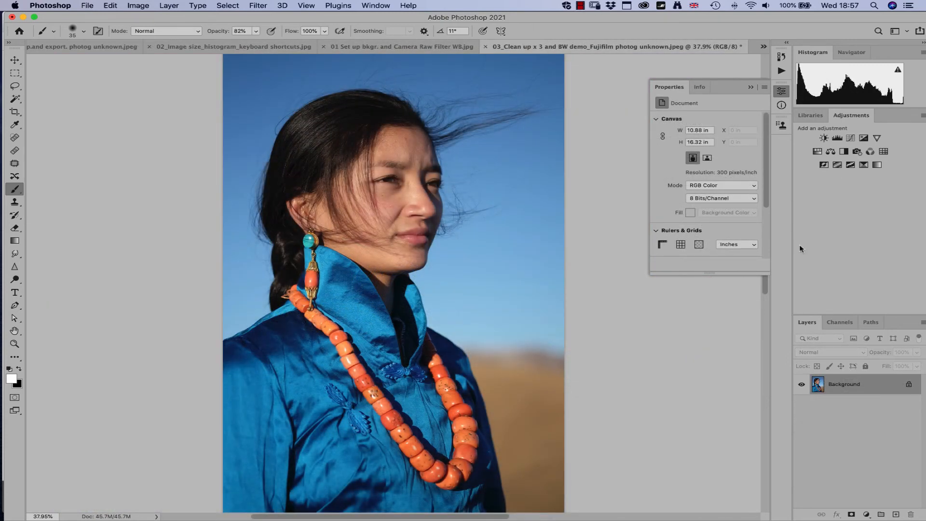
- Add a Black & White adjustment layer to the portrait with the Red Filter preset and lower Reds to 15
{"action": "left_click", "coordinate": [844, 152]}
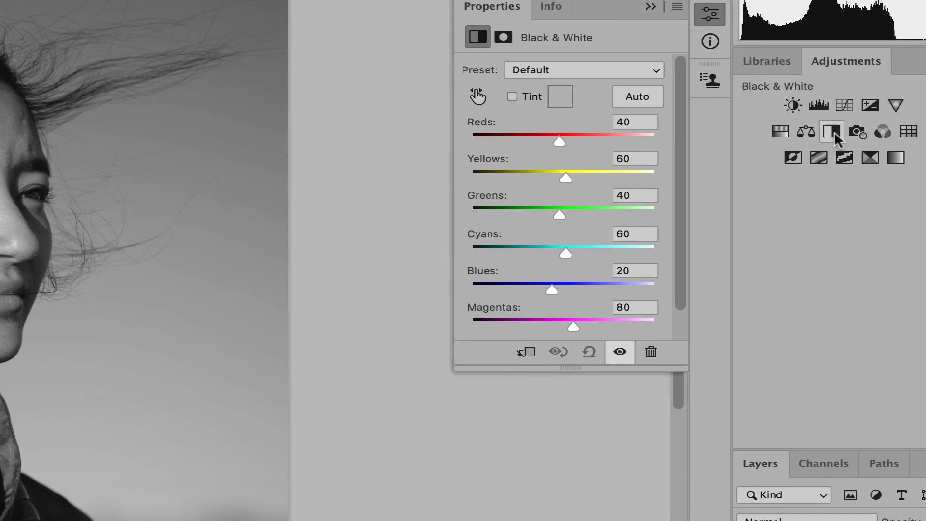
{"action": "left_click", "coordinate": [649, 68]}
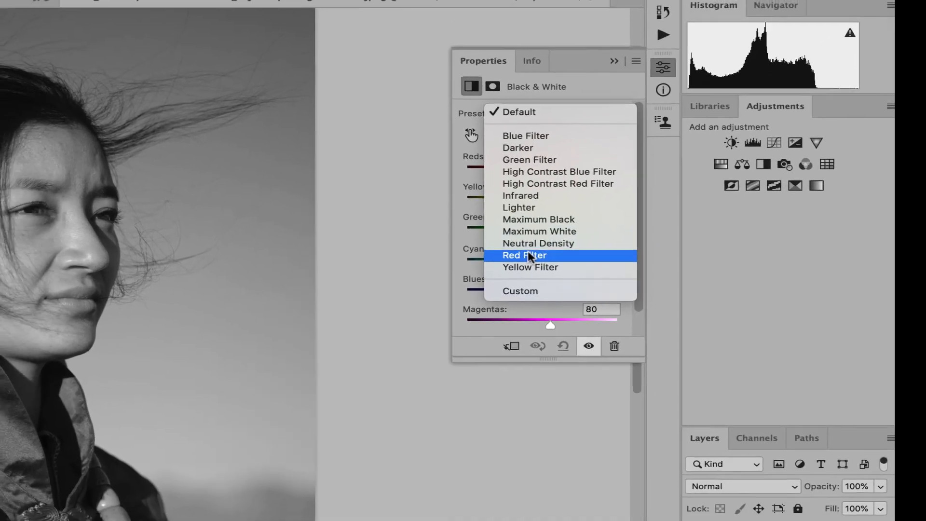
{"action": "left_click", "coordinate": [535, 243]}
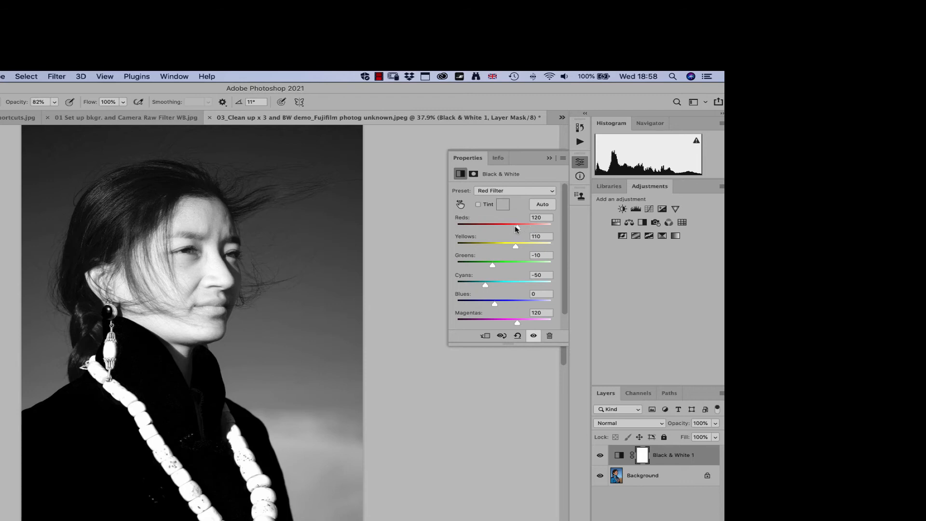
{"action": "left_click_drag", "start_coordinate": [516, 229], "coordinate": [498, 227]}
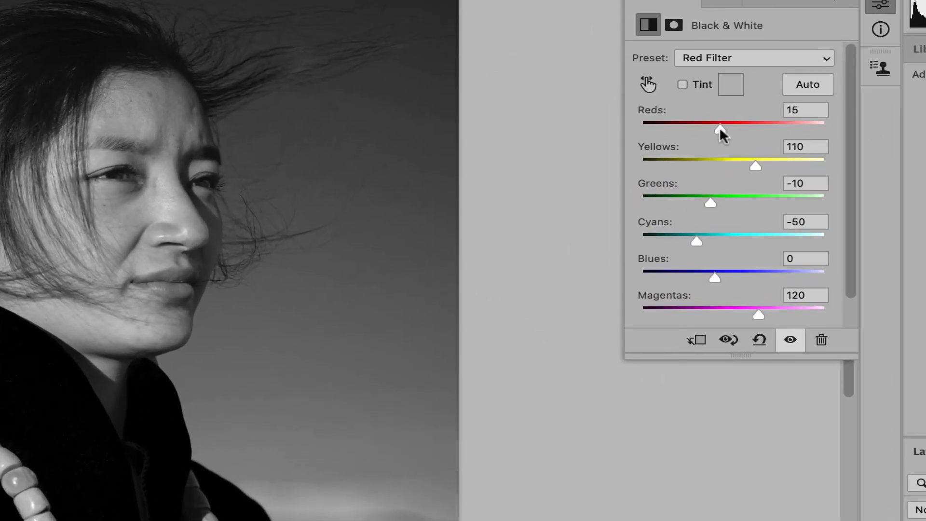
{"action": "left_click_drag", "start_coordinate": [719, 126], "coordinate": [719, 127]}
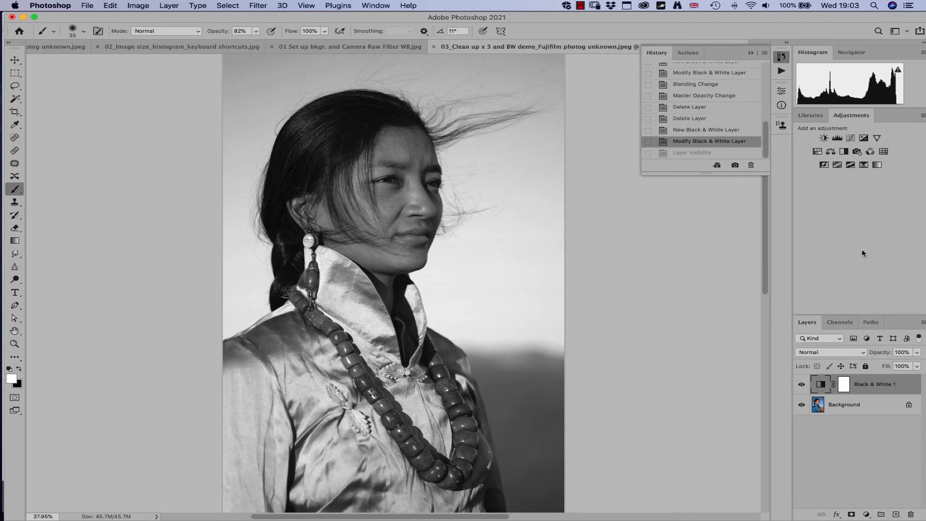
- Add a Curves adjustment, hide the Black & White layer, and shape an RGB S-curve with raised highlights and shadows at input 32, output 22
{"action": "left_click", "coordinate": [850, 138]}
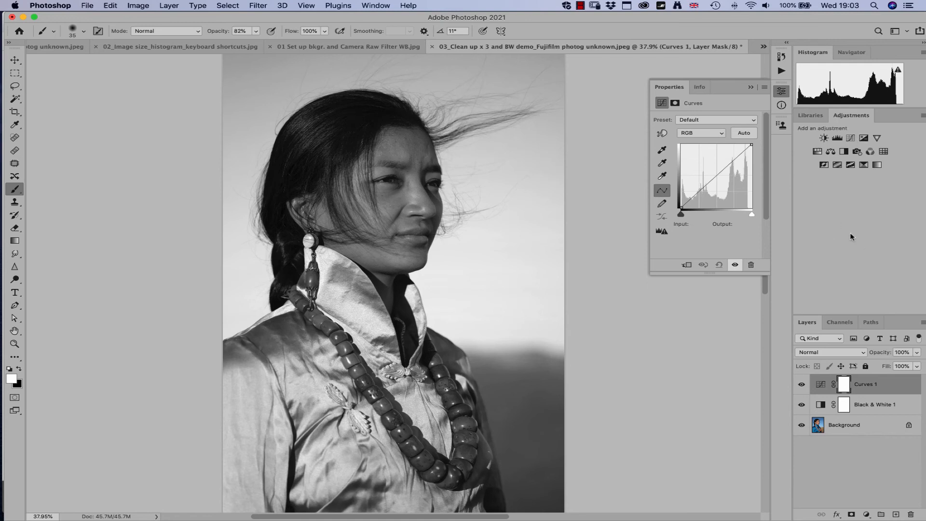
{"action": "left_click", "coordinate": [801, 404]}
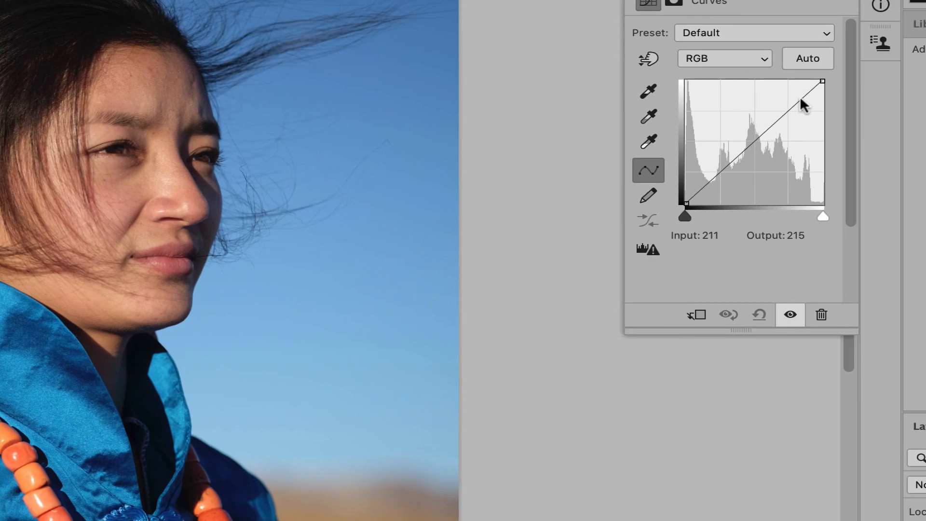
{"action": "left_click_drag", "start_coordinate": [797, 97], "coordinate": [796, 93]}
{"action": "left_click_drag", "start_coordinate": [703, 184], "coordinate": [703, 192]}
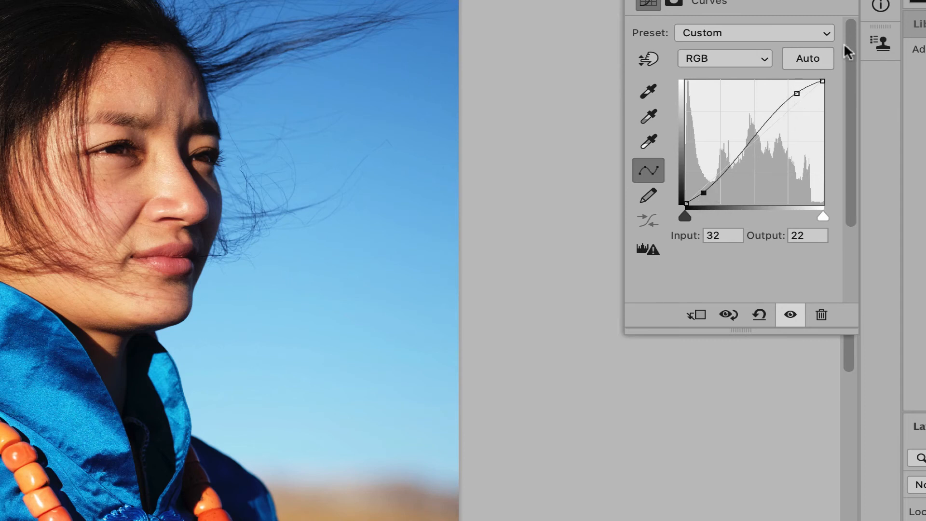
- Try moving the Red channel curve's white point to input 229 and its black point, and restore the straight line
{"action": "left_click", "coordinate": [758, 55]}
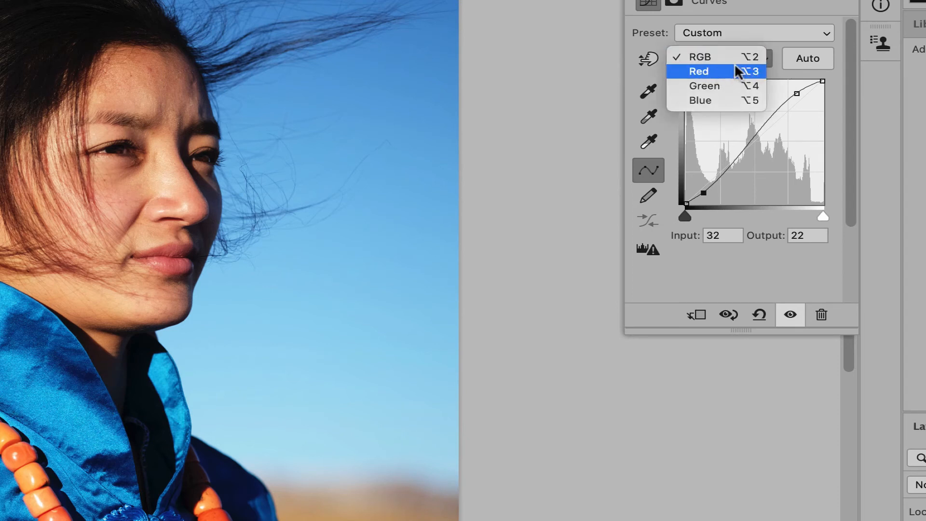
{"action": "left_click", "coordinate": [716, 71]}
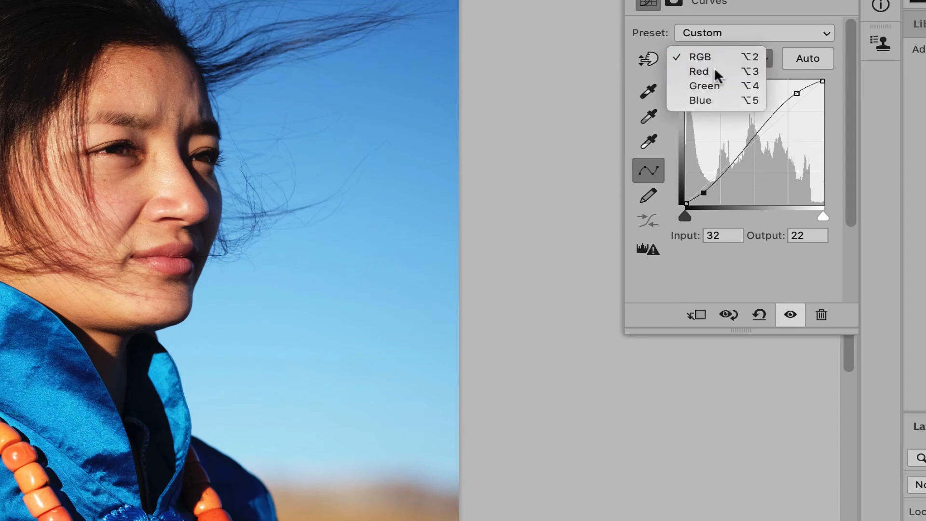
{"action": "left_click_drag", "start_coordinate": [826, 81], "coordinate": [812, 73]}
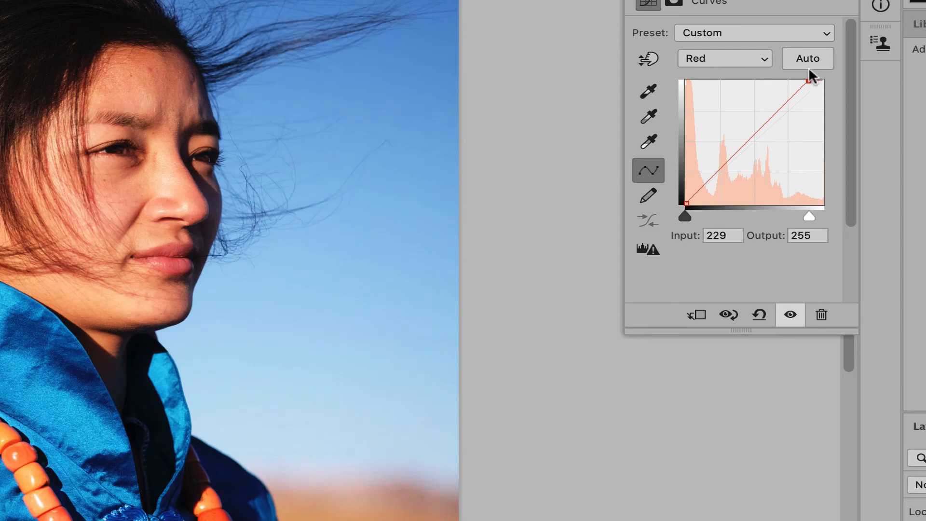
{"action": "left_click_drag", "start_coordinate": [684, 200], "coordinate": [632, 224]}
{"action": "left_click_drag", "start_coordinate": [809, 82], "coordinate": [852, 74]}
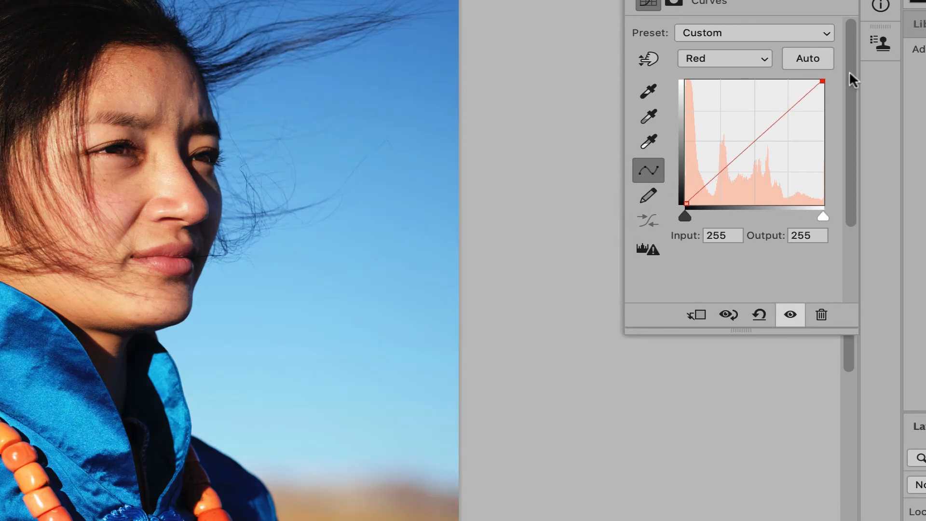
- Shape the Blue channel curve with a shadow point at input 32, output 50 and a highlight point at input 217, output 197
{"action": "left_click", "coordinate": [762, 57]}
{"action": "left_click", "coordinate": [713, 86]}
{"action": "left_click_drag", "start_coordinate": [795, 93], "coordinate": [792, 95]}
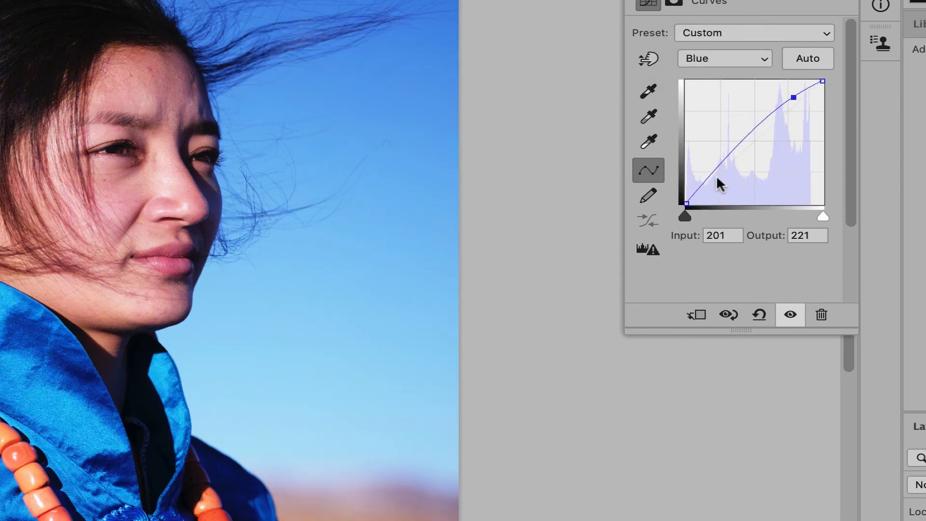
{"action": "mouse_move", "coordinate": [707, 175]}
{"action": "left_mouse_down"}
{"action": "mouse_move", "coordinate": [713, 191]}
{"action": "mouse_move", "coordinate": [708, 181]}
{"action": "left_mouse_up"}
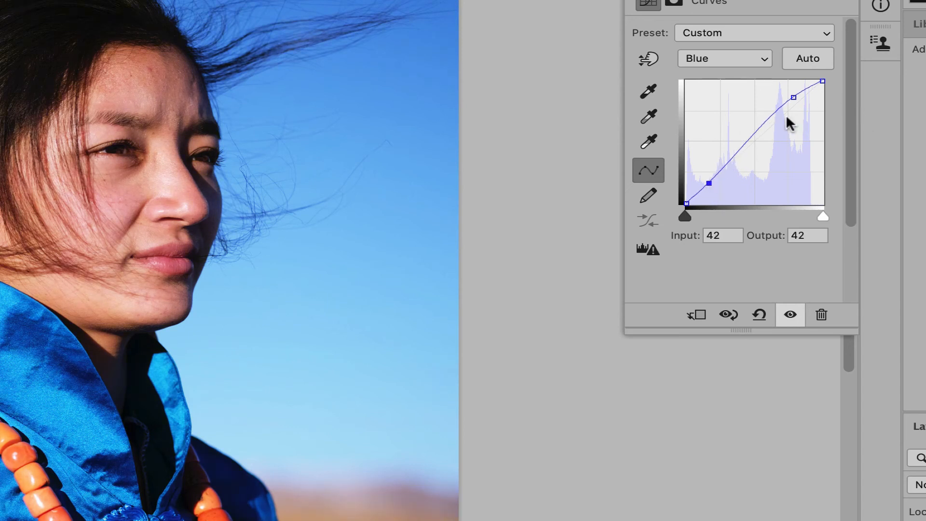
{"action": "left_click_drag", "start_coordinate": [708, 182], "coordinate": [702, 179]}
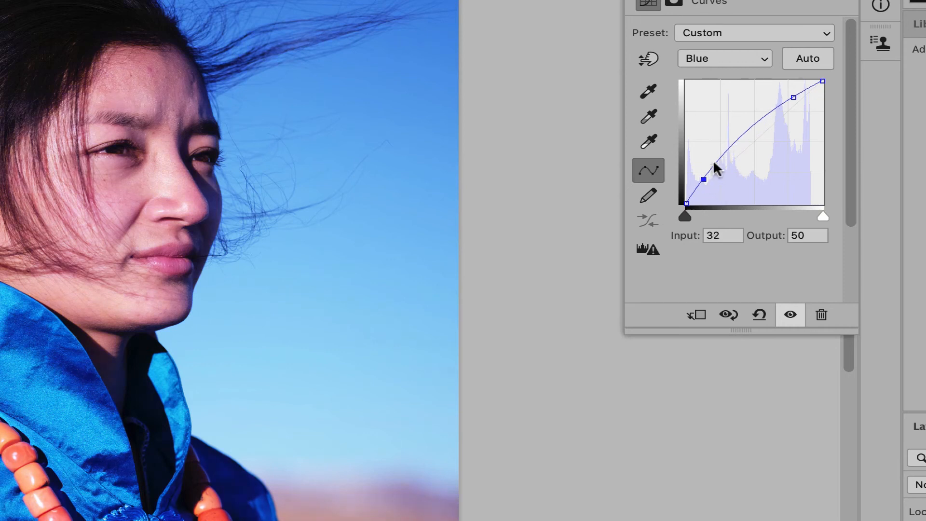
{"action": "left_click_drag", "start_coordinate": [795, 97], "coordinate": [802, 109]}
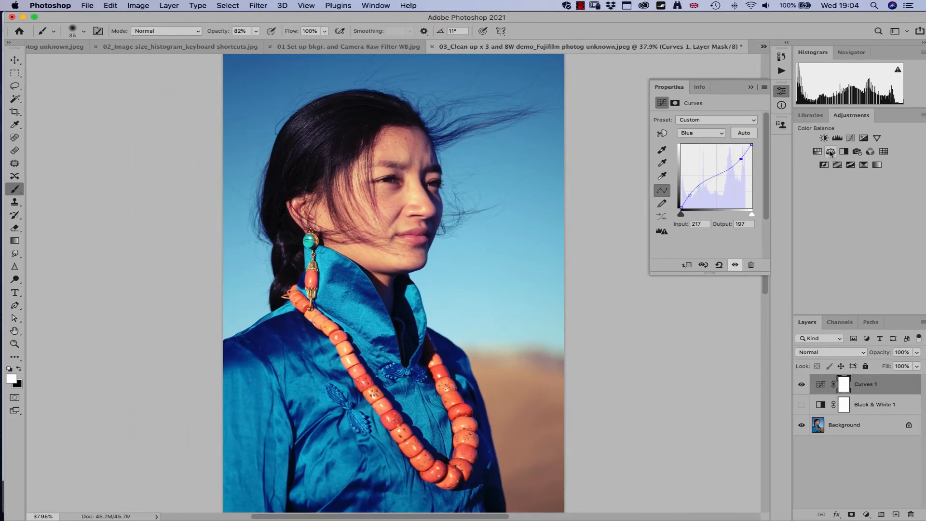
- Try a Color Balance adjustment layer above Curves 1, look at its tone ranges, and delete the layer
{"action": "left_click", "coordinate": [831, 153]}
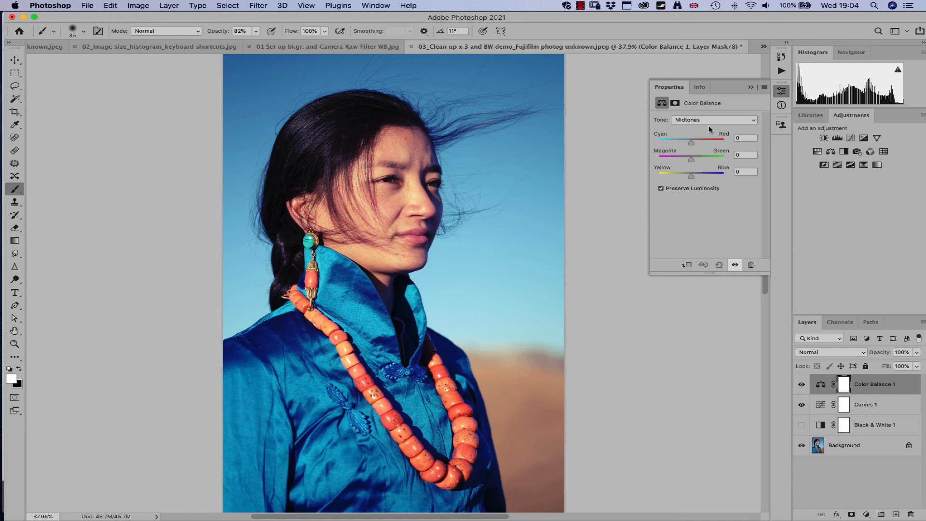
{"action": "left_click", "coordinate": [736, 119]}
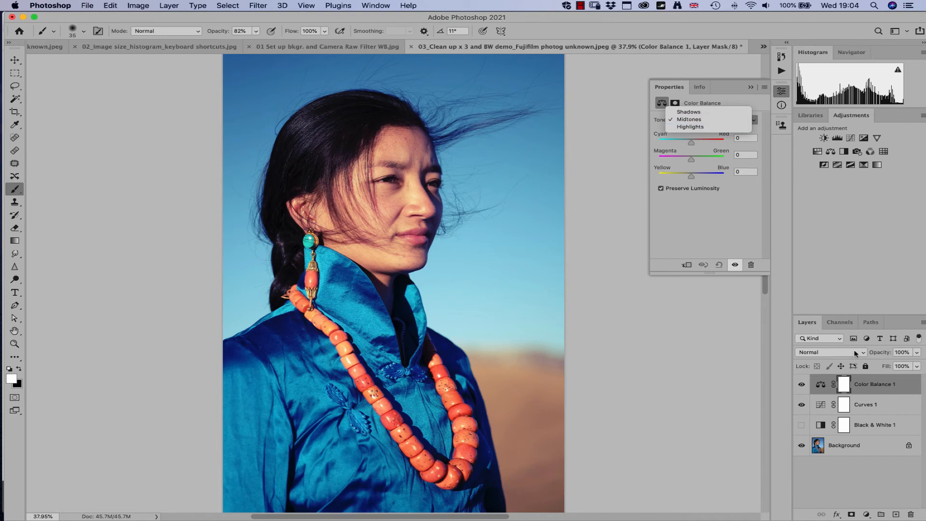
{"action": "left_click", "coordinate": [660, 374]}
{"action": "key", "text": "BackSpace"}
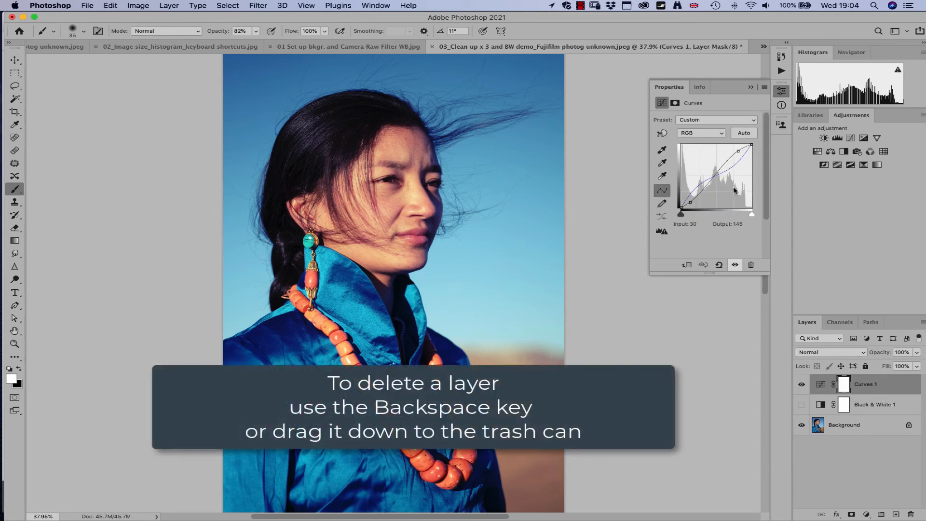
- Lower the midtones of the Green channel curve slightly on the Curves 1 adjustment layer
{"action": "left_click", "coordinate": [716, 134]}
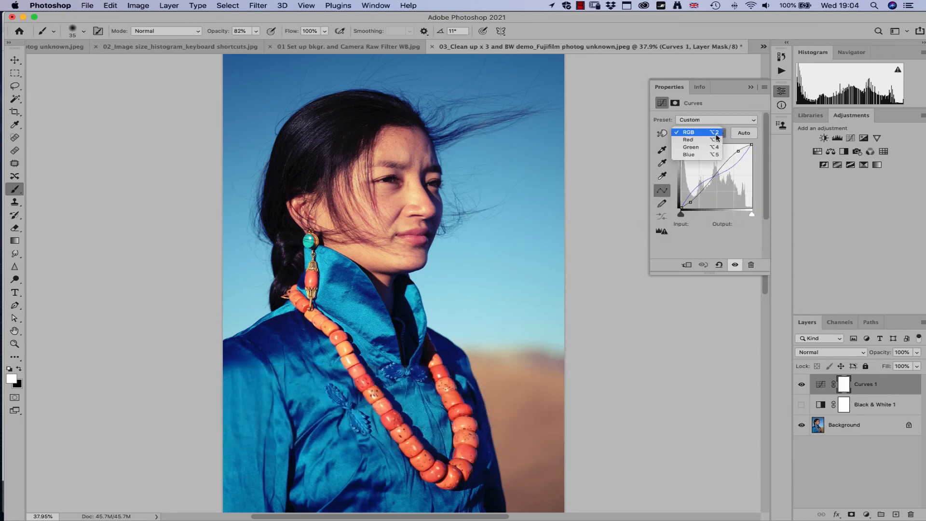
{"action": "left_click", "coordinate": [690, 147]}
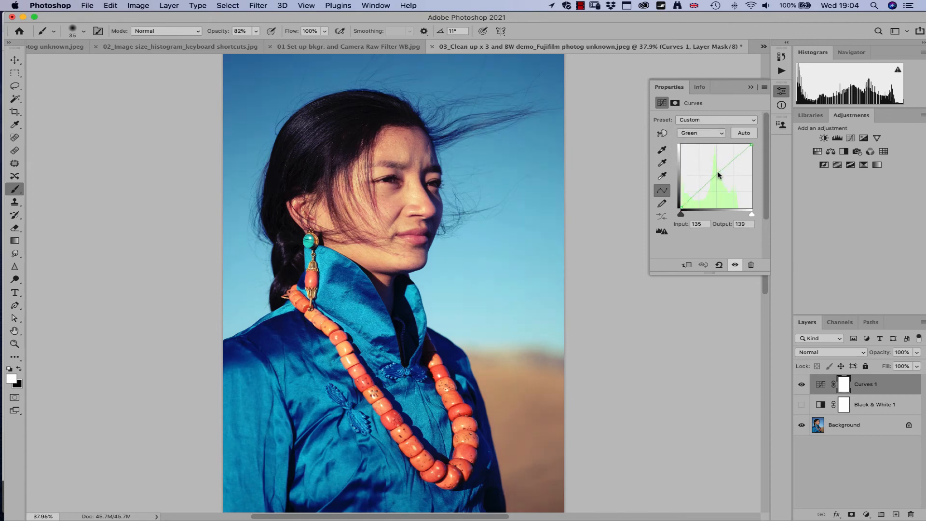
{"action": "left_click_drag", "start_coordinate": [718, 174], "coordinate": [720, 177]}
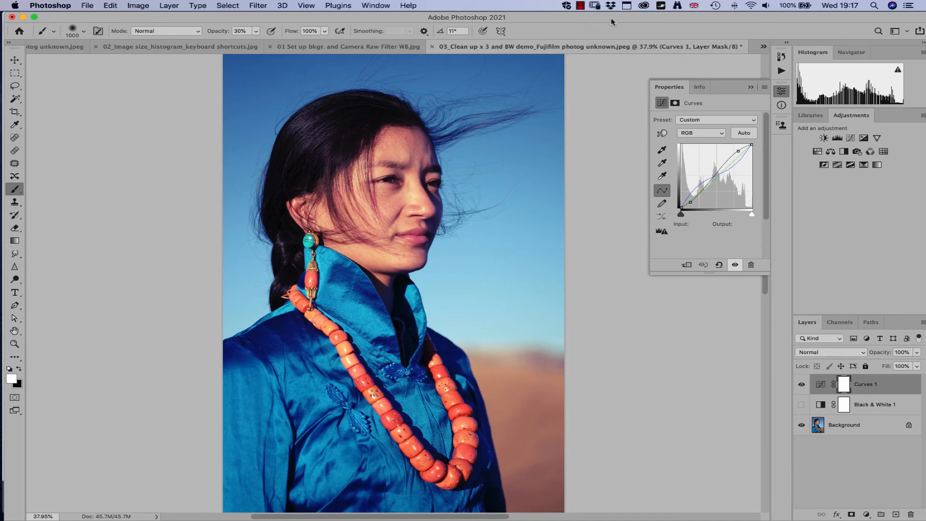
- Switch to the document 04_Colour demo_photog unknown.jpeg and add a Hue/Saturation adjustment layer above the Background
{"action": "left_click", "coordinate": [763, 46]}
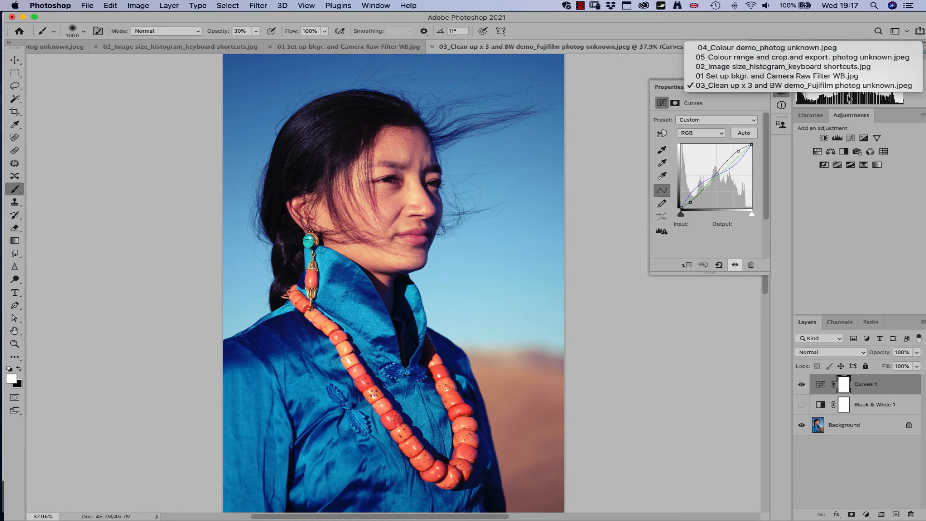
{"action": "left_click", "coordinate": [768, 47]}
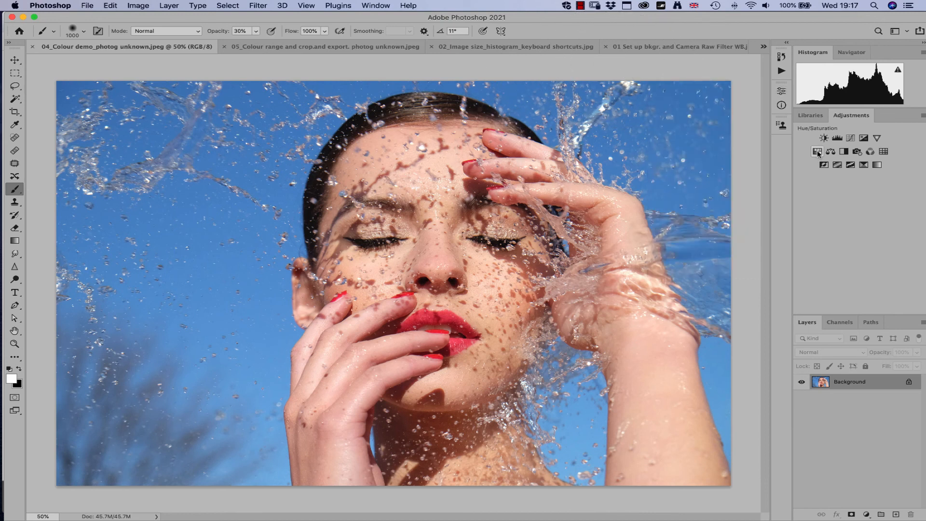
{"action": "left_click", "coordinate": [816, 152]}
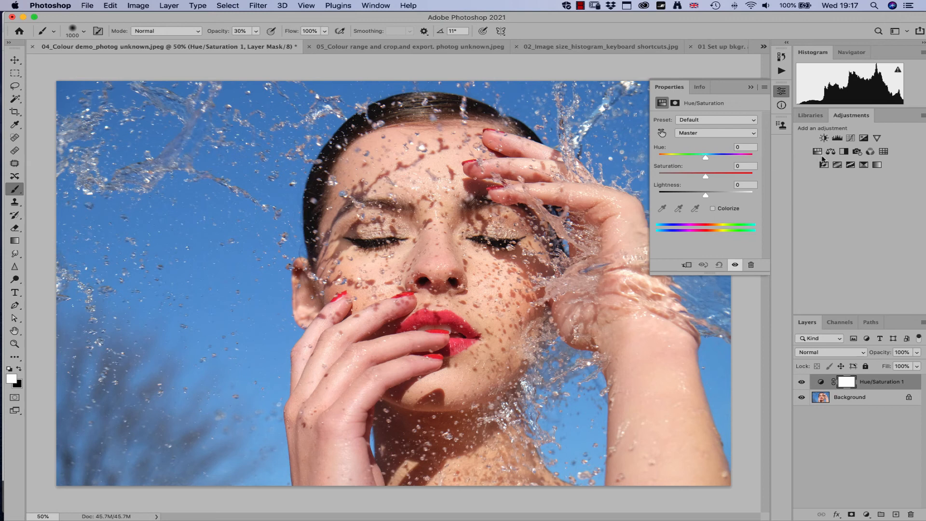
- Sample the blue sky with the on-image adjustment tool and set the Cyans saturation to +15
{"action": "left_click", "coordinate": [662, 134]}
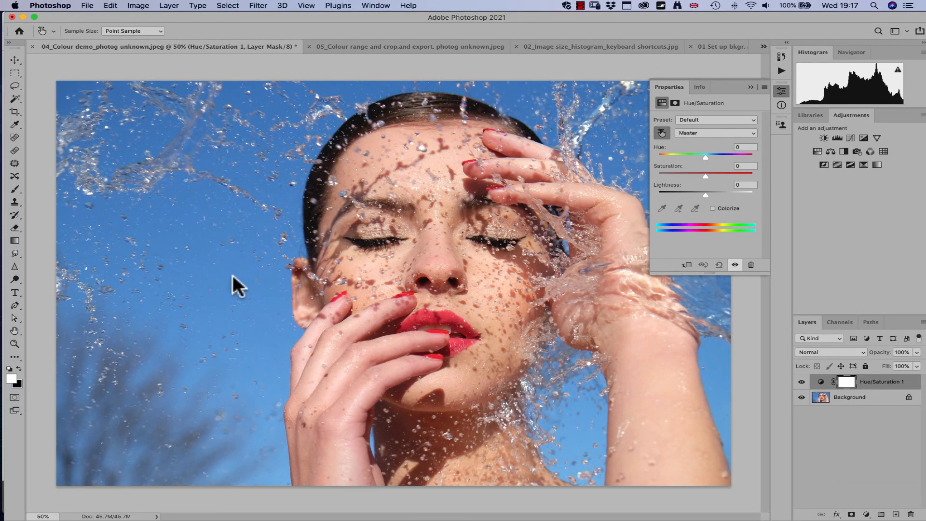
{"action": "left_click", "coordinate": [240, 266]}
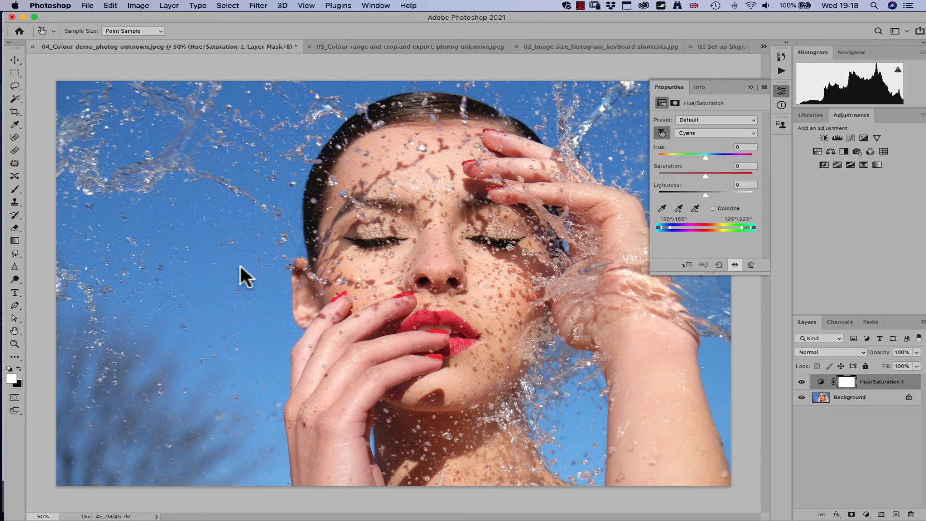
{"action": "left_click_drag", "start_coordinate": [233, 266], "coordinate": [273, 261]}
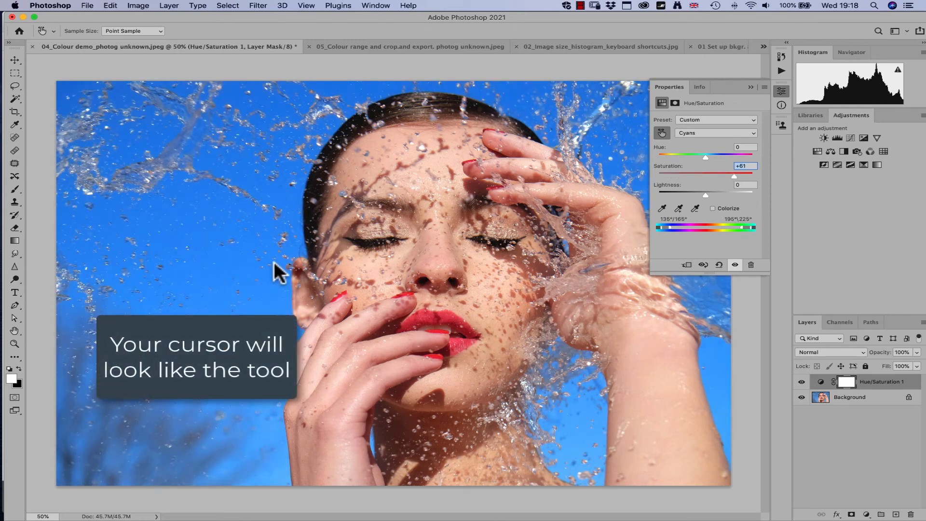
{"action": "mouse_move", "coordinate": [274, 261]}
{"action": "left_mouse_down"}
{"action": "mouse_move", "coordinate": [288, 264]}
{"action": "mouse_move", "coordinate": [242, 262]}
{"action": "mouse_move", "coordinate": [280, 261]}
{"action": "mouse_move", "coordinate": [255, 261]}
{"action": "left_mouse_up"}
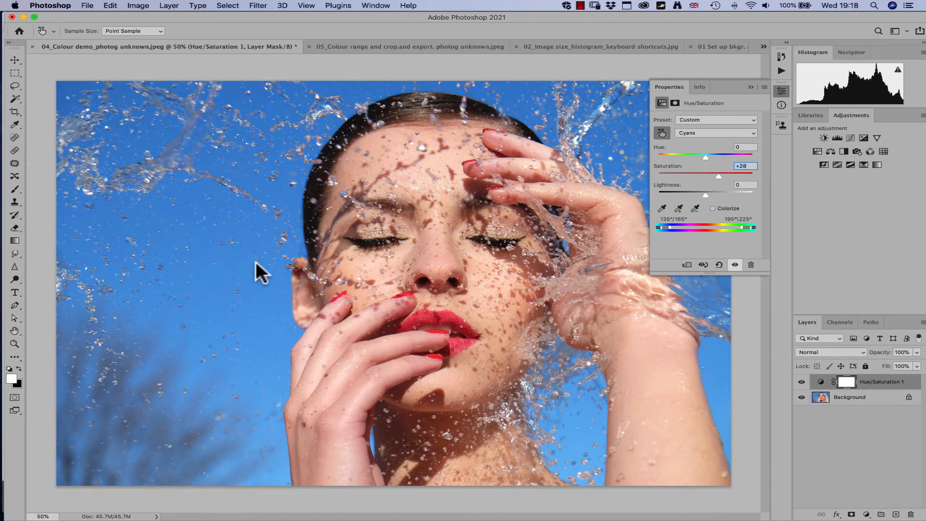
{"action": "left_click_drag", "start_coordinate": [250, 263], "coordinate": [246, 264]}
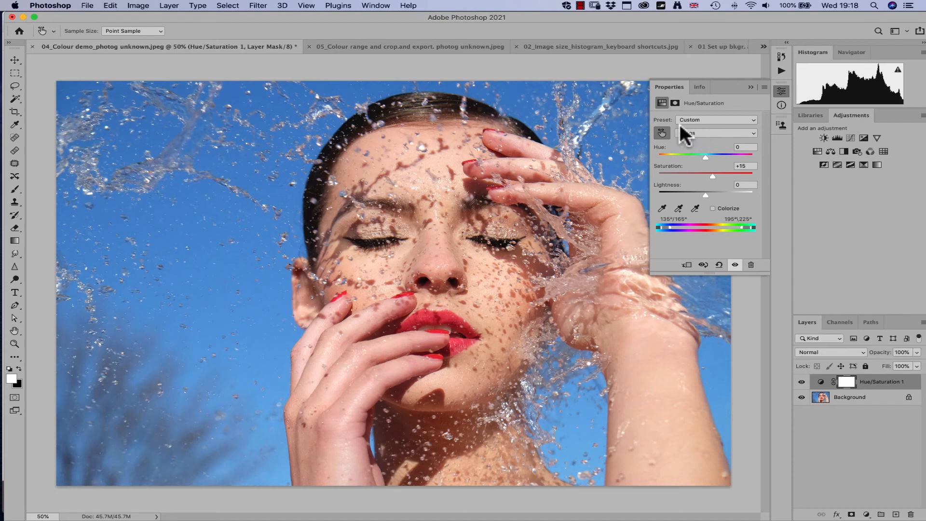
- Look through the Hue/Saturation colour ranges, keep Cyans, and lower the Cyans lightness
{"action": "left_click", "coordinate": [733, 132]}
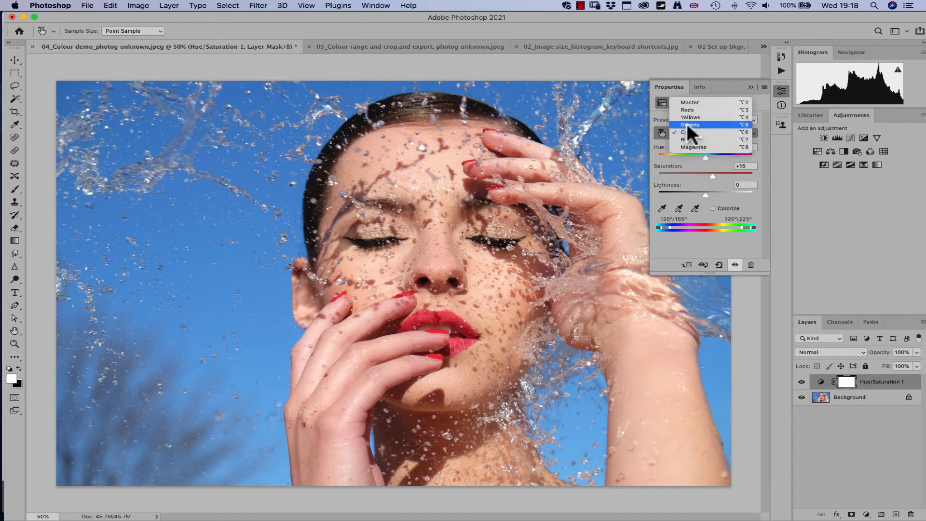
{"action": "left_click", "coordinate": [719, 160]}
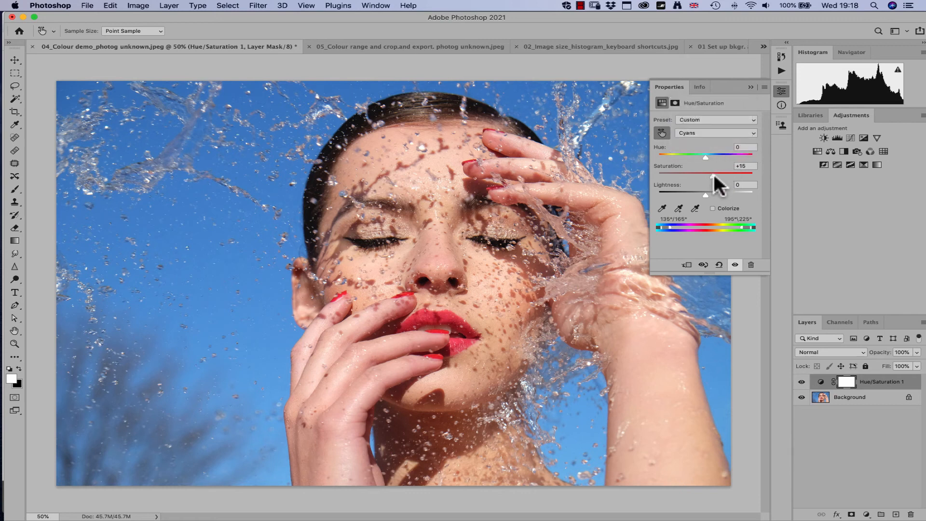
{"action": "left_click_drag", "start_coordinate": [705, 192], "coordinate": [680, 192]}
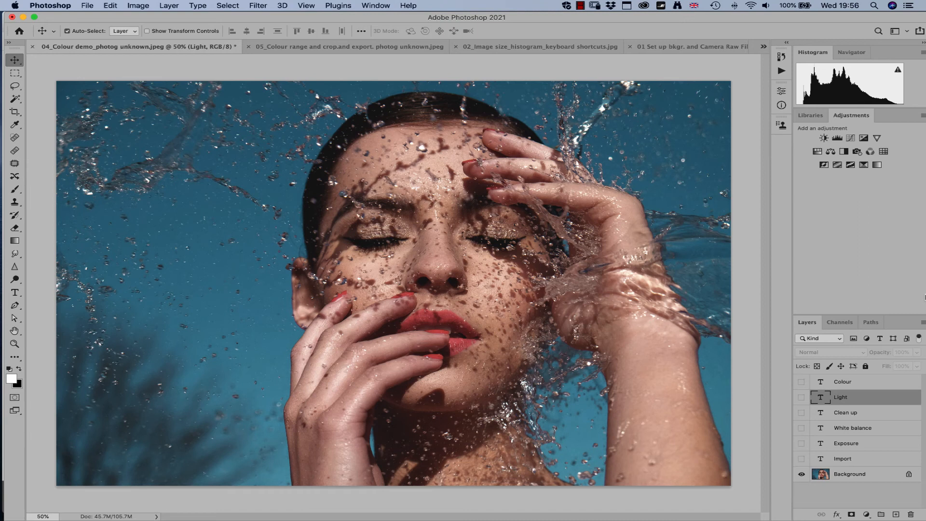
- Show the text layers Import, Exposure, White balance, Clean up, Light and Colour in turn, and select the Colour layer
{"action": "left_click", "coordinate": [802, 458]}
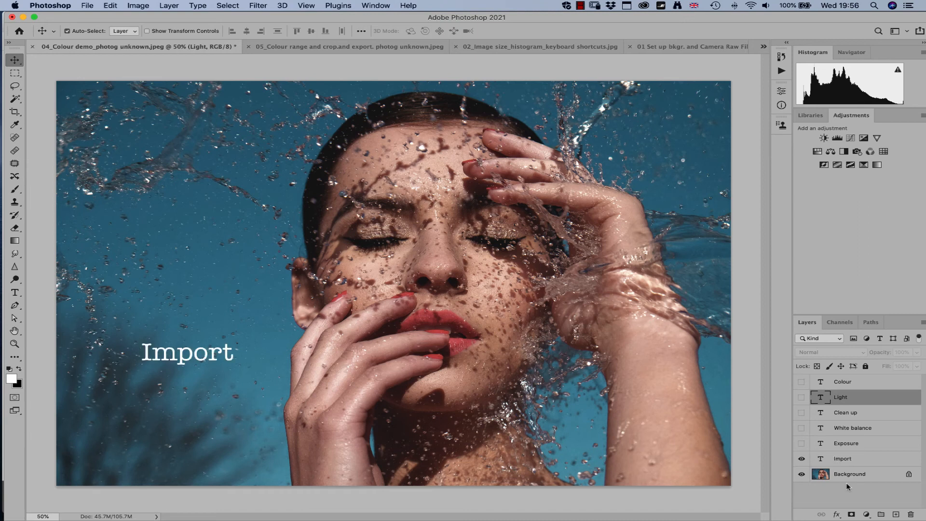
{"action": "left_click", "coordinate": [802, 443]}
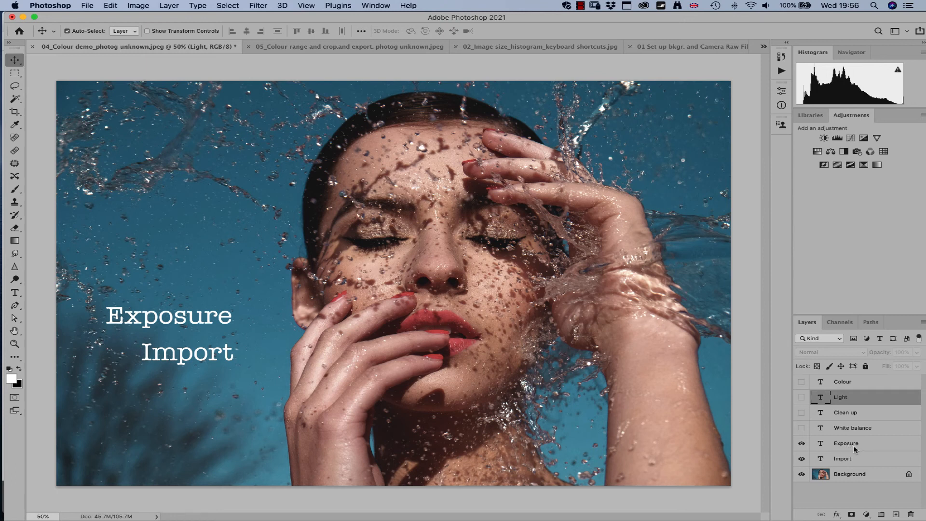
{"action": "left_click", "coordinate": [801, 428]}
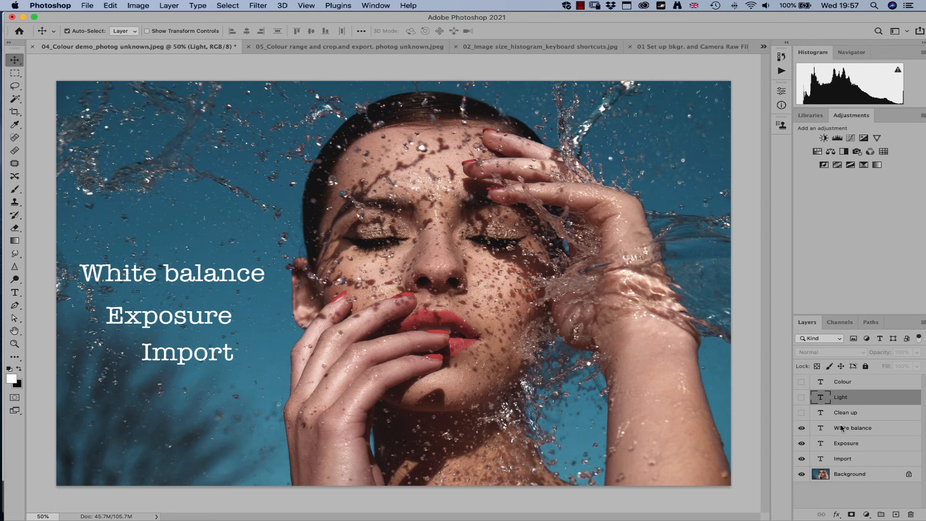
{"action": "left_click", "coordinate": [801, 412]}
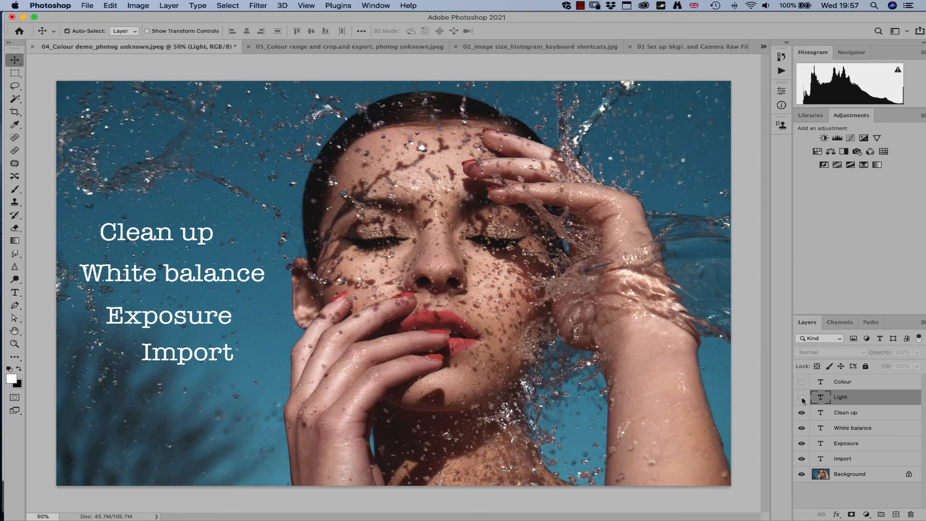
{"action": "left_click", "coordinate": [801, 397]}
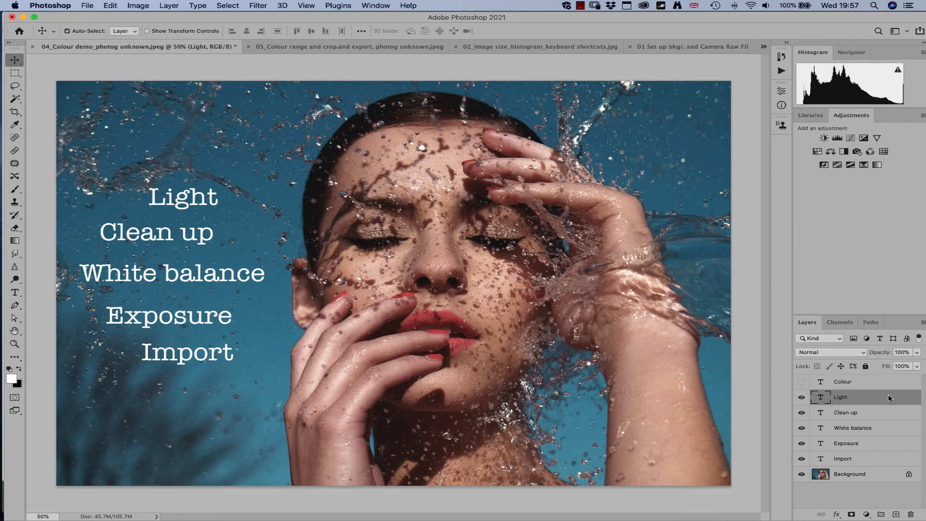
{"action": "left_click", "coordinate": [801, 382]}
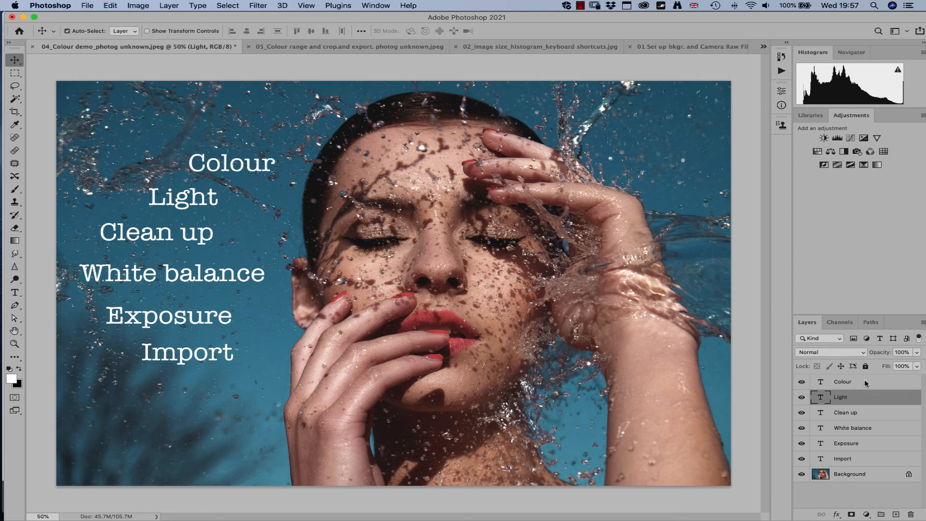
{"action": "left_click", "coordinate": [868, 382]}
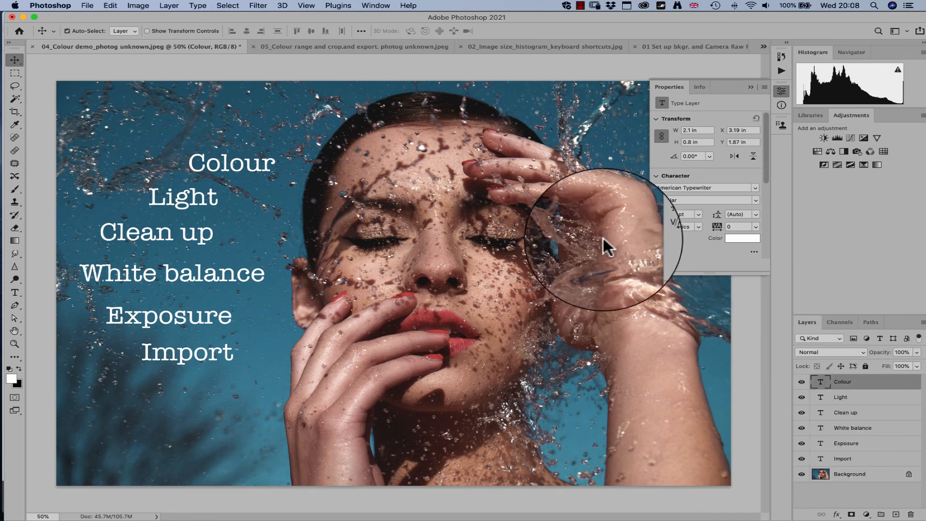
- Try saving the layered image as a Photoshop file with Layers included, and cancel the save
{"action": "left_click", "coordinate": [87, 5]}
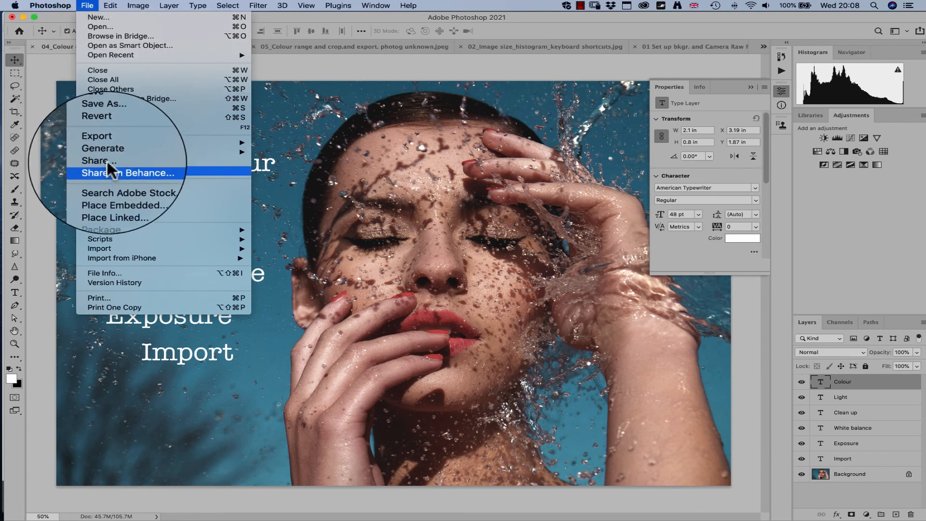
{"action": "left_click", "coordinate": [285, 124]}
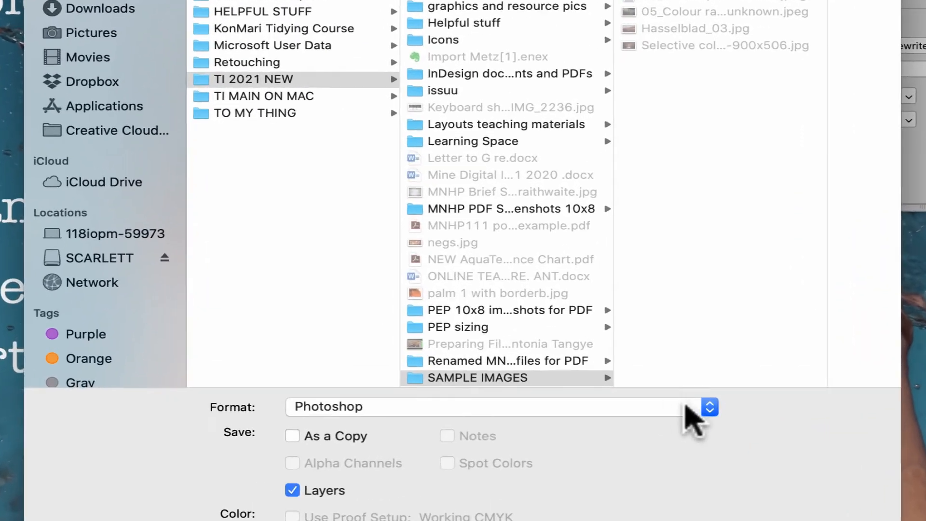
{"action": "left_click", "coordinate": [709, 408]}
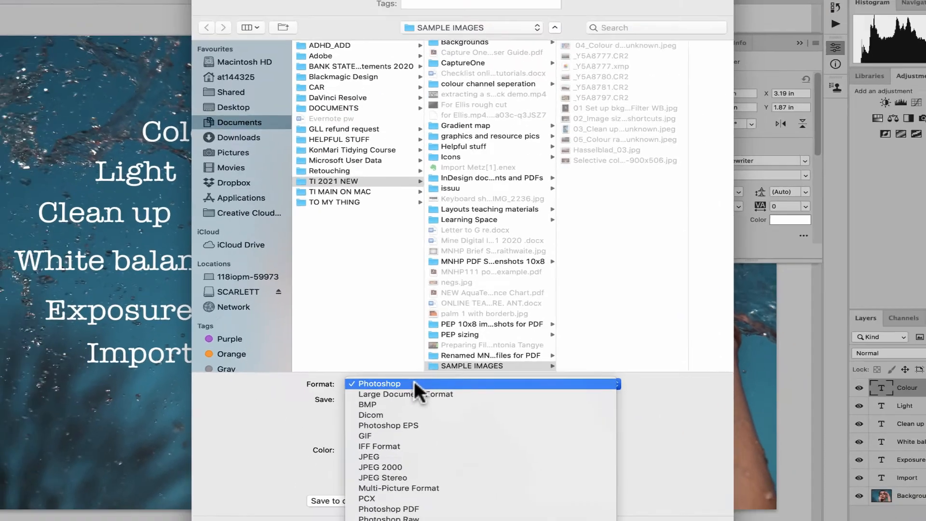
{"action": "left_click", "coordinate": [415, 383]}
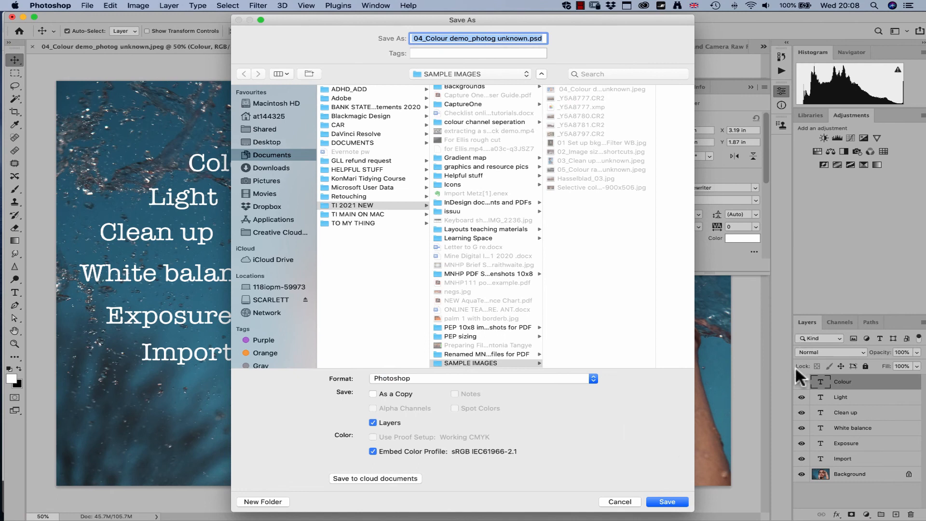
{"action": "left_click", "coordinate": [619, 503]}
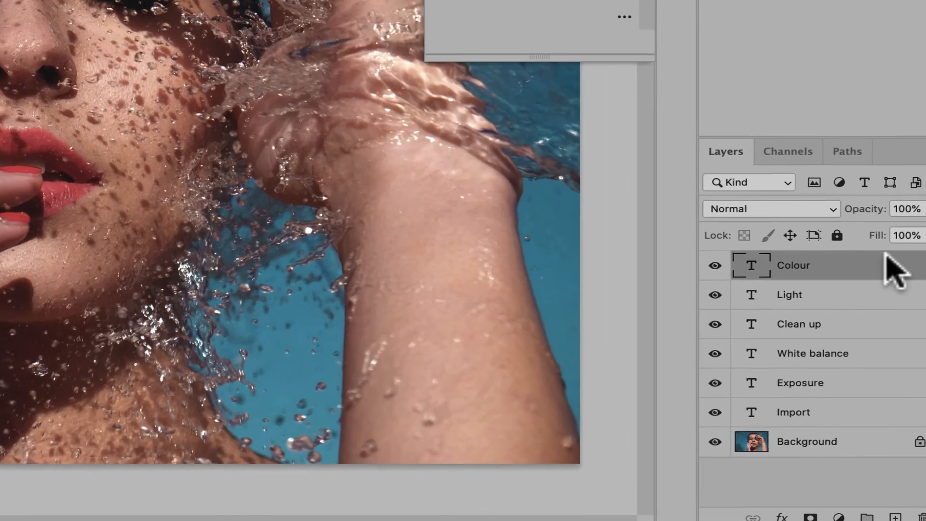
- Flatten the text layers and the Background into a single layer, and collapse the document properties
{"action": "right_click", "coordinate": [887, 260]}
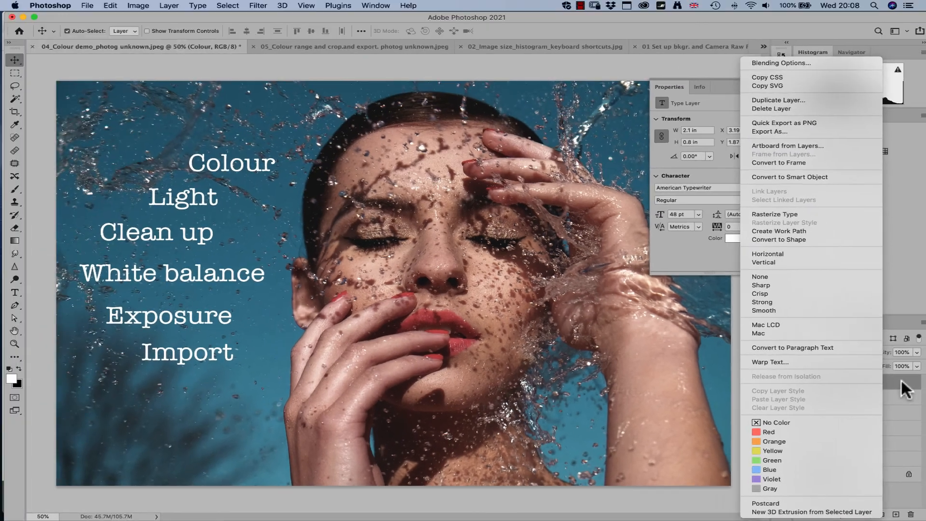
{"action": "left_click", "coordinate": [911, 270]}
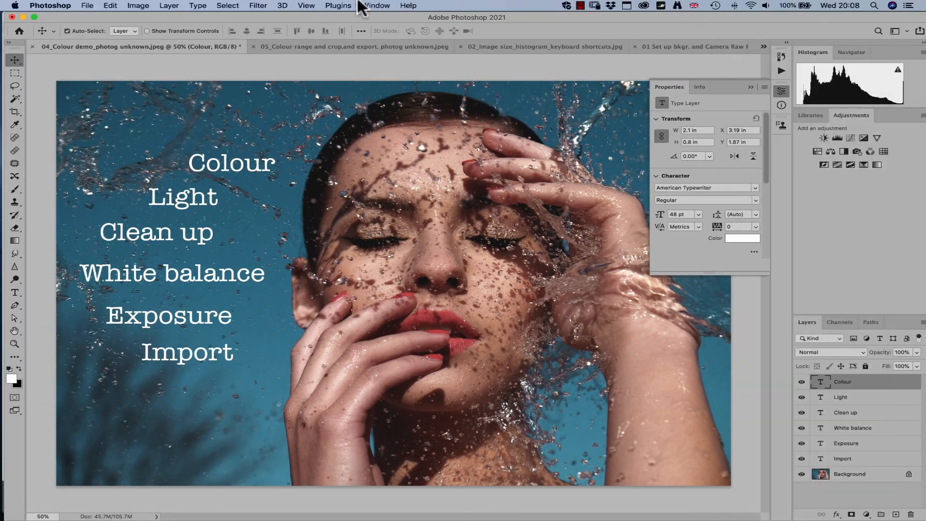
{"action": "left_click", "coordinate": [170, 5]}
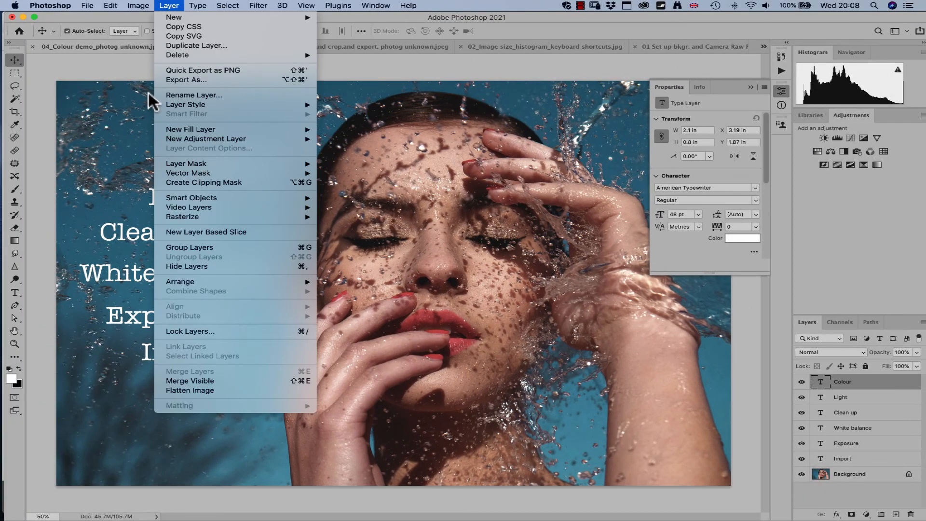
{"action": "left_click", "coordinate": [203, 390]}
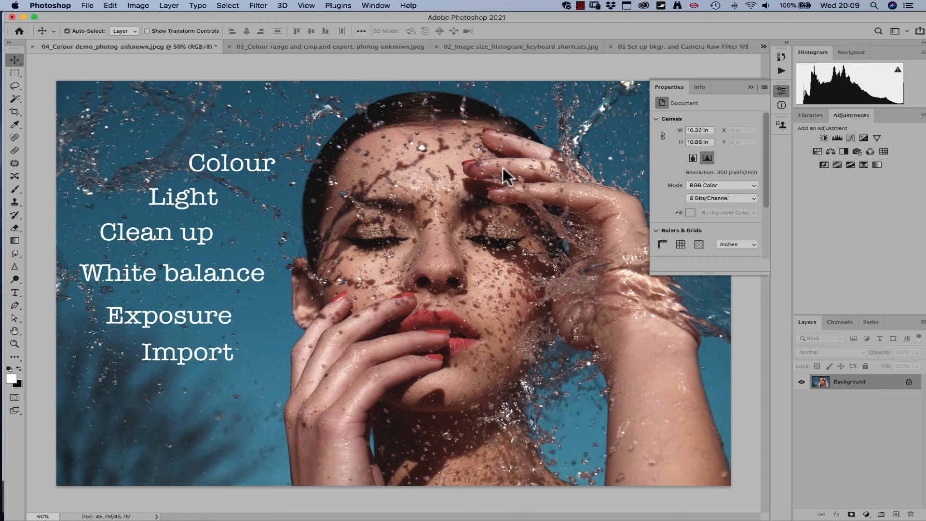
{"action": "left_click", "coordinate": [749, 86]}
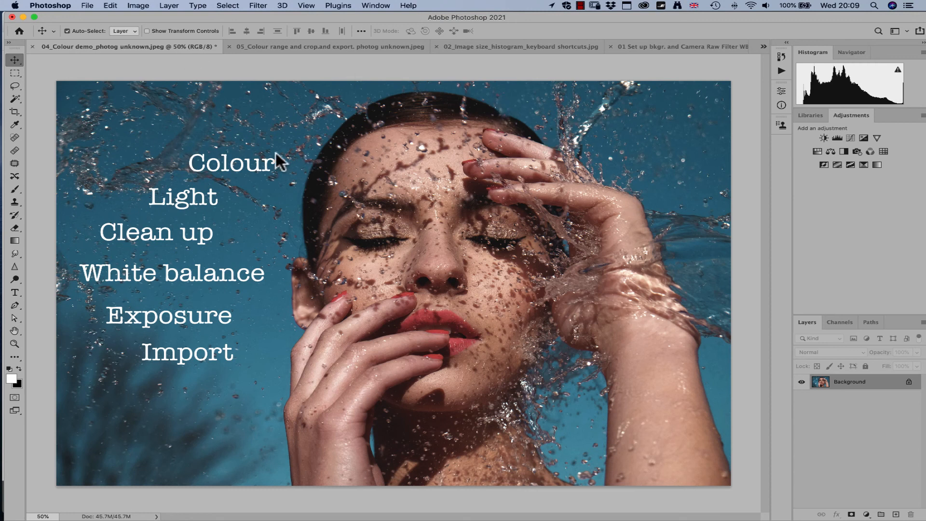
- Try saving the flattened image in TIFF format instead of JPEG, and cancel the save
{"action": "left_click", "coordinate": [88, 6]}
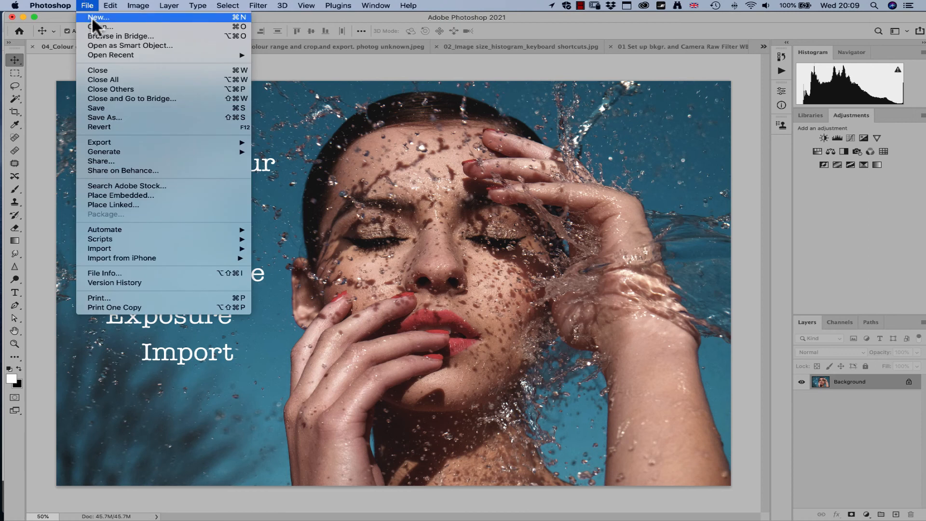
{"action": "left_click", "coordinate": [111, 117]}
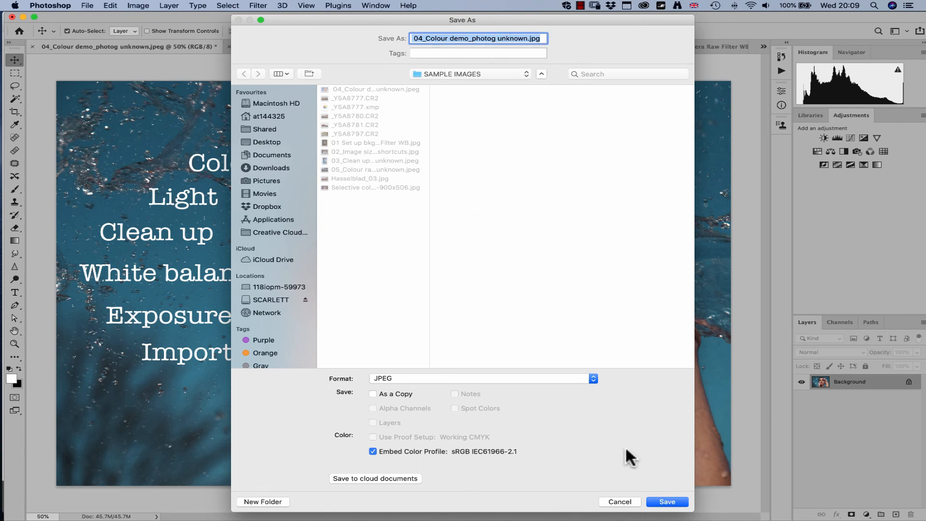
{"action": "left_click", "coordinate": [593, 378]}
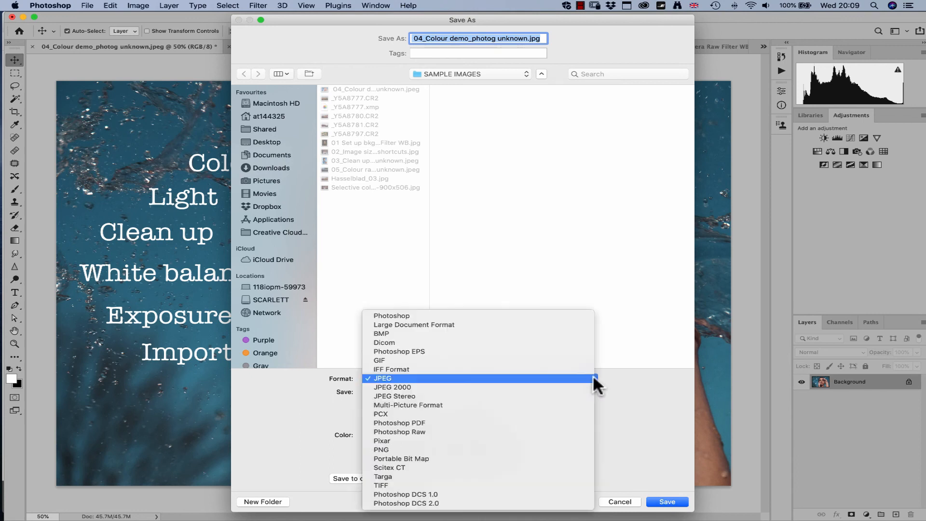
{"action": "left_click", "coordinate": [391, 485]}
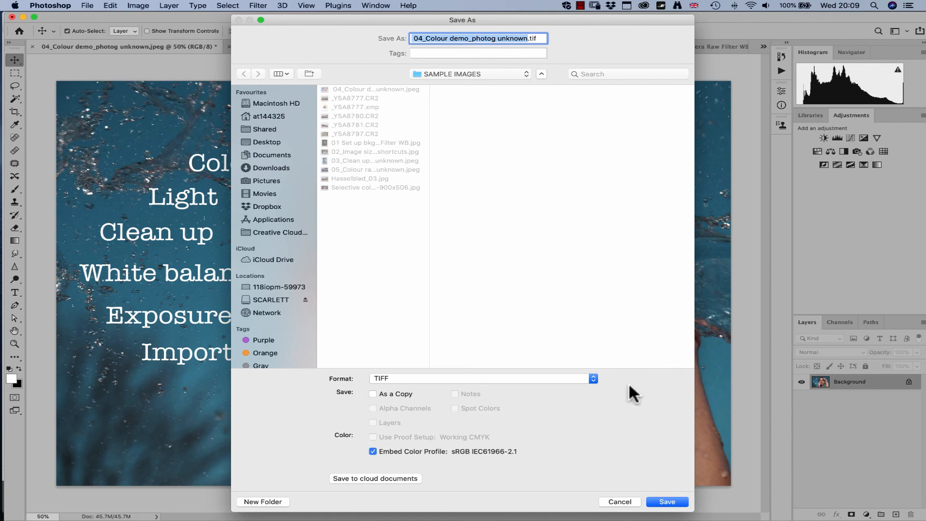
{"action": "left_click", "coordinate": [619, 502]}
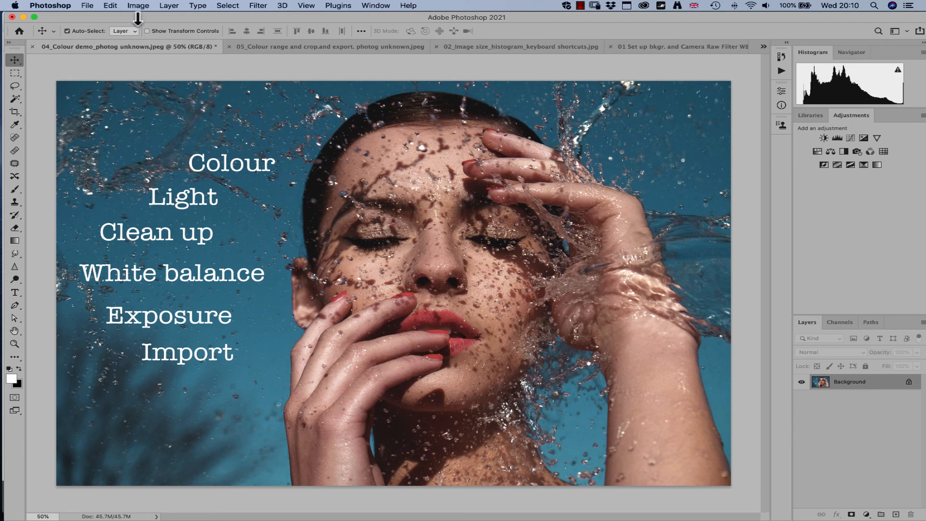
- Set up a JPG export of the flattened image at 80% quality and 1200 px wide
{"action": "left_click", "coordinate": [88, 6]}
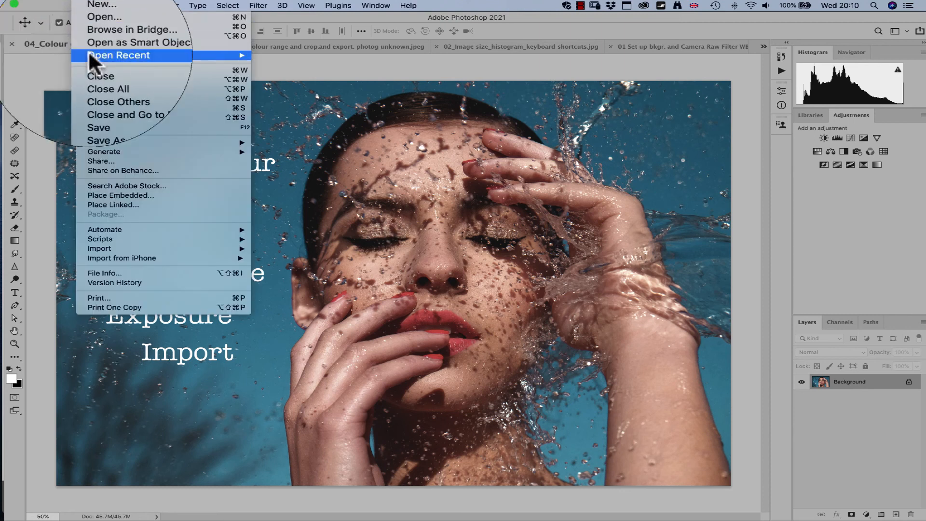
{"action": "mouse_move", "coordinate": [103, 142]}
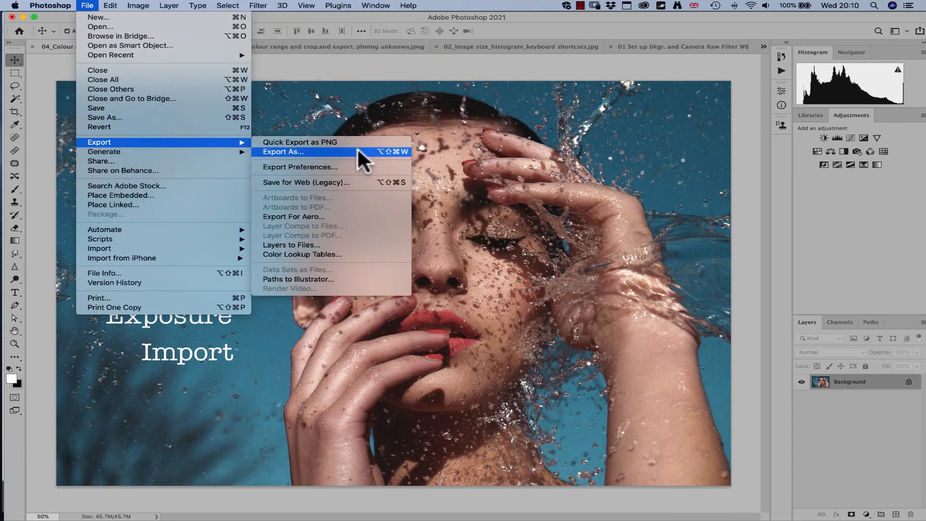
{"action": "left_click", "coordinate": [355, 147]}
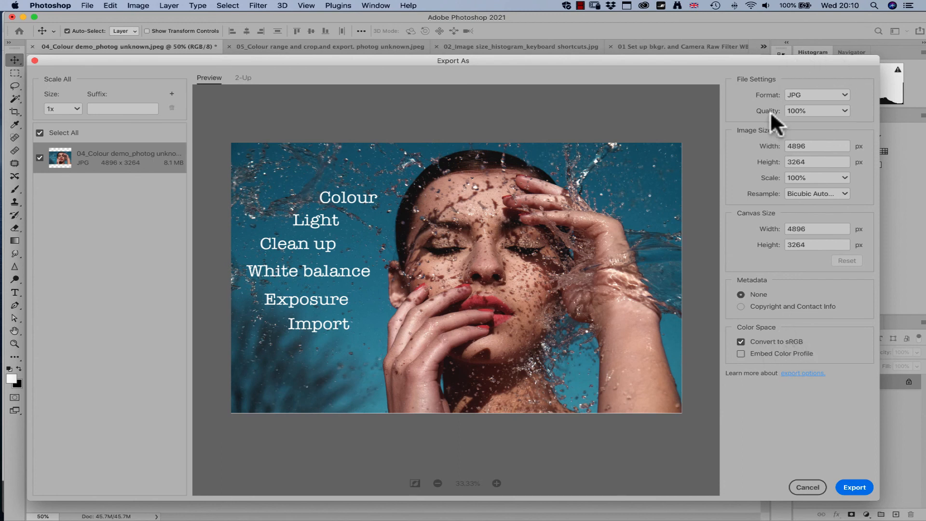
{"action": "left_click_drag", "start_coordinate": [763, 107], "coordinate": [745, 103]}
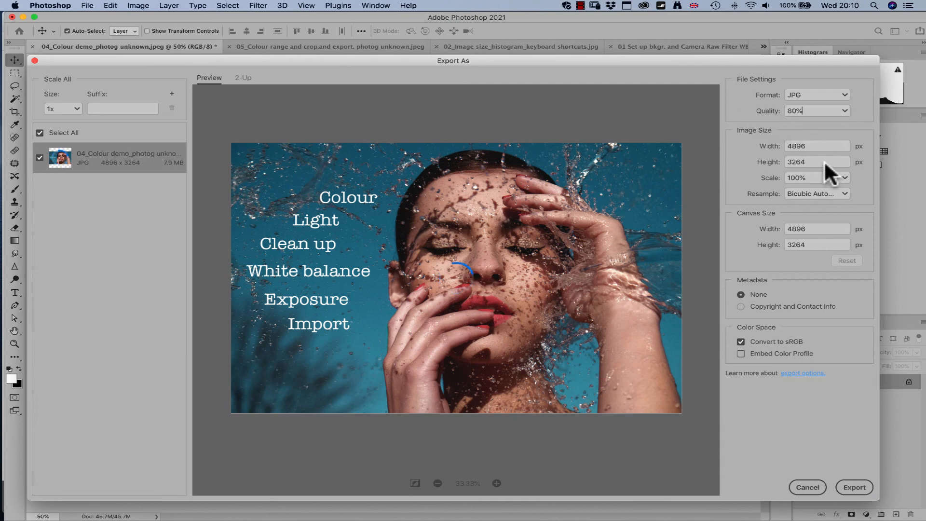
{"action": "left_click", "coordinate": [810, 143]}
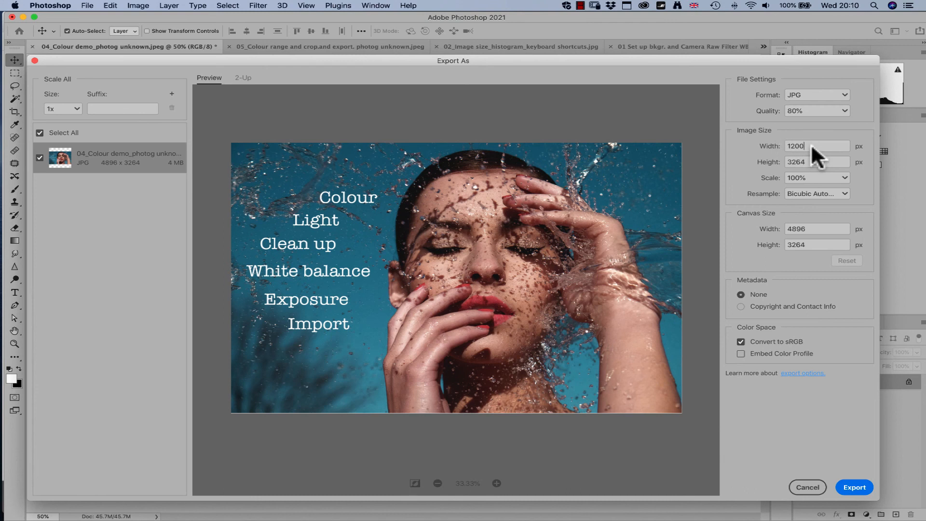
{"action": "left_click", "coordinate": [809, 159]}
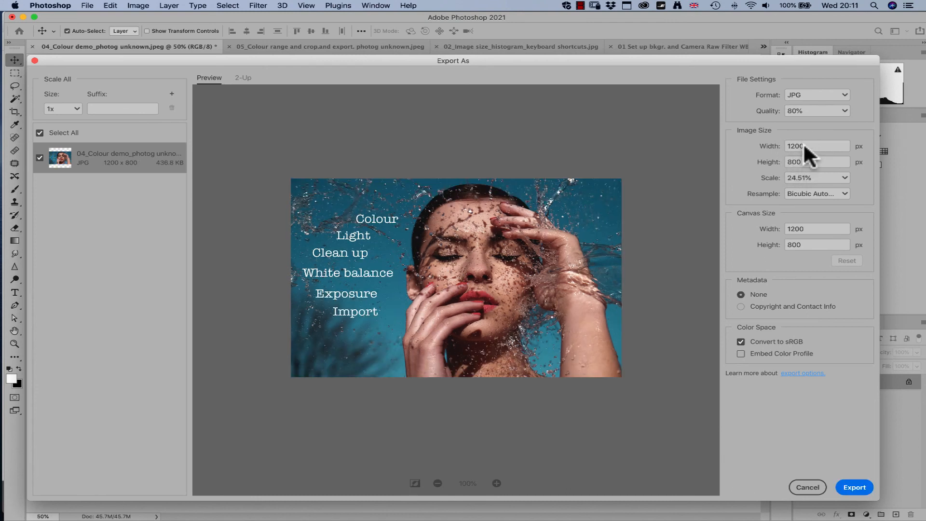
- Try exporting the resized JPG to the Workshop Festival folder, and cancel both the save and the export
{"action": "left_click", "coordinate": [856, 488]}
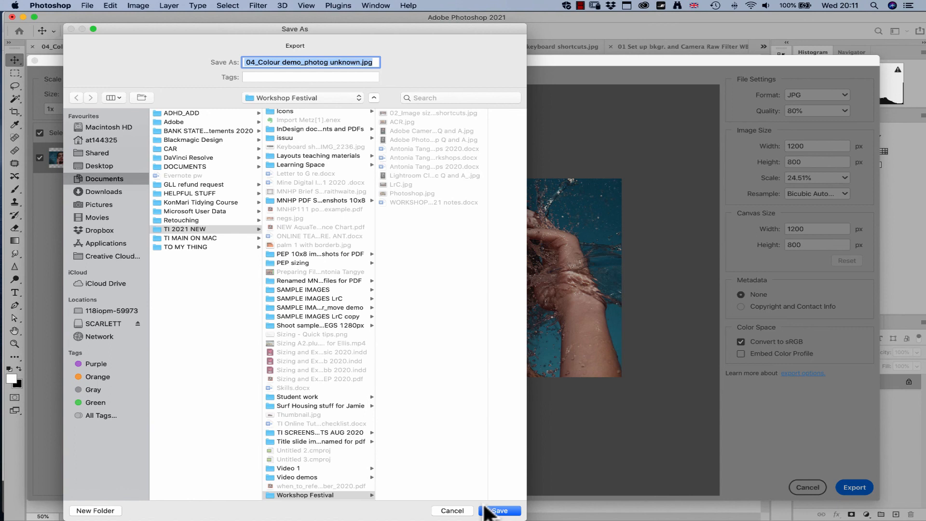
{"action": "left_click", "coordinate": [452, 511]}
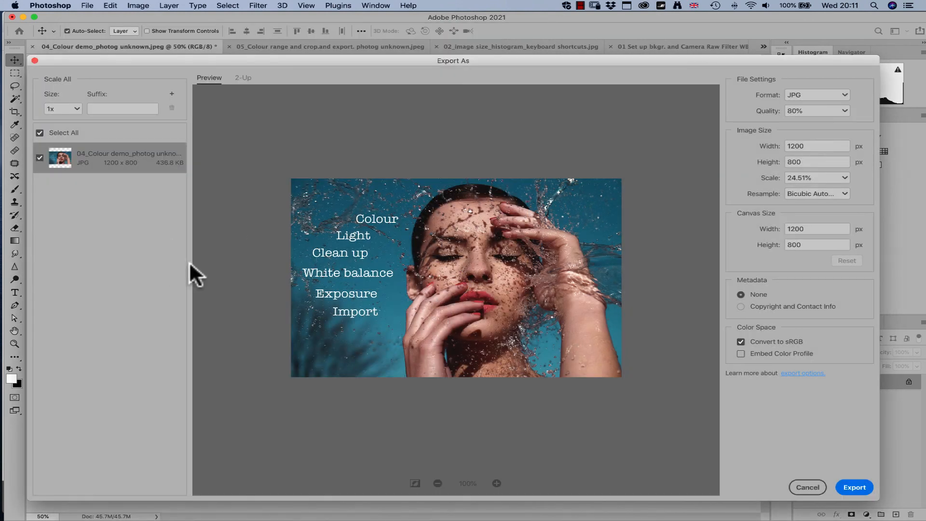
{"action": "left_click", "coordinate": [801, 486]}
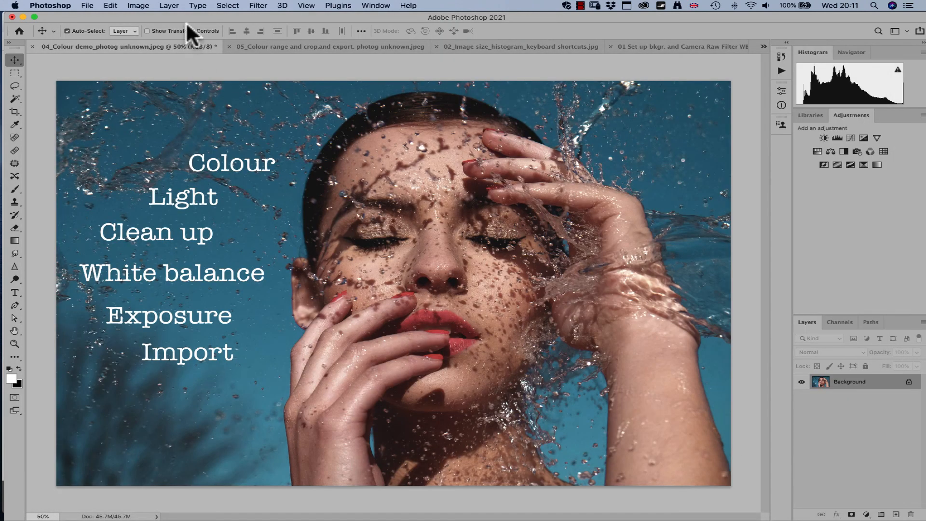
- In the image size settings, enable Resample and switch the width units from centimetres to inches
{"action": "left_click", "coordinate": [85, 6]}
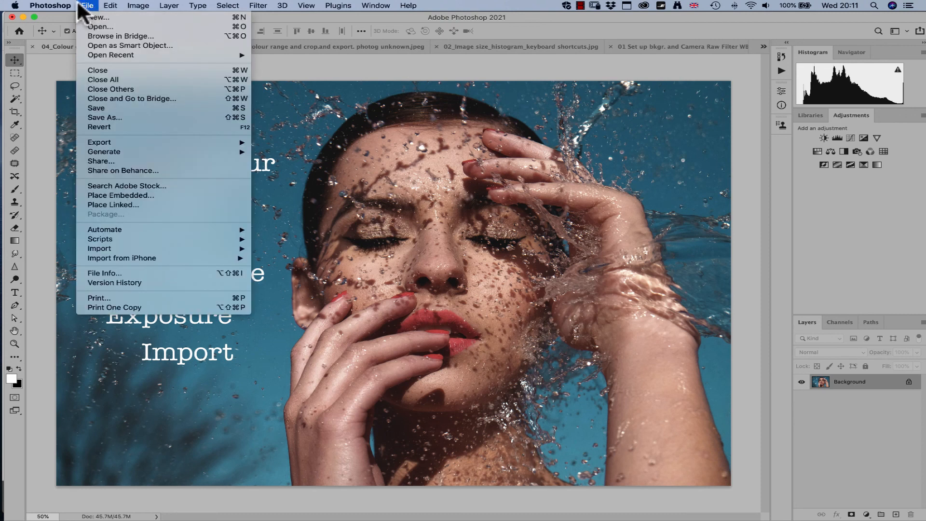
{"action": "left_click", "coordinate": [51, 59]}
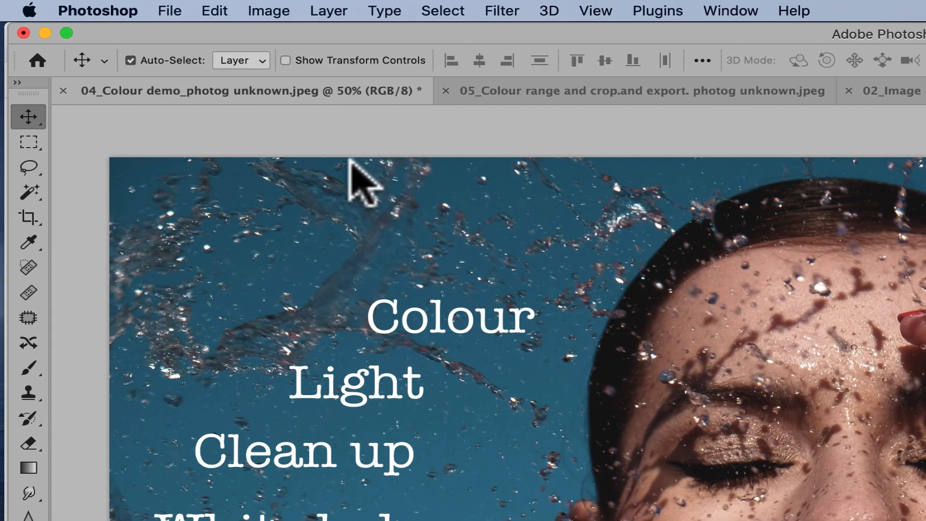
{"action": "left_click", "coordinate": [260, 10]}
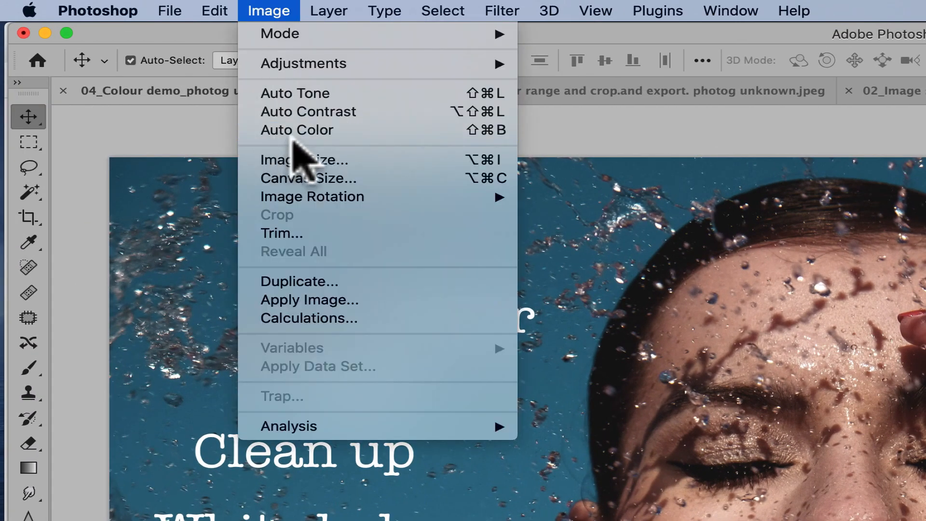
{"action": "left_click", "coordinate": [305, 163]}
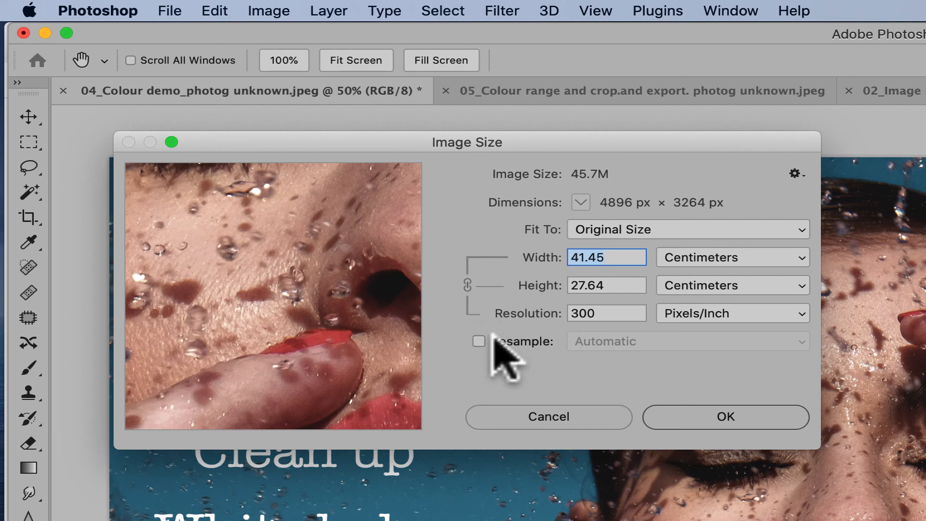
{"action": "left_click", "coordinate": [478, 341]}
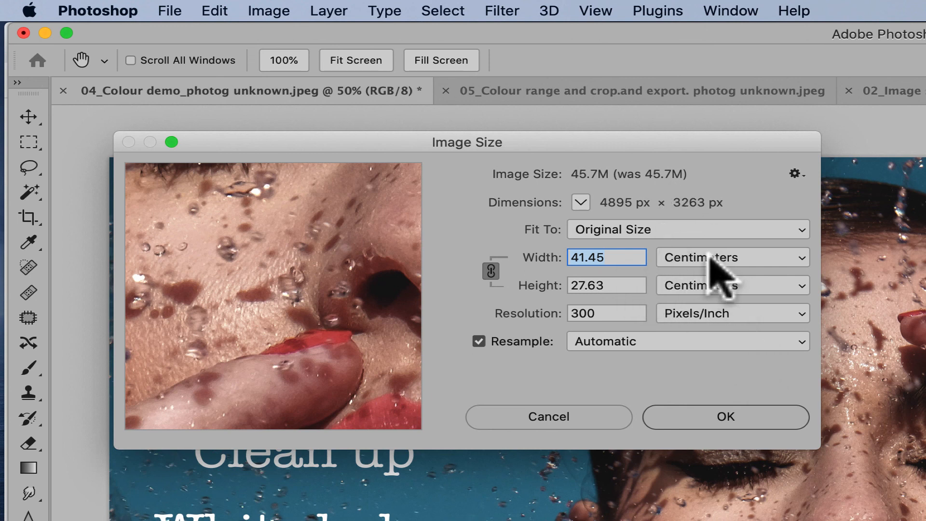
{"action": "left_click", "coordinate": [773, 260]}
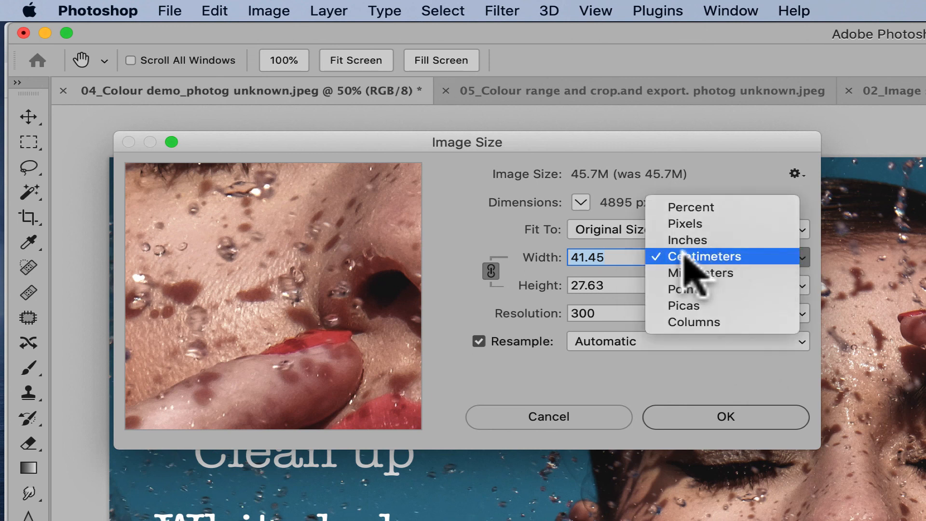
{"action": "left_click", "coordinate": [693, 244]}
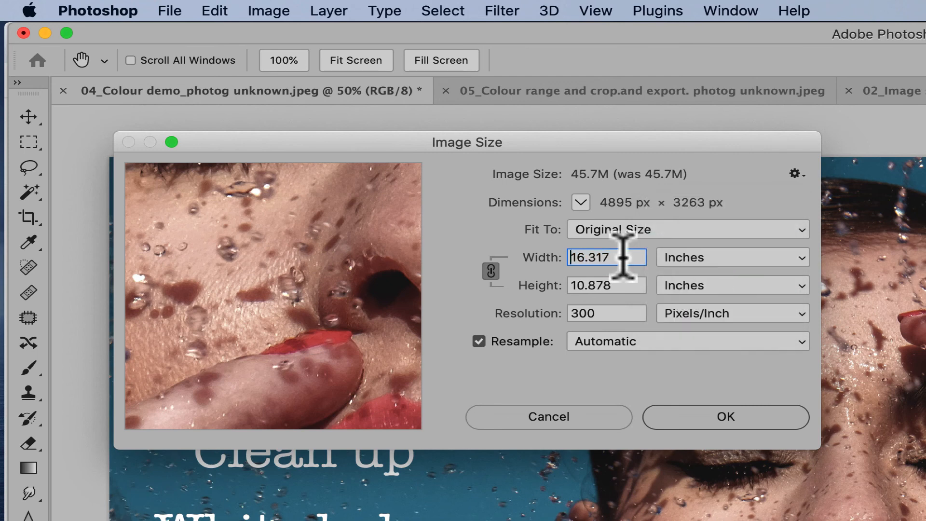
- Try a width of 10 inches, replace it with 9.5 inches, and apply the proportional resize
{"action": "type", "text": "10"}
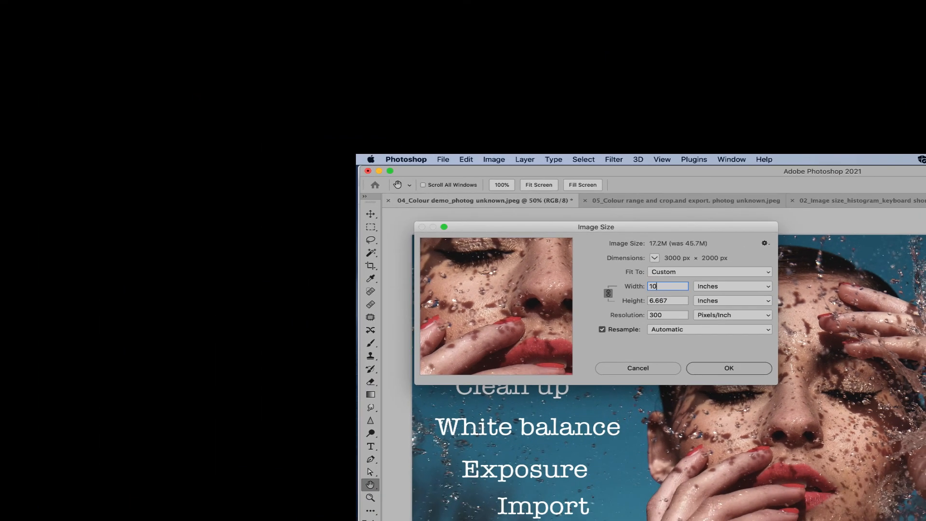
{"action": "type", "text": "10"}
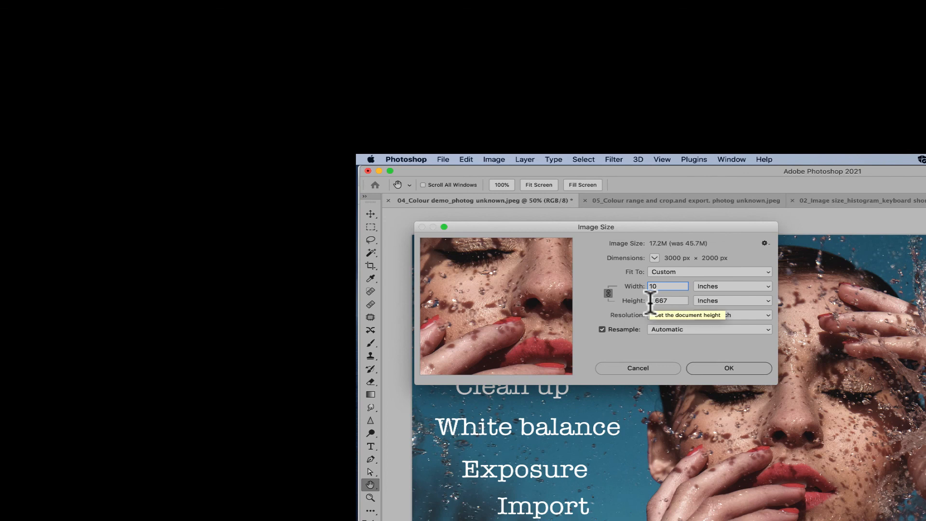
{"action": "type", "text": "9."}
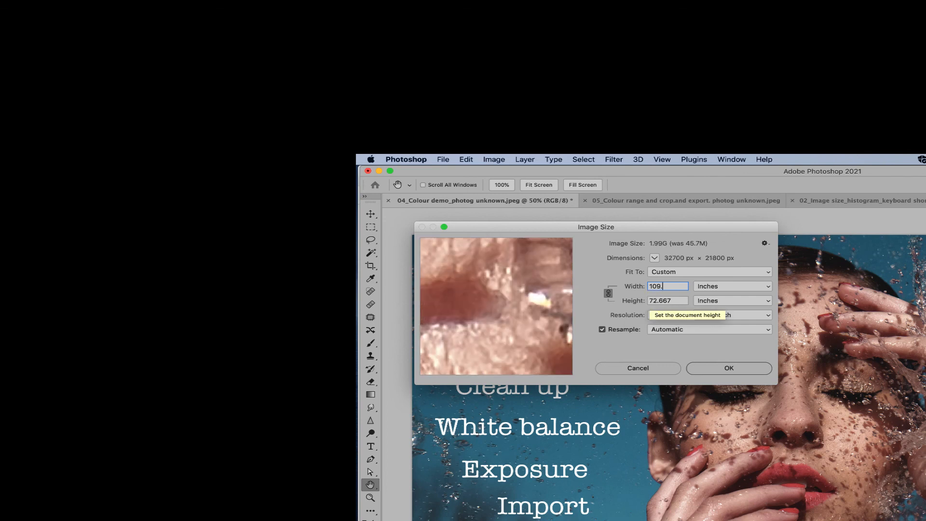
{"action": "type", "text": "5"}
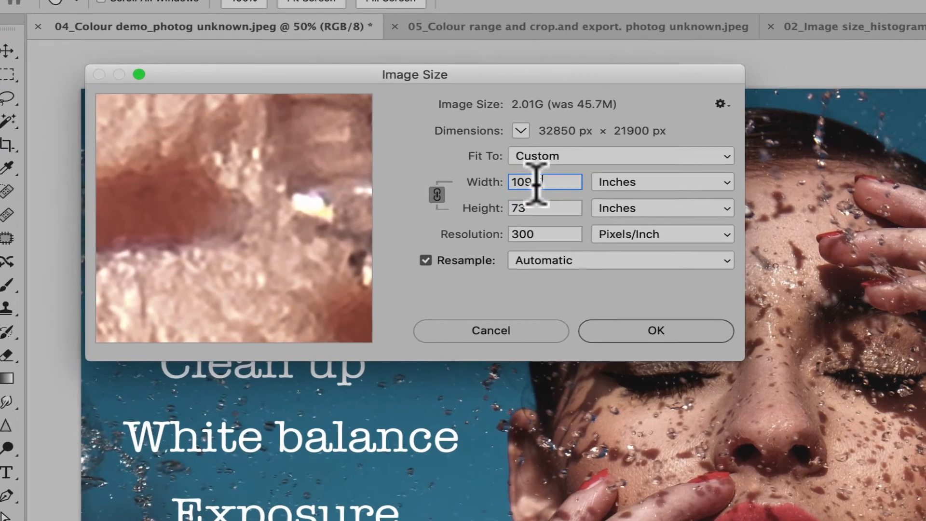
{"action": "double_click", "coordinate": [537, 182]}
{"action": "type", "text": "9."}
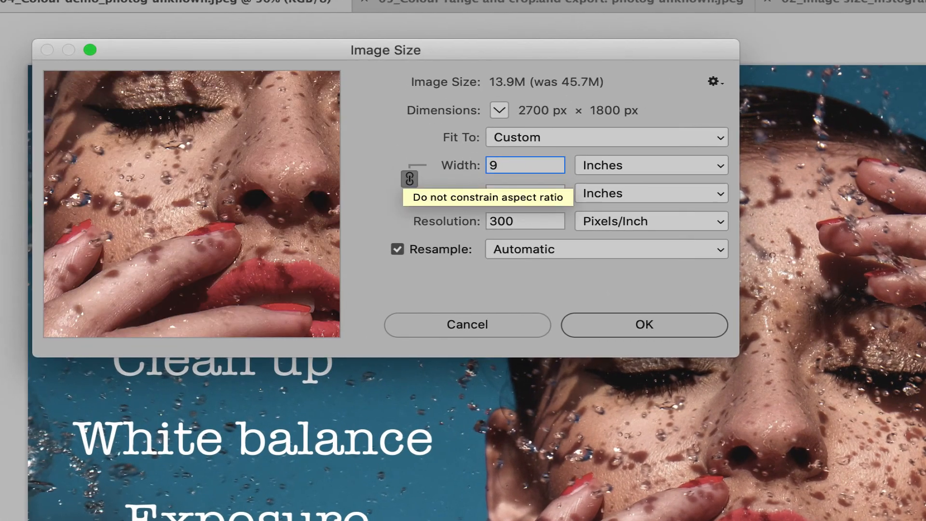
{"action": "type", "text": "5"}
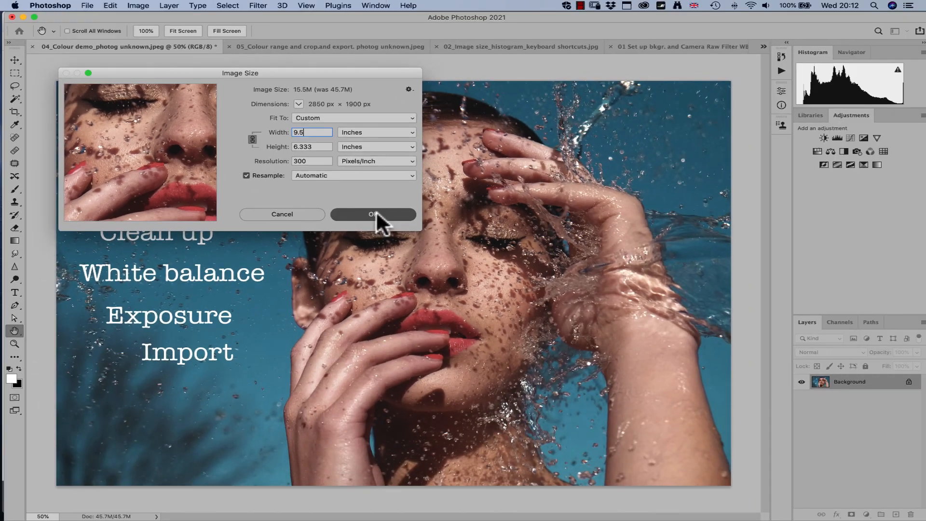
{"action": "left_click", "coordinate": [623, 315]}
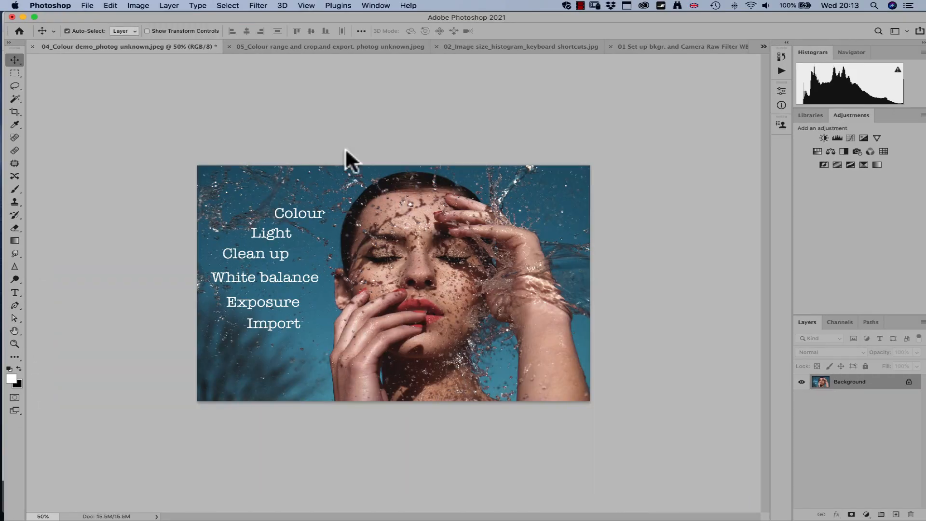
- Extend the canvas to 10 by 8 inches with Relative off and a white extension colour
{"action": "left_click", "coordinate": [137, 6]}
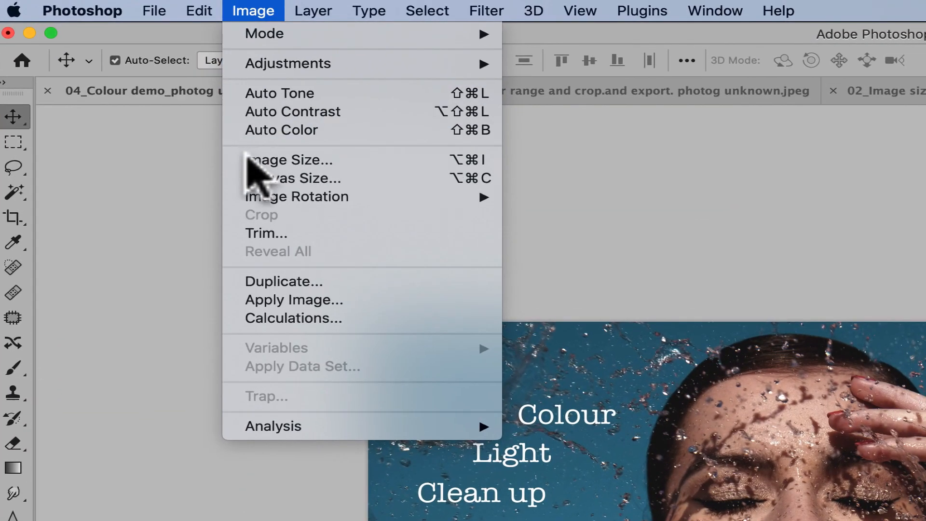
{"action": "left_click", "coordinate": [264, 178]}
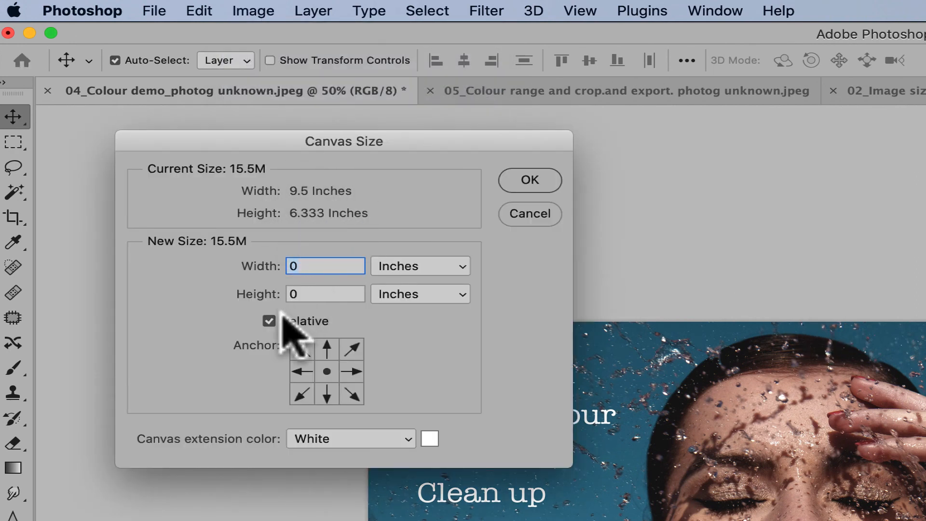
{"action": "left_click", "coordinate": [269, 320]}
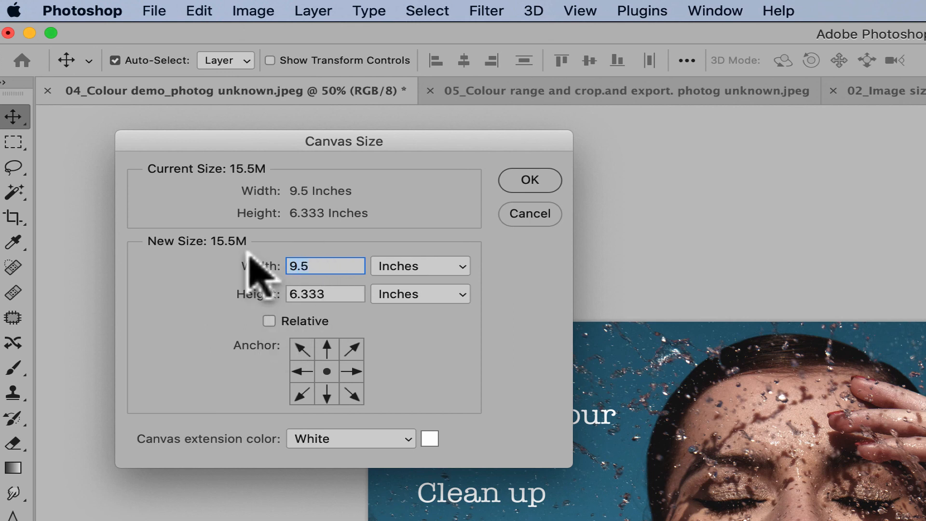
{"action": "type", "text": "10"}
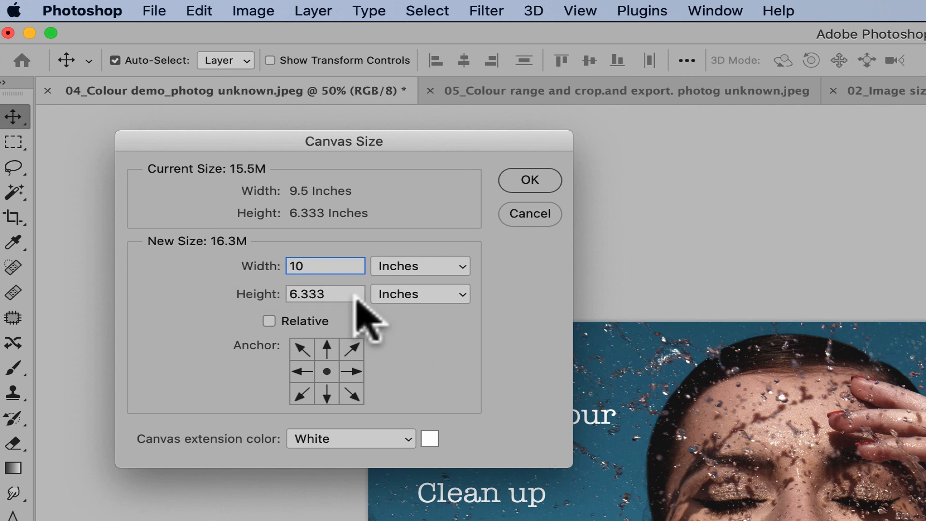
{"action": "left_click", "coordinate": [337, 290]}
{"action": "type", "text": "8"}
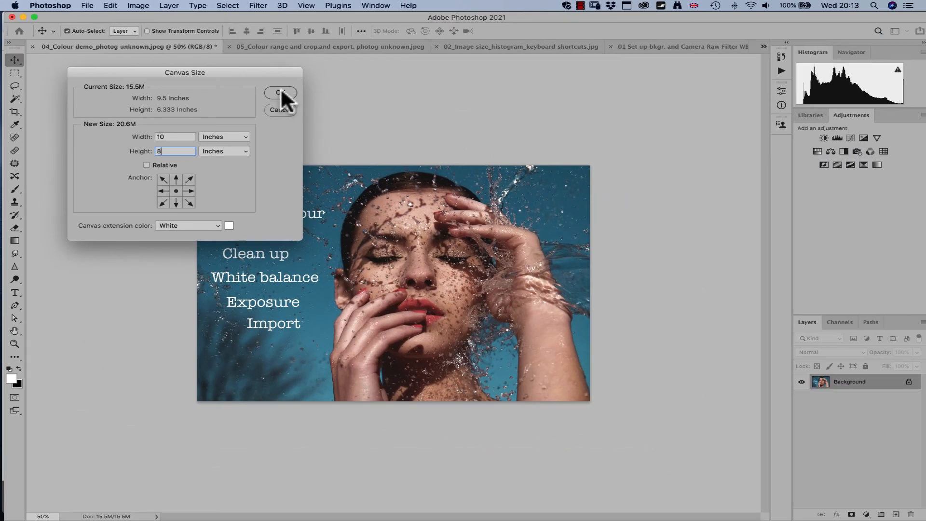
{"action": "left_click", "coordinate": [360, 120]}
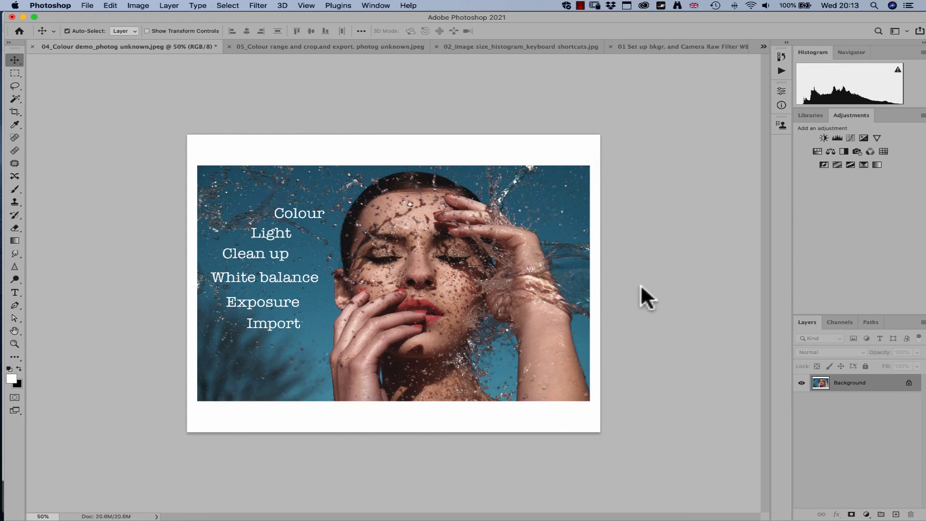
- Dismiss the background layer conversion, and undo the canvas extension and the image resize
{"action": "left_click", "coordinate": [657, 278]}
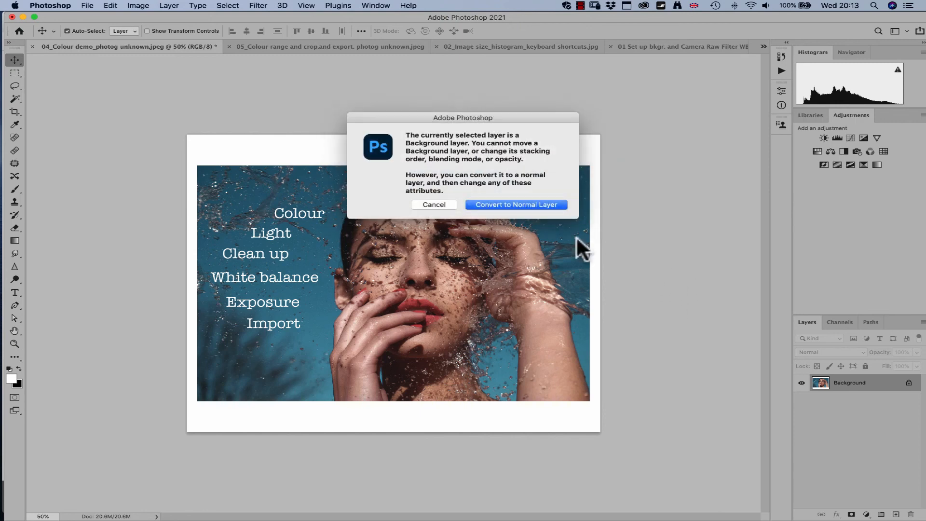
{"action": "key", "text": "Escape"}
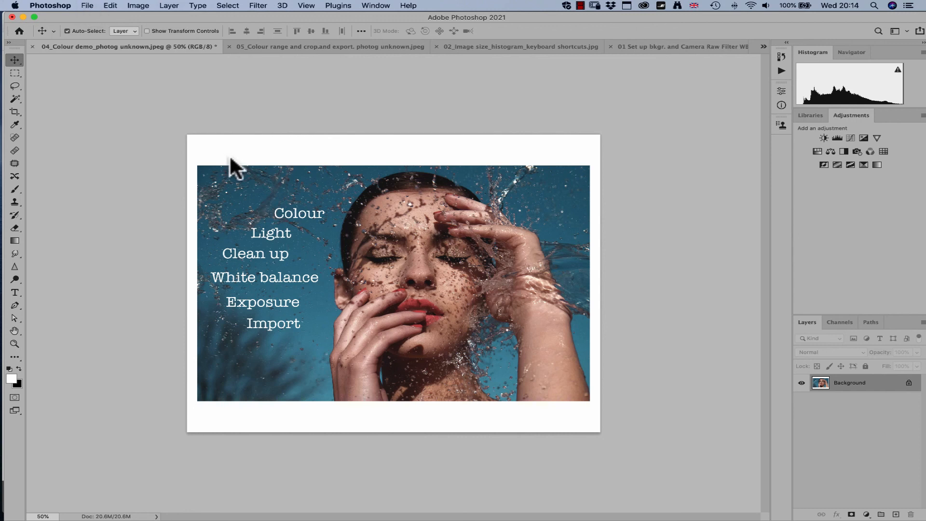
{"action": "key", "text": "super+z"}
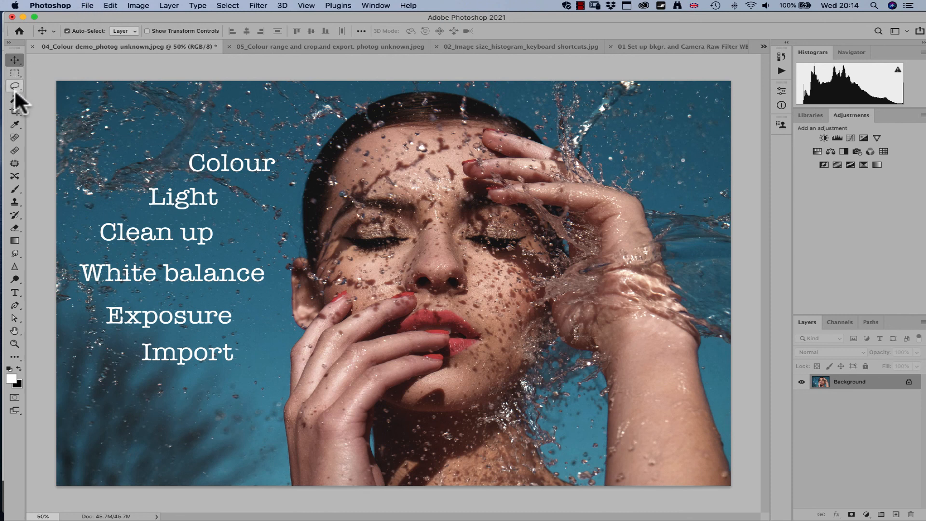
- Set up a crop using the W x H x Resolution preset, at 10 by 8 inches and 300 px/in
{"action": "left_click", "coordinate": [16, 111]}
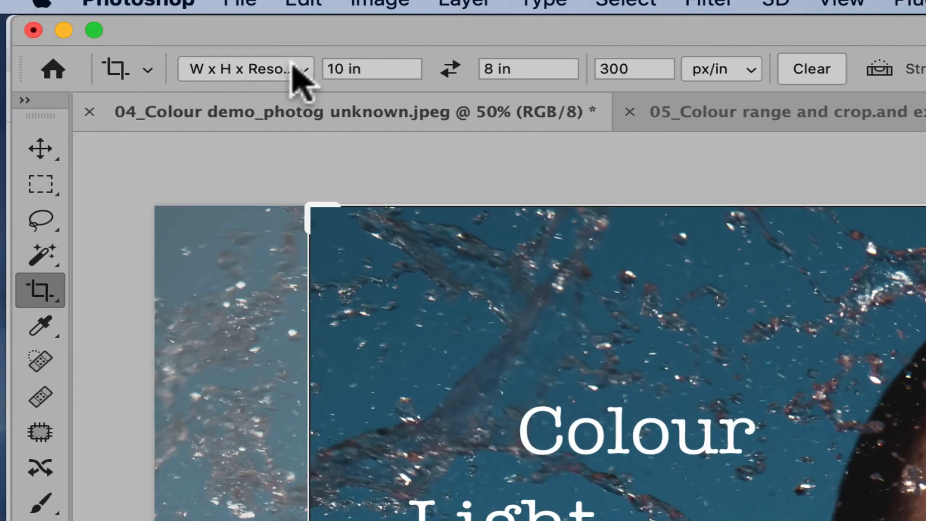
{"action": "left_click", "coordinate": [107, 32]}
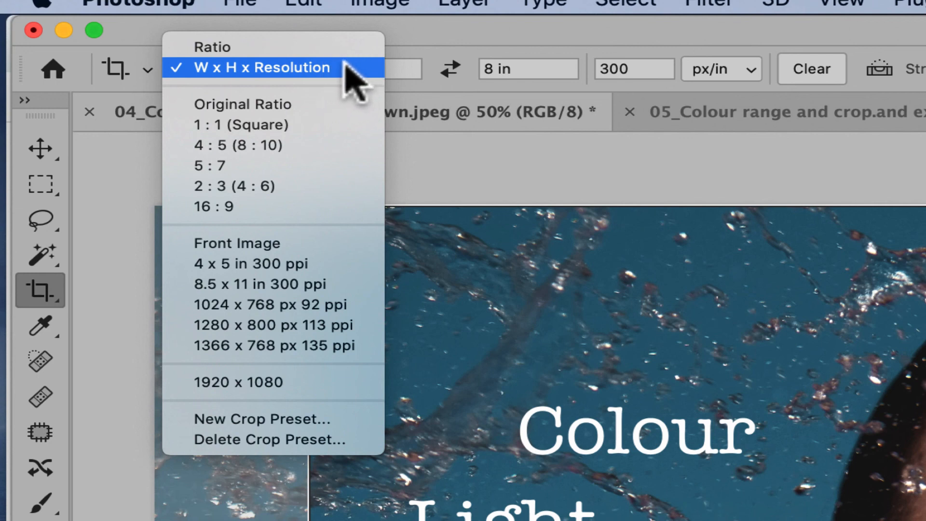
{"action": "left_click", "coordinate": [364, 70]}
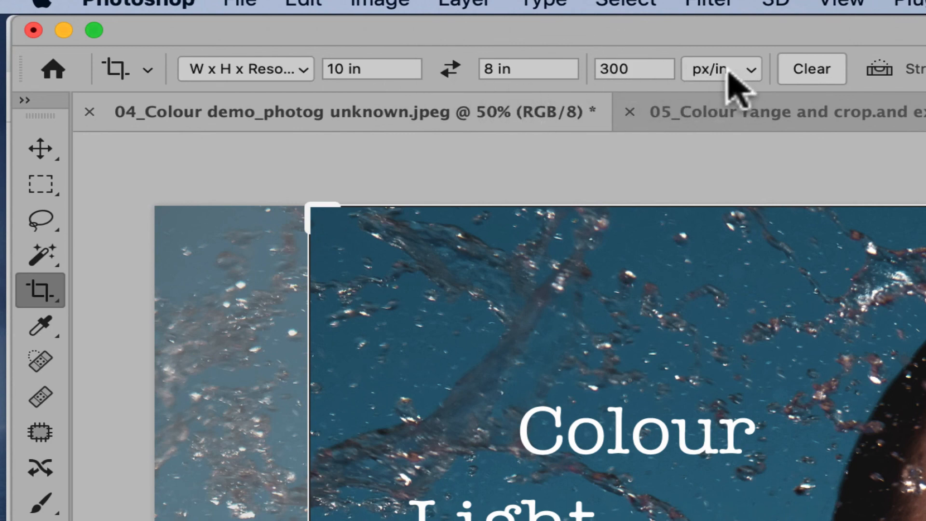
- Try px/cm as the crop's resolution unit and return it to px/in
{"action": "left_click", "coordinate": [744, 73]}
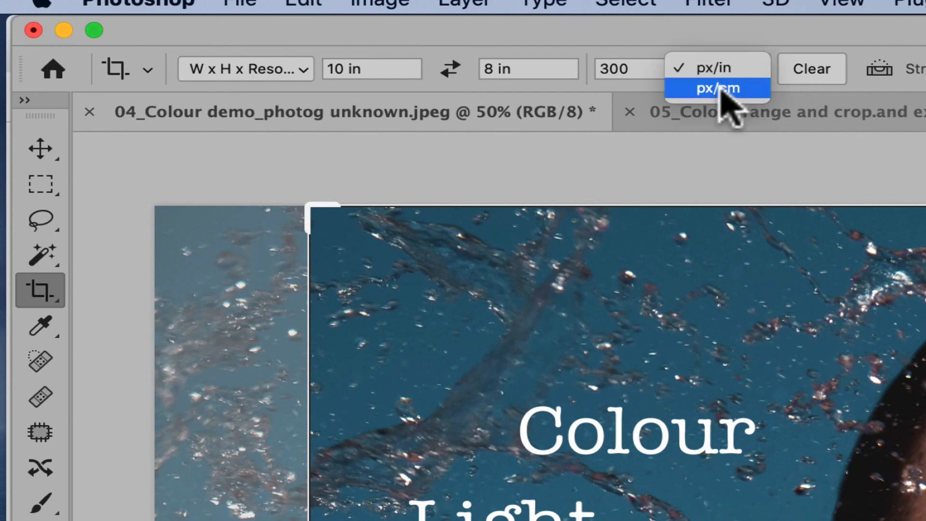
{"action": "left_click", "coordinate": [735, 89]}
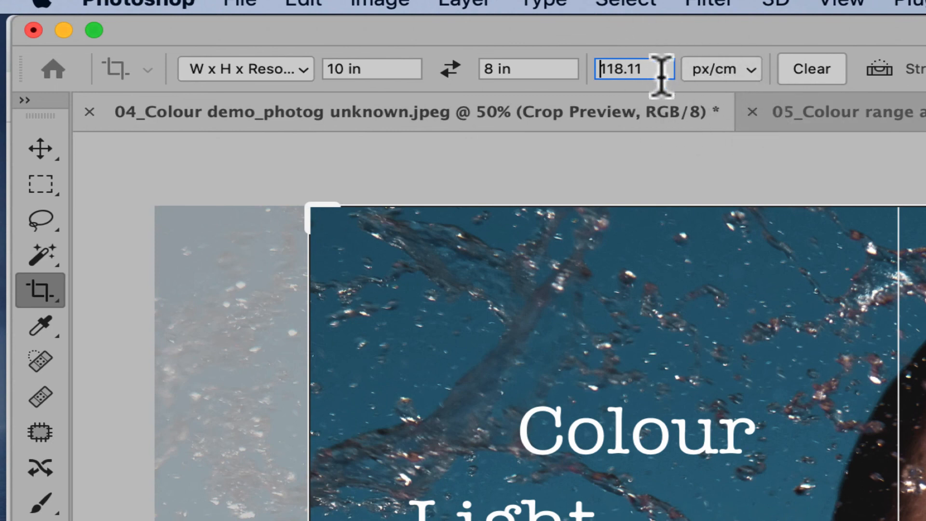
{"action": "left_click", "coordinate": [747, 72]}
{"action": "left_click", "coordinate": [705, 48]}
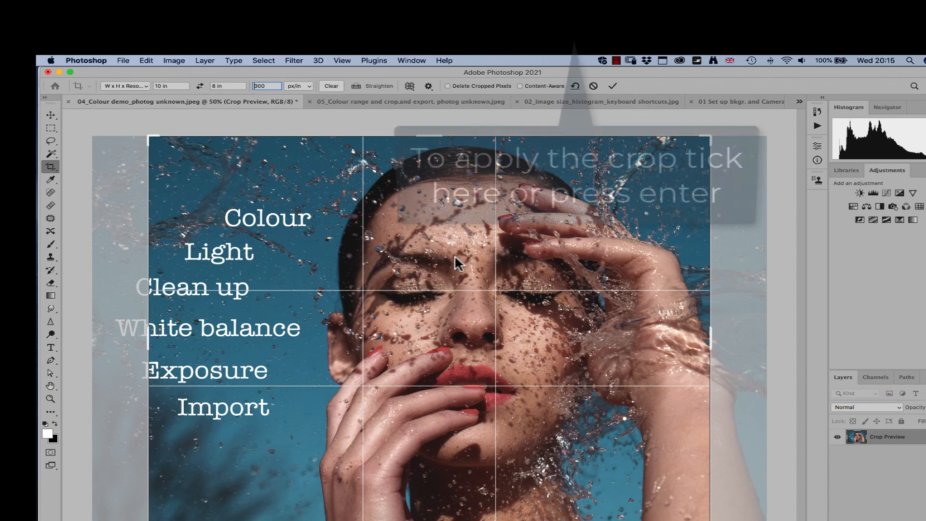
- Apply the 10 by 8 inch crop at 300 px/in and flatten the image
{"action": "left_click", "coordinate": [612, 86]}
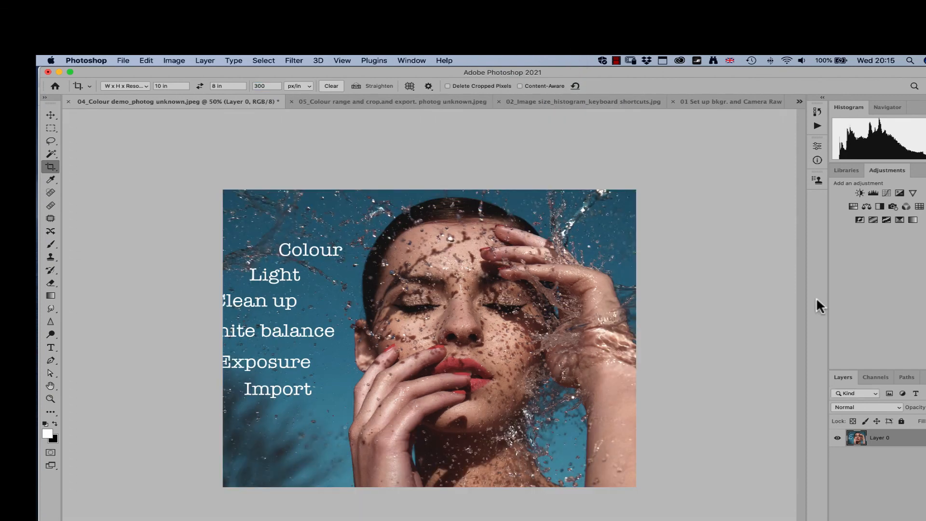
{"action": "right_click", "coordinate": [896, 430]}
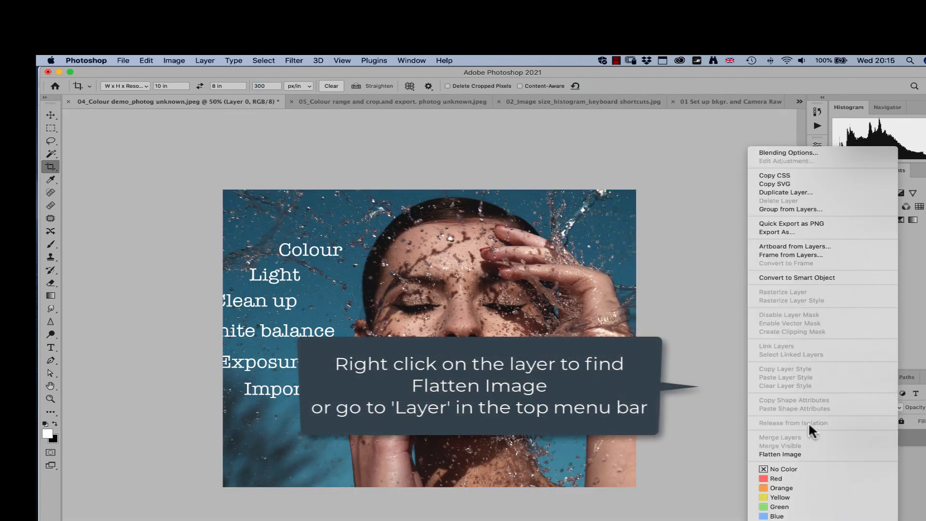
{"action": "left_click", "coordinate": [780, 454]}
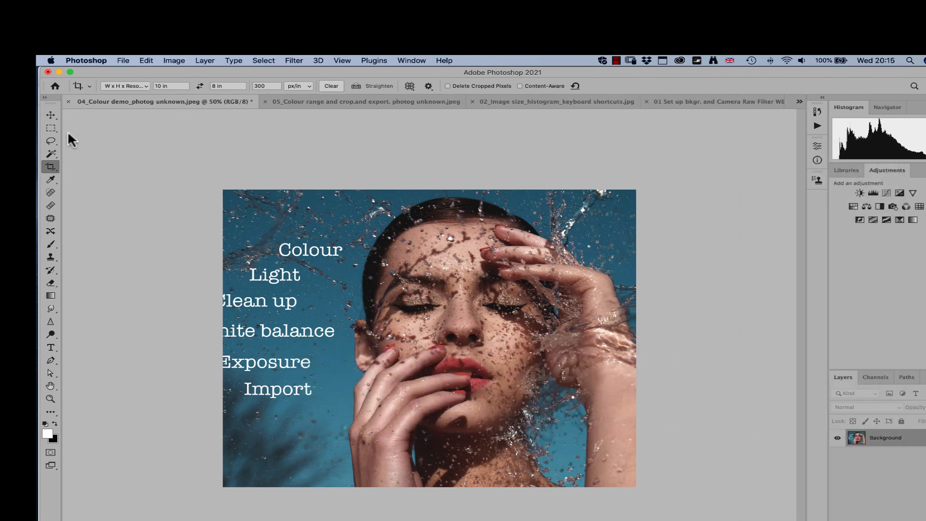
- Save the flattened crop under the name 10x8 in JPEG format in the SAMPLE IMAGES folder
{"action": "left_click", "coordinate": [123, 62]}
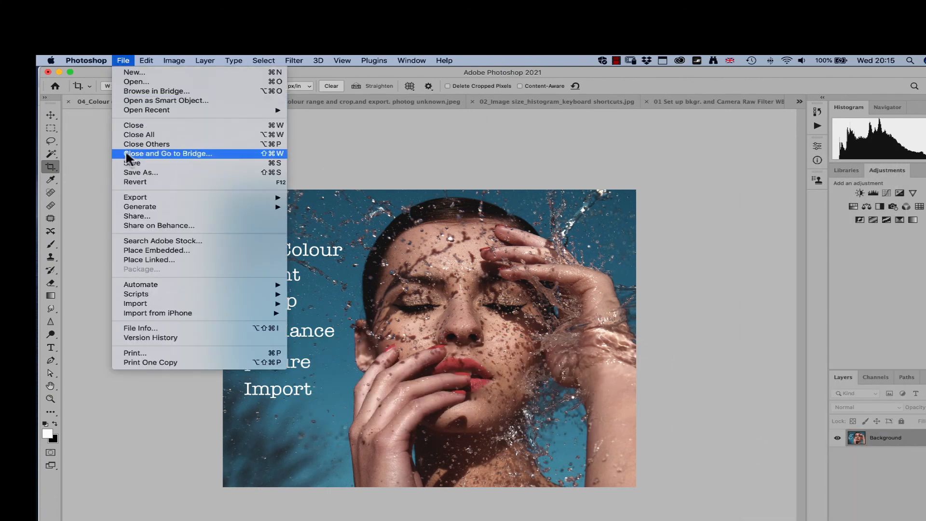
{"action": "left_click", "coordinate": [172, 173]}
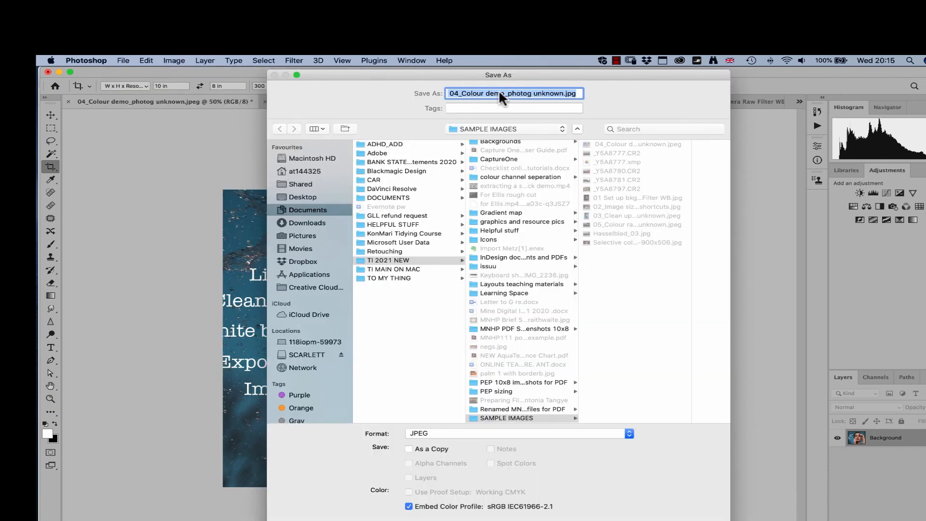
{"action": "type", "text": "10x8"}
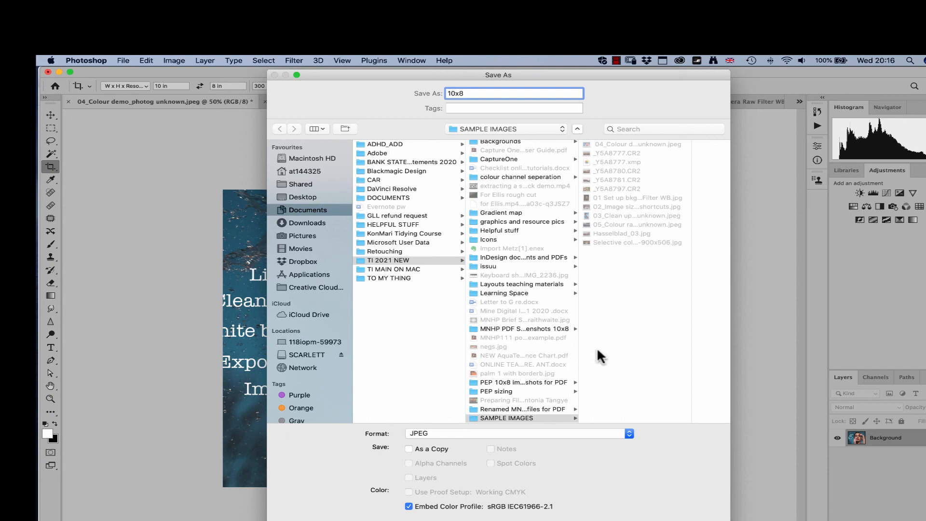
{"action": "left_click", "coordinate": [615, 433]}
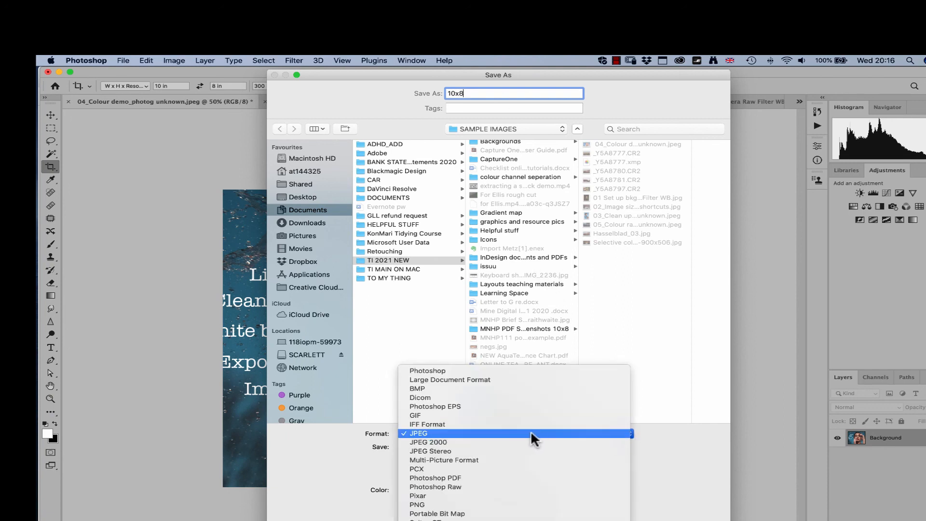
{"action": "left_click", "coordinate": [553, 432]}
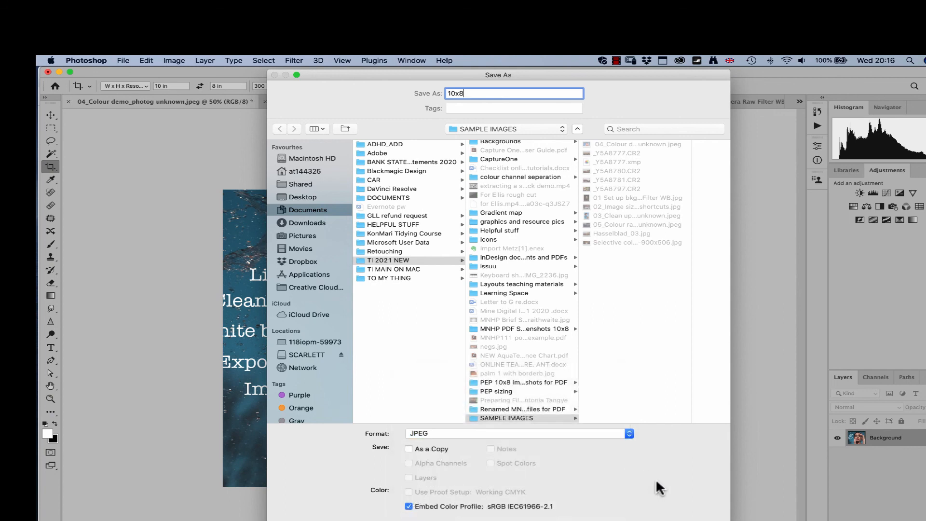
{"action": "key", "text": "Return"}
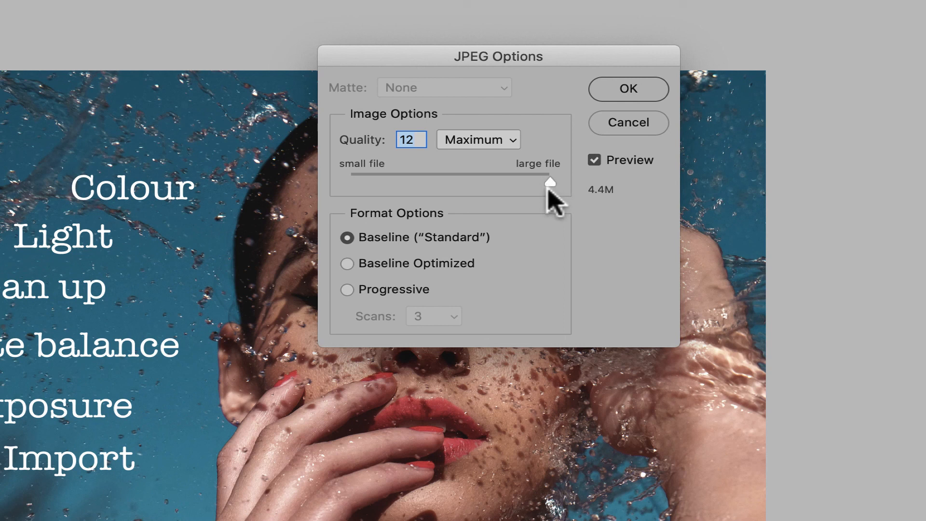
- Set the JPEG quality to 9 (High) with the Baseline ("Standard") format, and complete the save
{"action": "left_click_drag", "start_coordinate": [547, 182], "coordinate": [517, 180]}
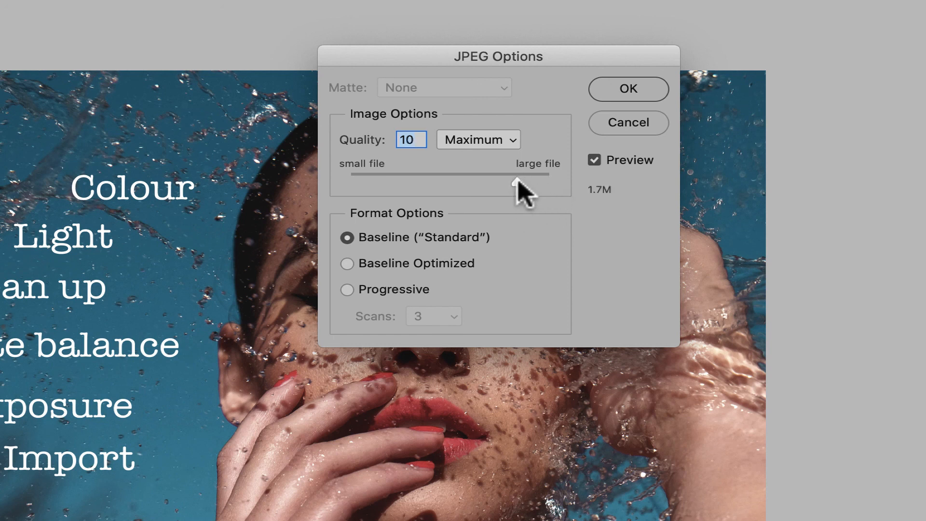
{"action": "left_click_drag", "start_coordinate": [516, 182], "coordinate": [504, 182]}
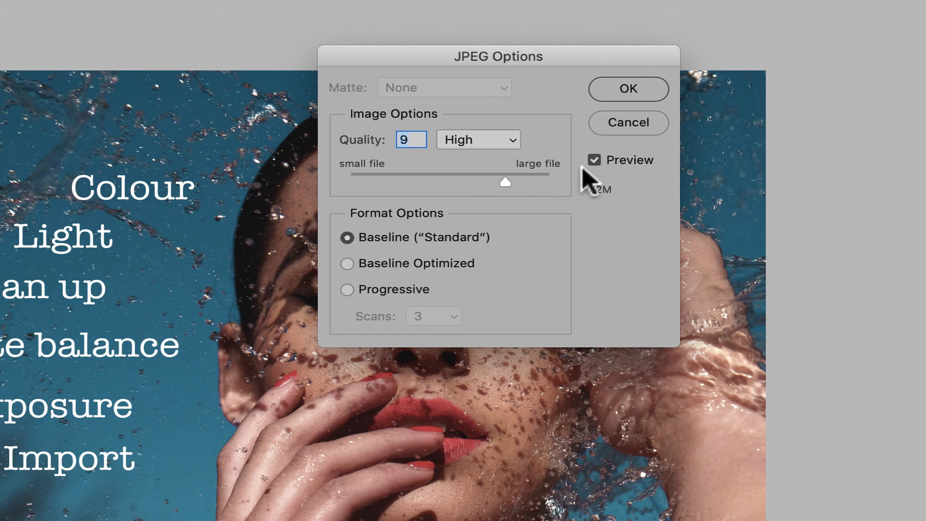
{"action": "left_click", "coordinate": [639, 92]}
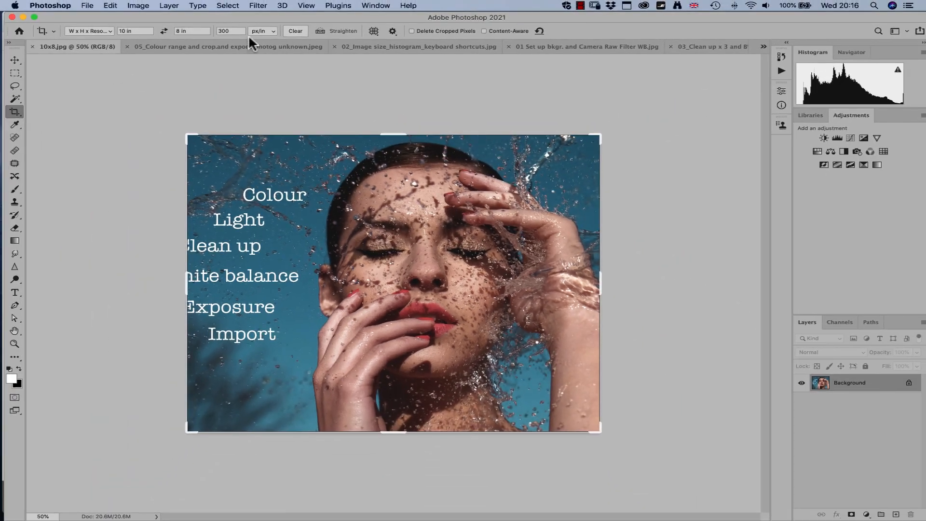
- Open the Save for Web (Legacy) export for the 10x8 image
{"action": "left_click", "coordinate": [87, 6]}
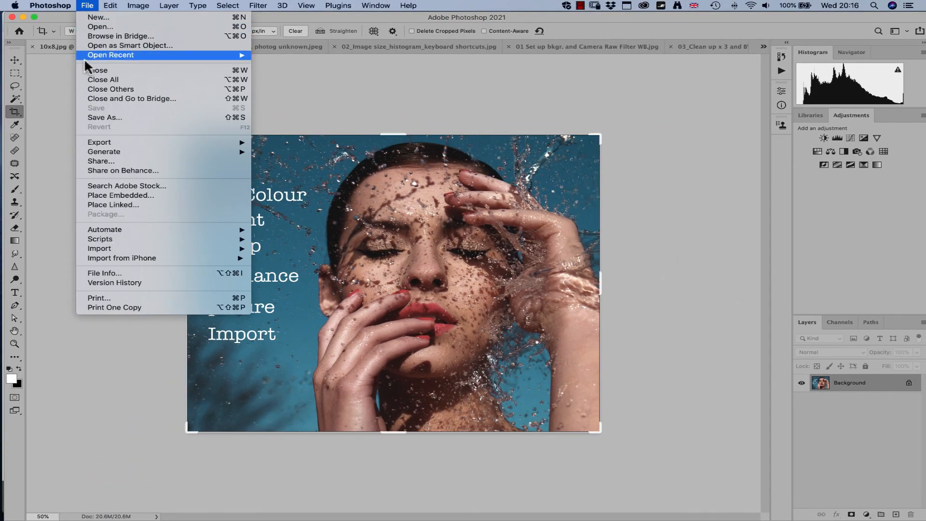
{"action": "mouse_move", "coordinate": [110, 143]}
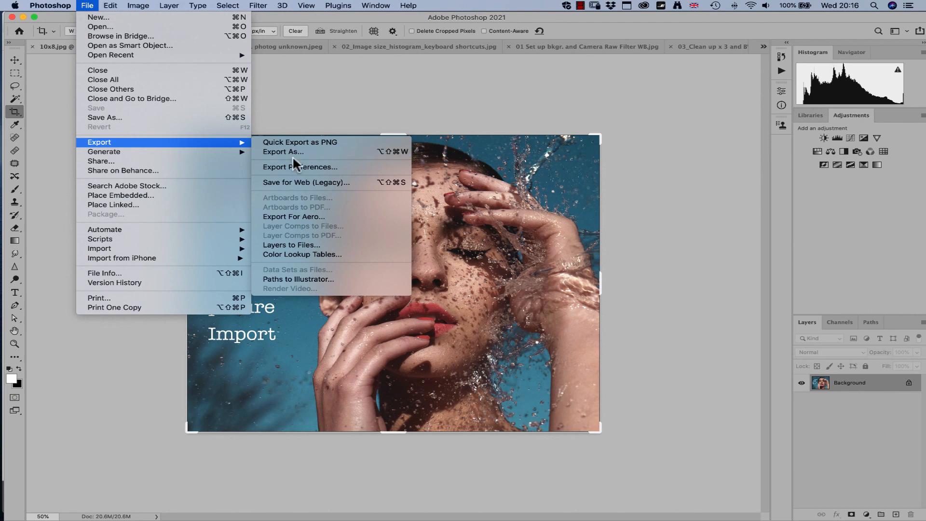
{"action": "left_click", "coordinate": [309, 182]}
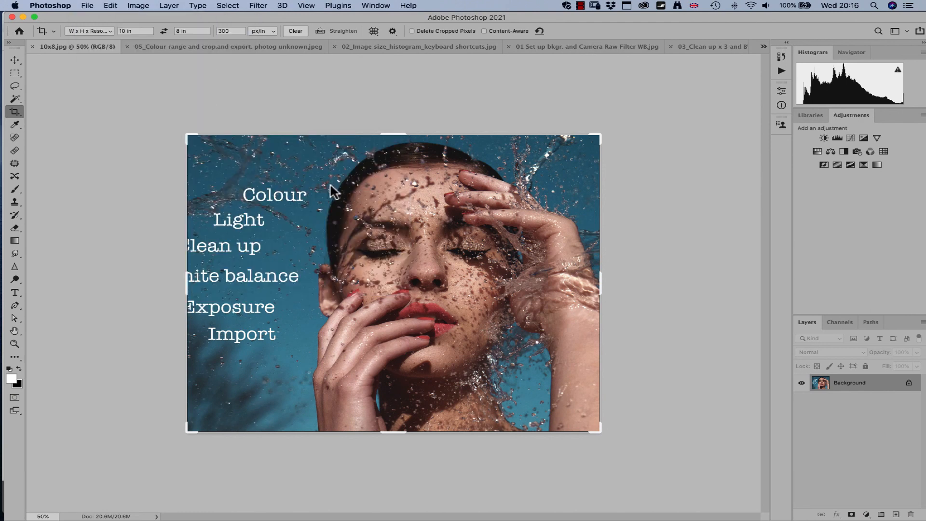